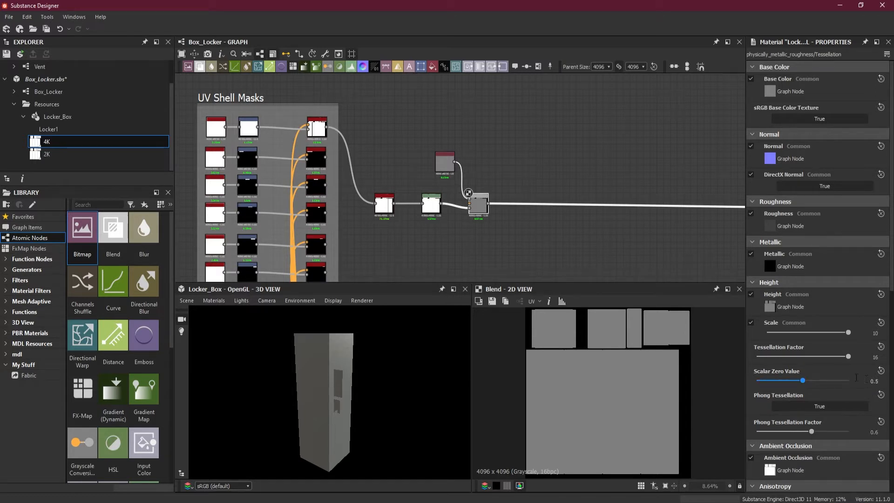
# Set the Uniform Color node's output format to absolute 16 Bits per Channel and align the node above the Levels node.
pyautogui.scroll(1, 479, 204)
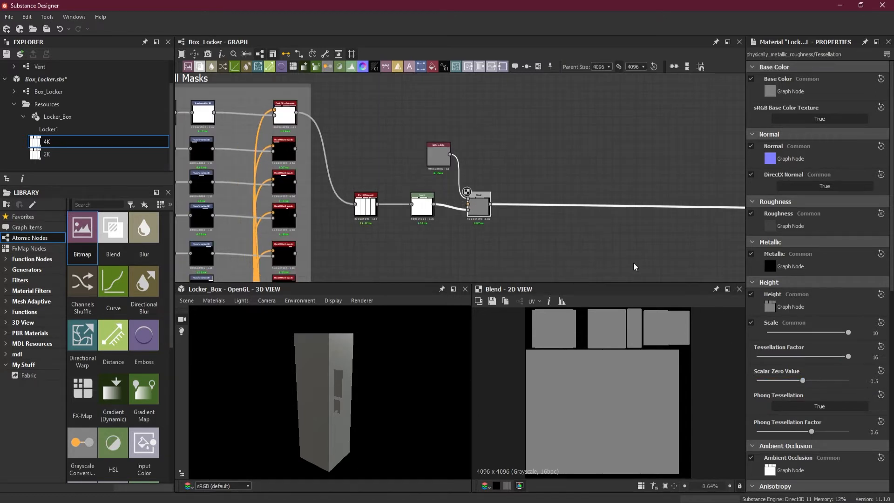
pyautogui.scroll(3, 463, 202)
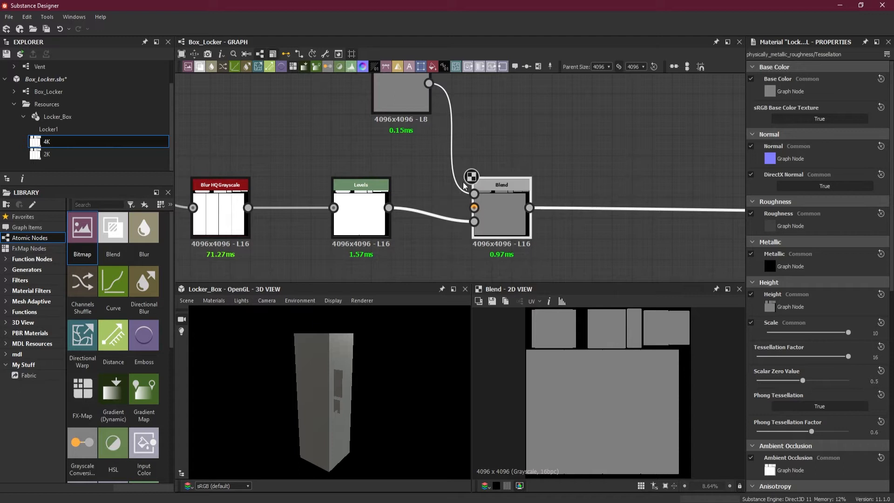
pyautogui.scroll(-4, 466, 194)
pyautogui.click(445, 135)
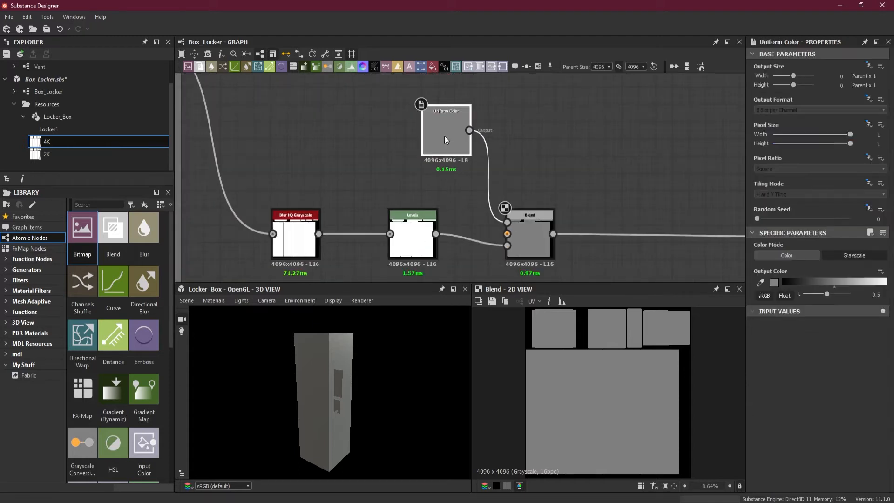
pyautogui.click(869, 99)
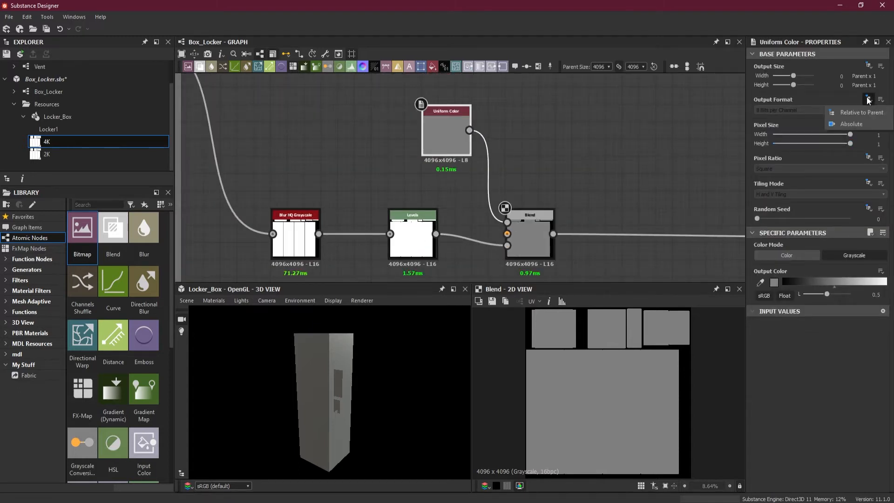
pyautogui.click(852, 124)
pyautogui.click(811, 110)
pyautogui.click(806, 122)
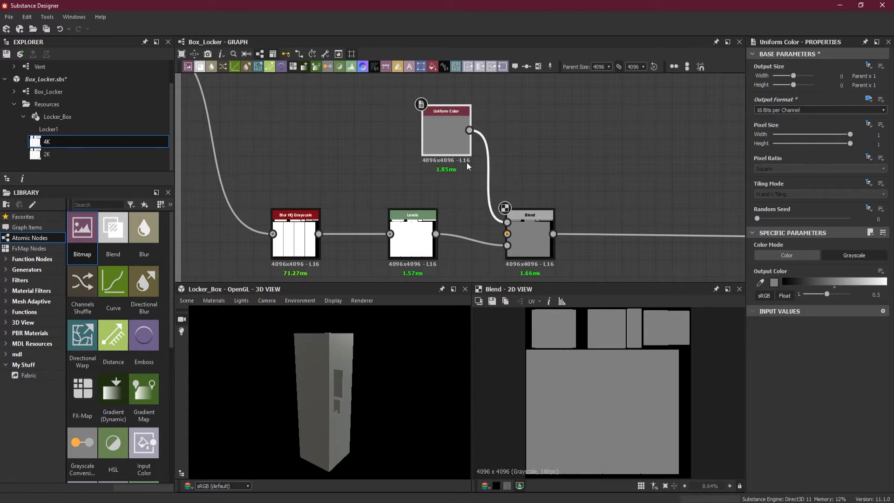
pyautogui.moveTo(471, 161); pyautogui.dragTo(423, 145)
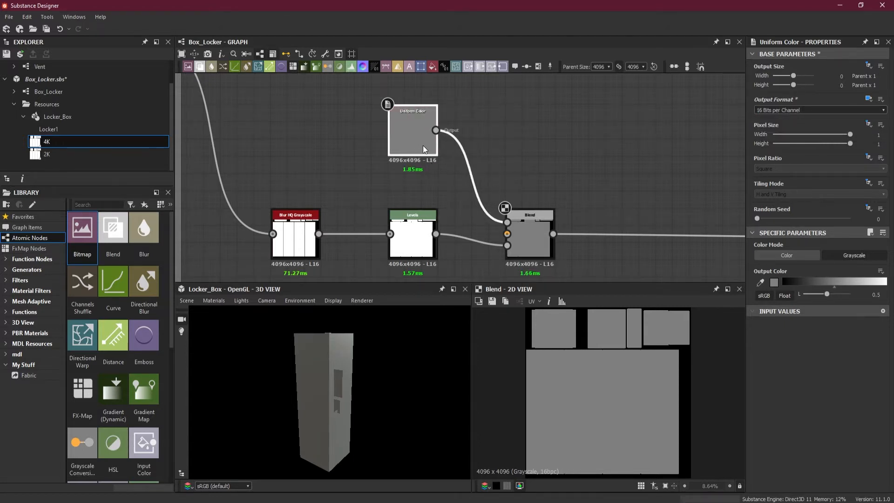
# Add a frame around the Blur HQ Grayscale, Levels, Uniform Color and Blend nodes beside the UV Shell Masks frame.
pyautogui.scroll(-3, 560, 183)
pyautogui.moveTo(650, 216); pyautogui.dragTo(561, 189, button='middle')
pyautogui.scroll(-3, 581, 209)
pyautogui.scroll(2, 499, 161)
pyautogui.moveTo(394, 124); pyautogui.dragTo(516, 227)
pyautogui.rightClick(492, 194)
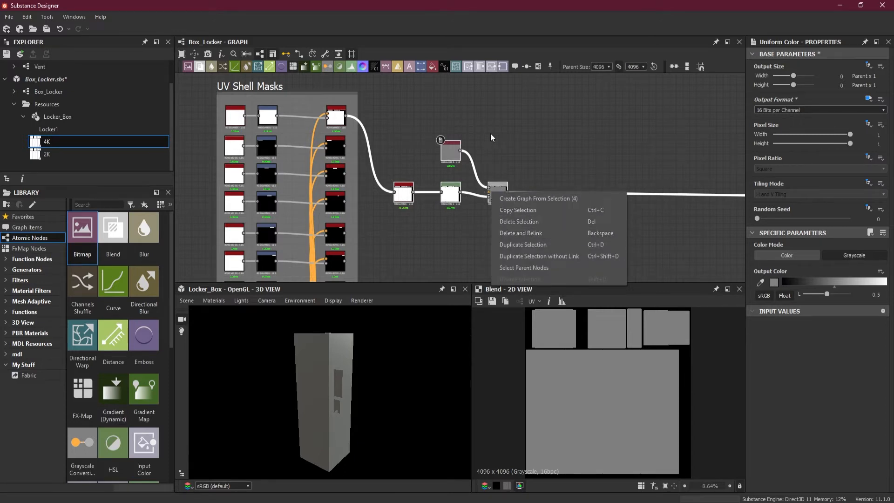
pyautogui.rightClick(450, 146)
pyautogui.click(503, 198)
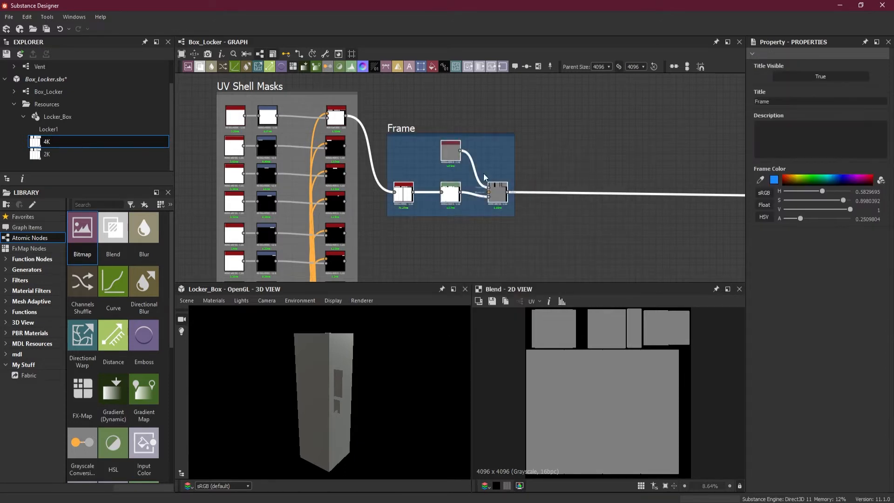
# Extend the new frame upward and title it Midlevel Value.
pyautogui.moveTo(489, 134); pyautogui.dragTo(489, 116)
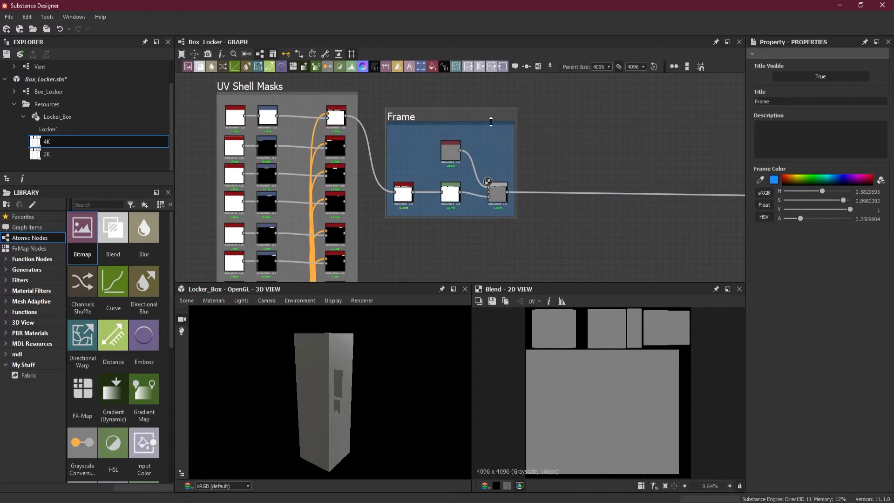
pyautogui.doubleClick(783, 100)
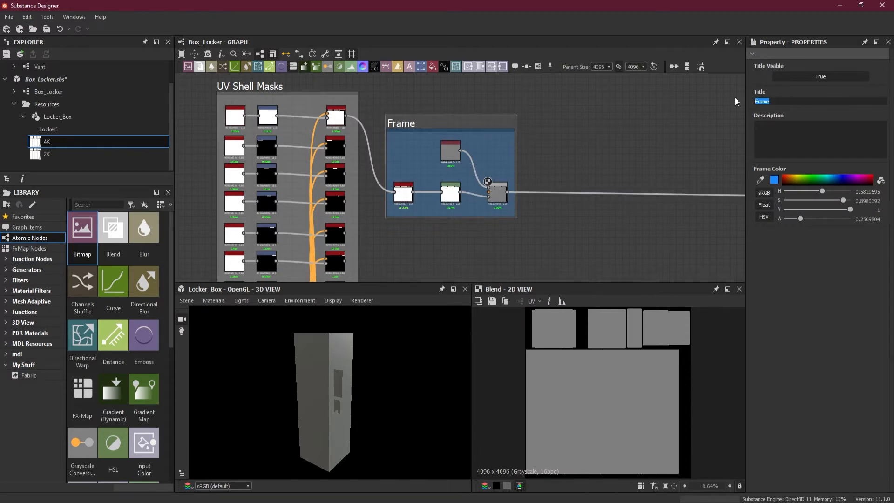
pyautogui.write('M')
pyautogui.press('Return')
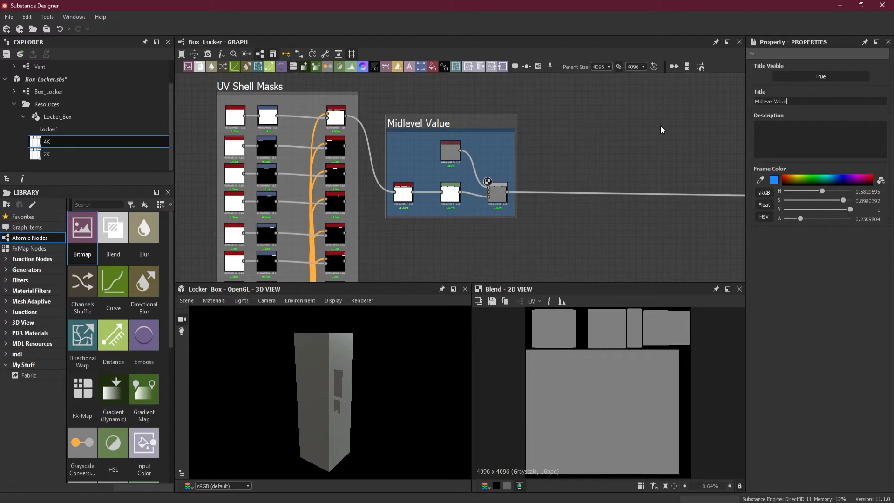
# Examine the Blend output's UV shells in 2D and the locker's surfaces in 3D.
pyautogui.scroll(-5, 657, 140)
pyautogui.moveTo(650, 150); pyautogui.dragTo(495, 151, button='middle')
pyautogui.scroll(3, 644, 334)
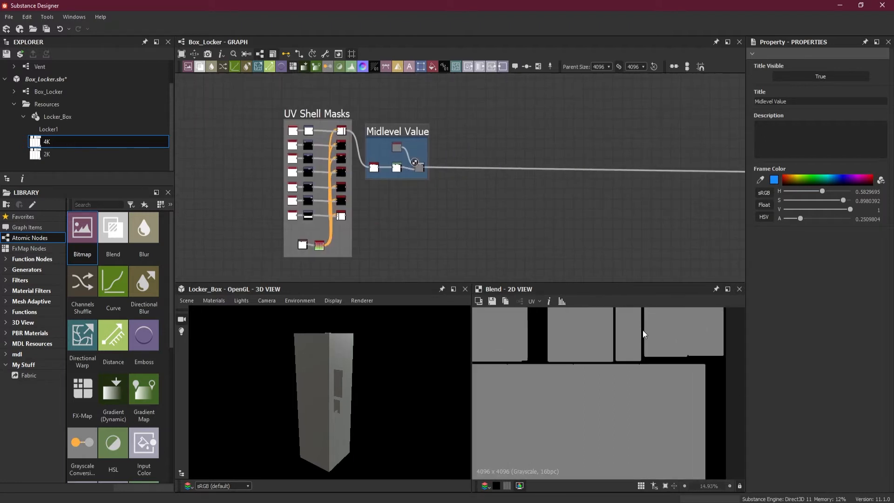
pyautogui.scroll(4, 644, 334)
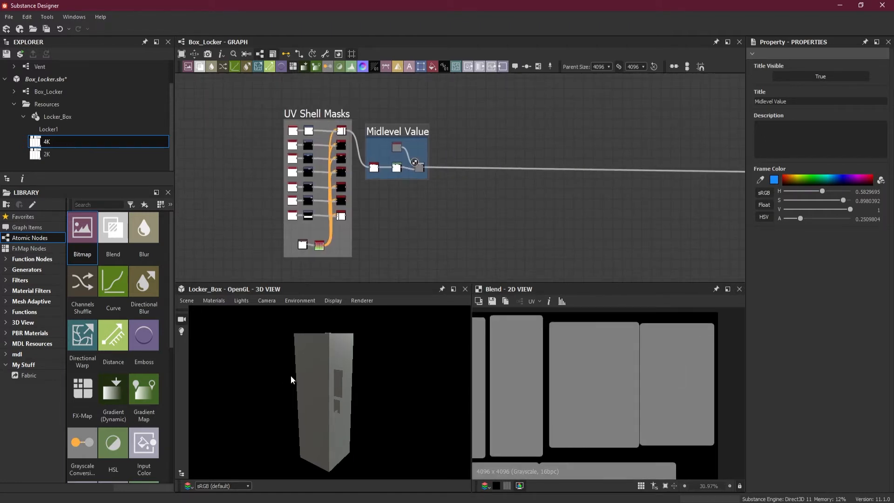
pyautogui.moveTo(370, 409); pyautogui.dragTo(420, 412, button='right')
pyautogui.moveTo(420, 412); pyautogui.dragTo(366, 407)
pyautogui.moveTo(304, 414); pyautogui.dragTo(340, 423)
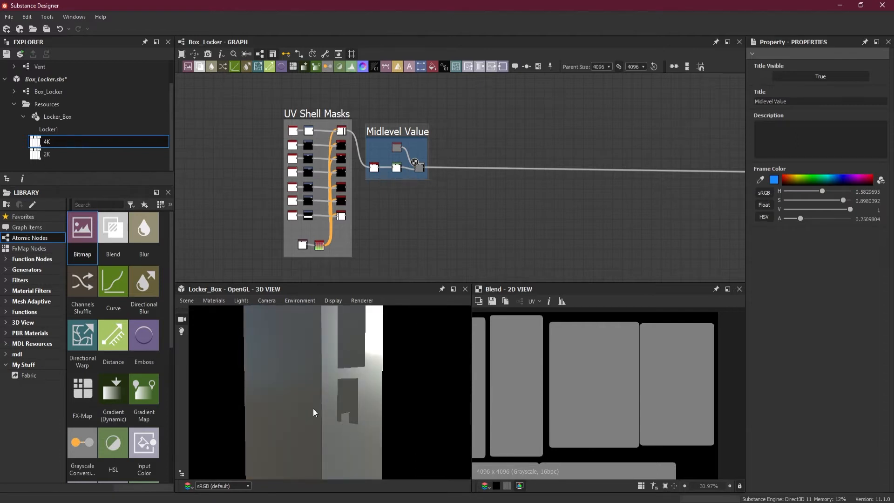
# Insert a Blend node into the link coming out of the Midlevel Value frame and place it just after the frame.
pyautogui.scroll(4, 503, 137)
pyautogui.moveTo(520, 158); pyautogui.dragTo(549, 210)
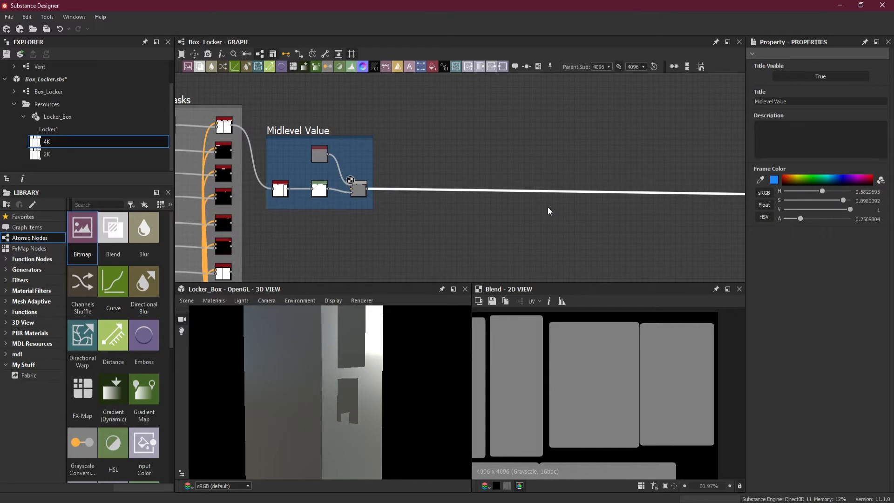
pyautogui.press('space')
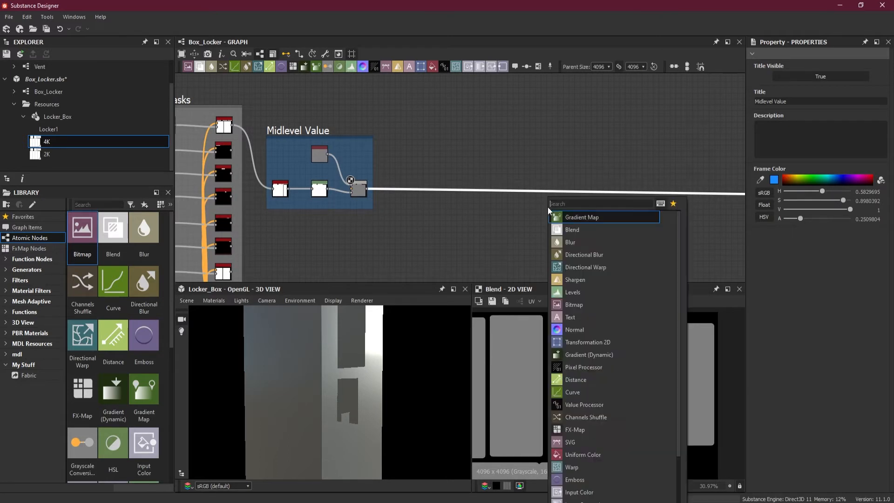
pyautogui.click(613, 233)
pyautogui.moveTo(688, 198); pyautogui.dragTo(453, 193)
pyautogui.scroll(2, 424, 173)
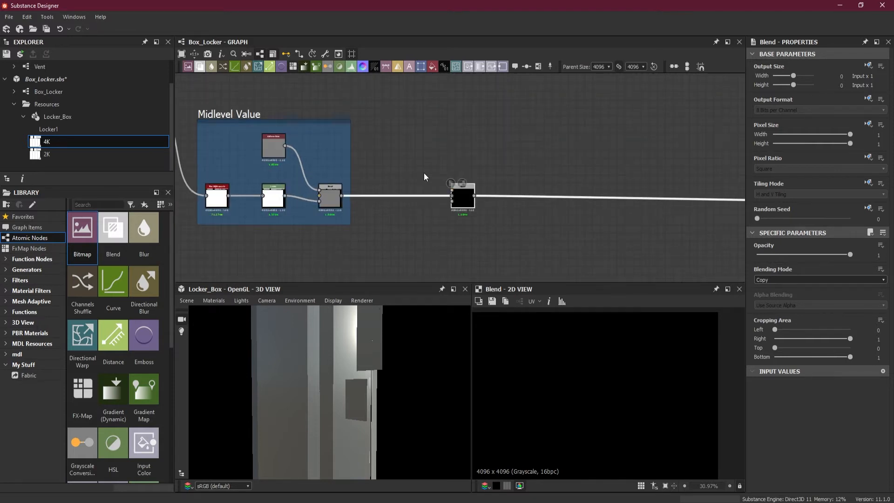
# Set the new Blend node's blending mode to Add (Linear Dodge).
pyautogui.moveTo(381, 370); pyautogui.dragTo(343, 390)
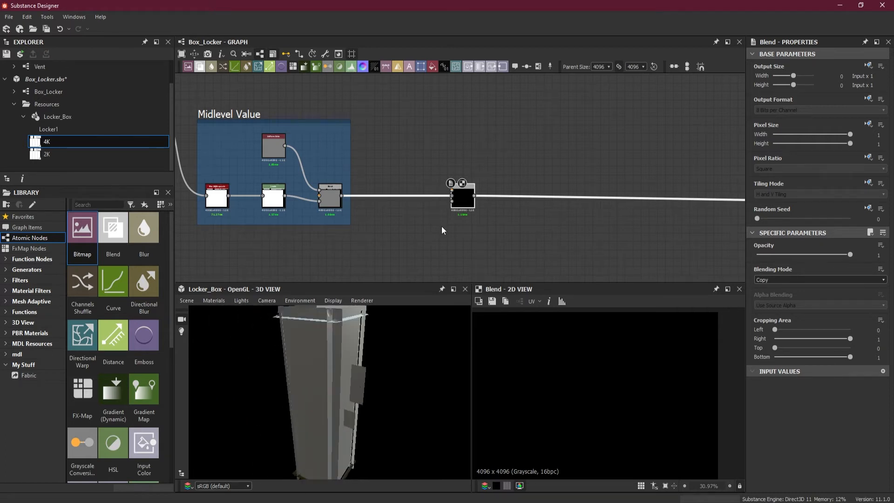
pyautogui.scroll(2, 462, 198)
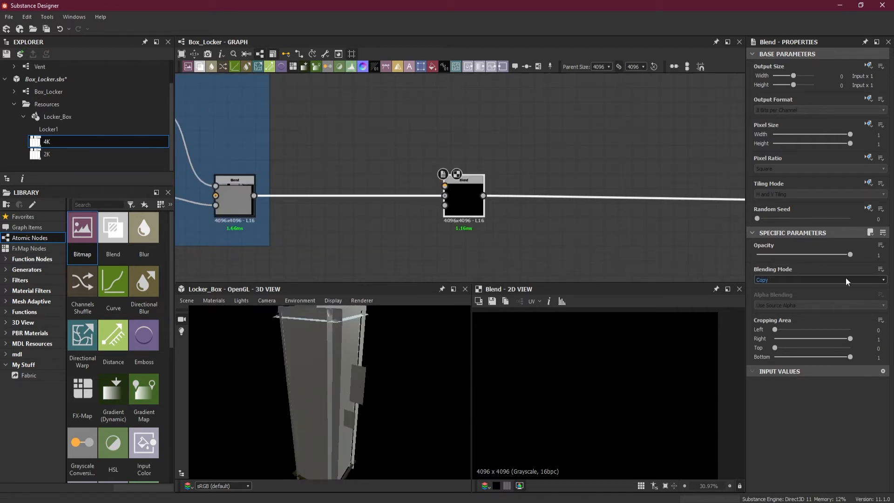
pyautogui.click(821, 279)
pyautogui.click(801, 292)
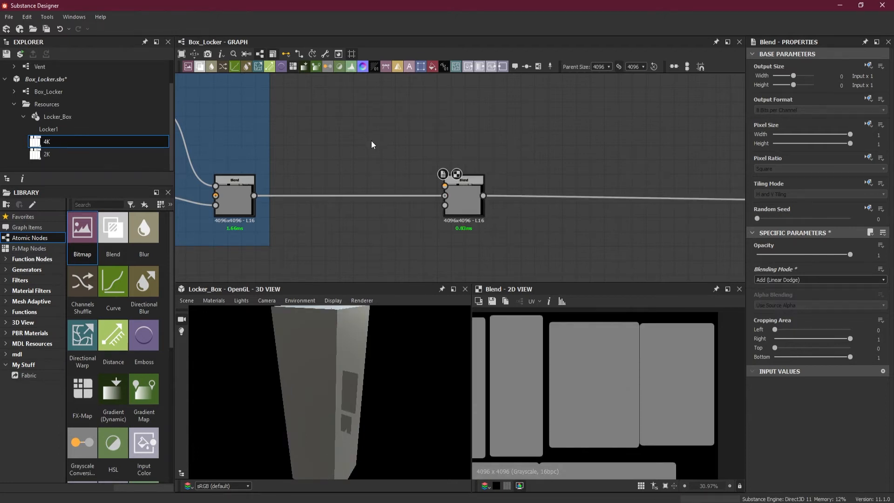
# Add a Shape node and place it above the link between the Midlevel Value frame and the new Blend node.
pyautogui.press('space')
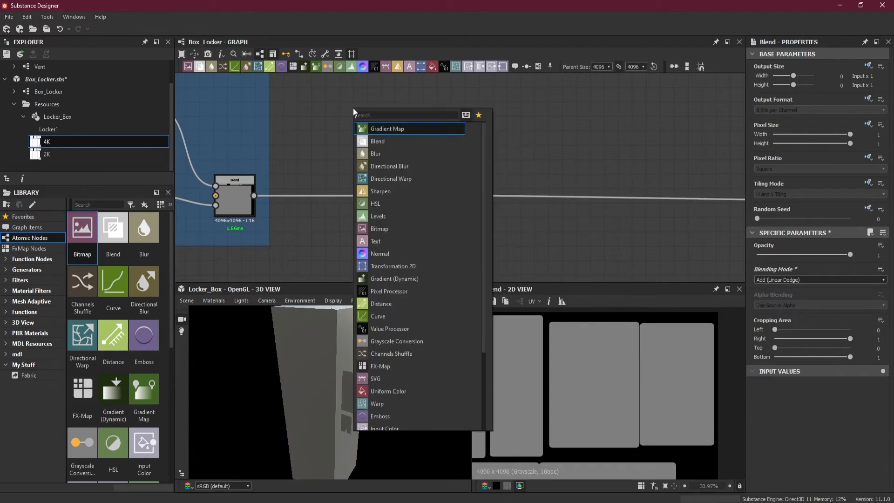
pyautogui.write('sh')
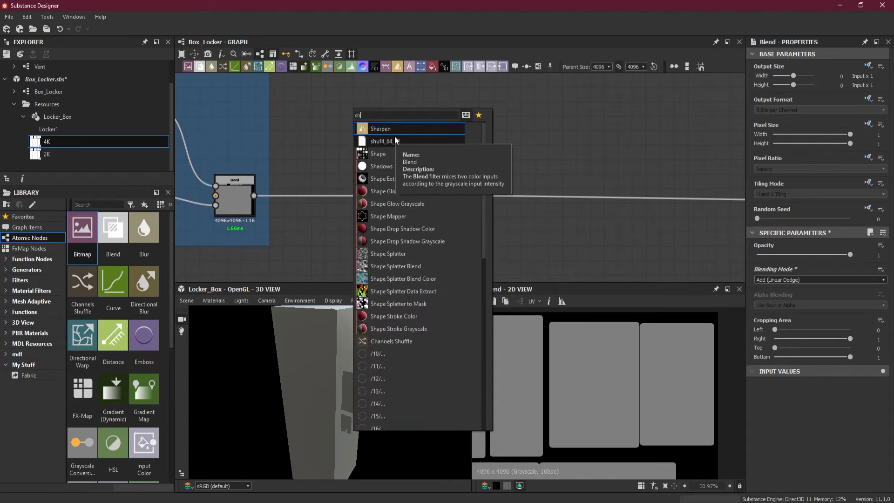
pyautogui.click(387, 152)
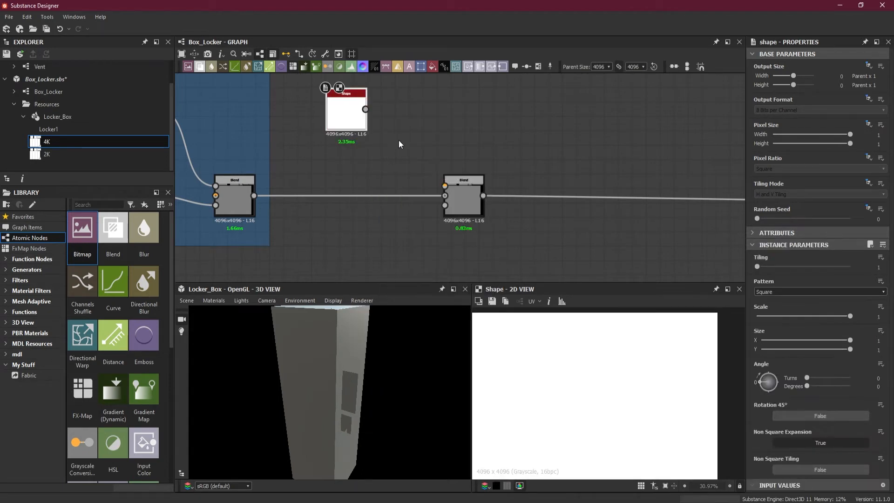
pyautogui.scroll(-2, 398, 140)
pyautogui.scroll(2, 429, 162)
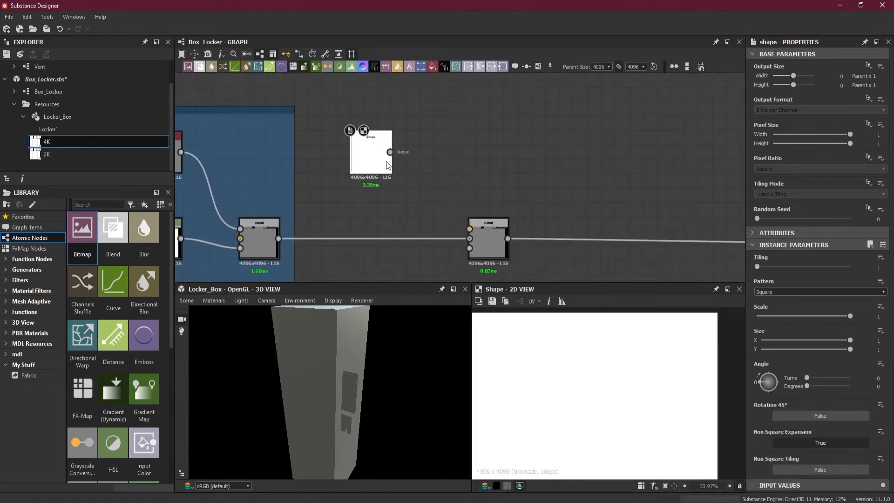
pyautogui.moveTo(385, 161); pyautogui.dragTo(393, 141)
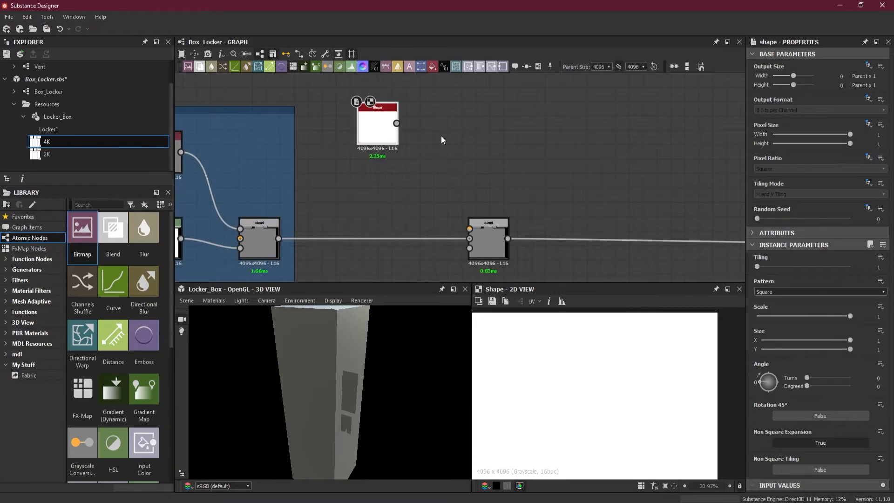
pyautogui.press('space')
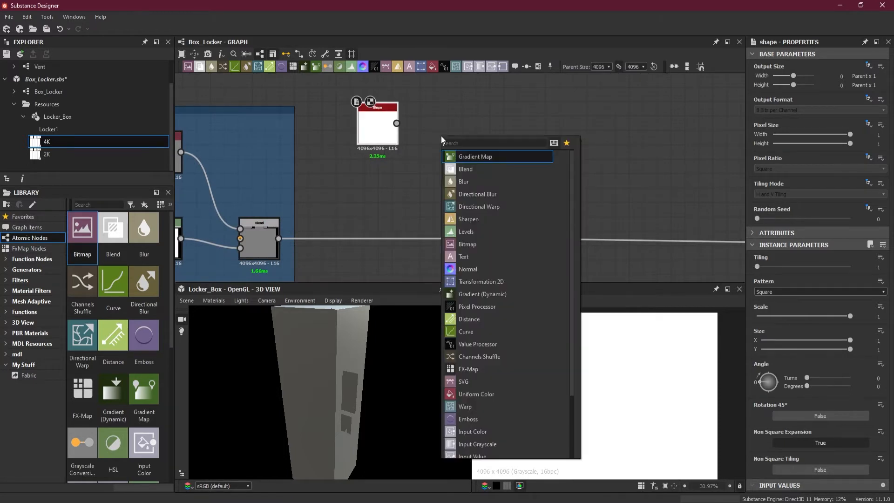
pyautogui.write('sha')
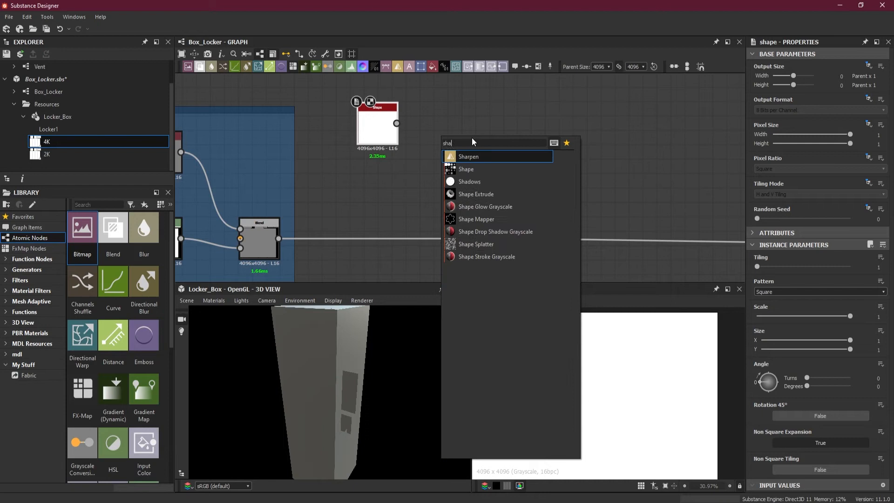
pyautogui.click(484, 169)
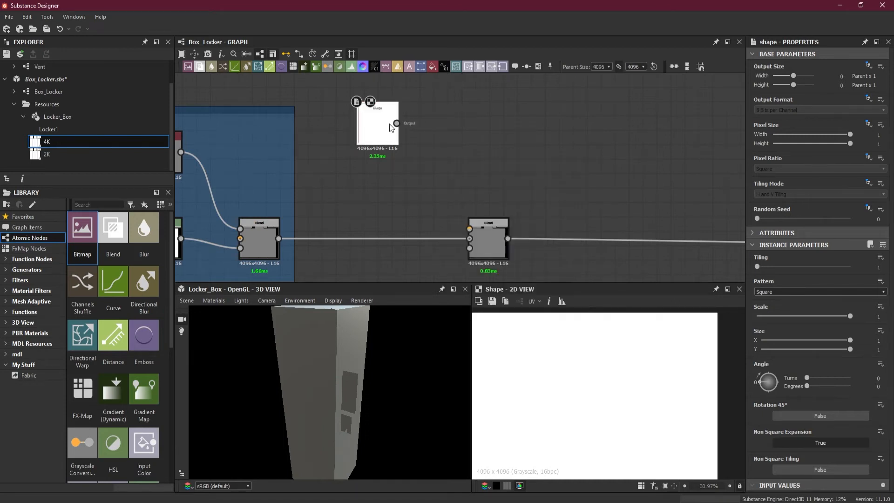
# Set the Shape node's pattern to Disc and its scale to 0.68.
pyautogui.click(813, 293)
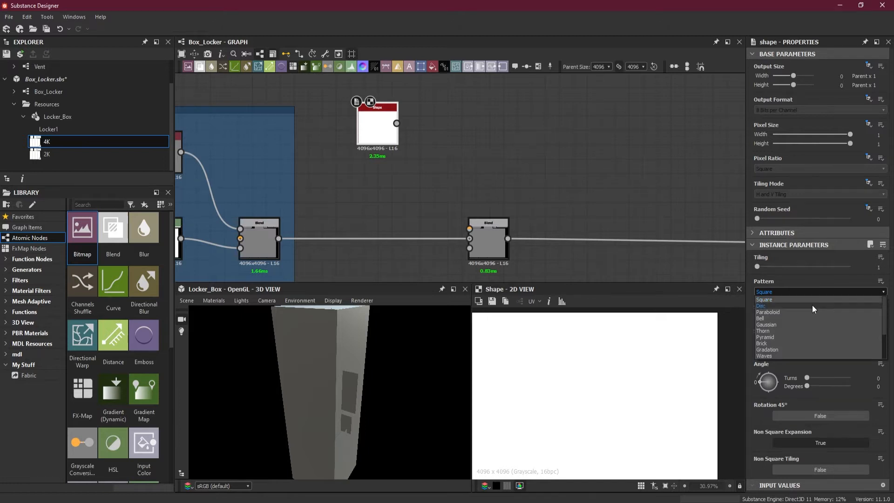
pyautogui.click(812, 306)
pyautogui.scroll(-5, 608, 380)
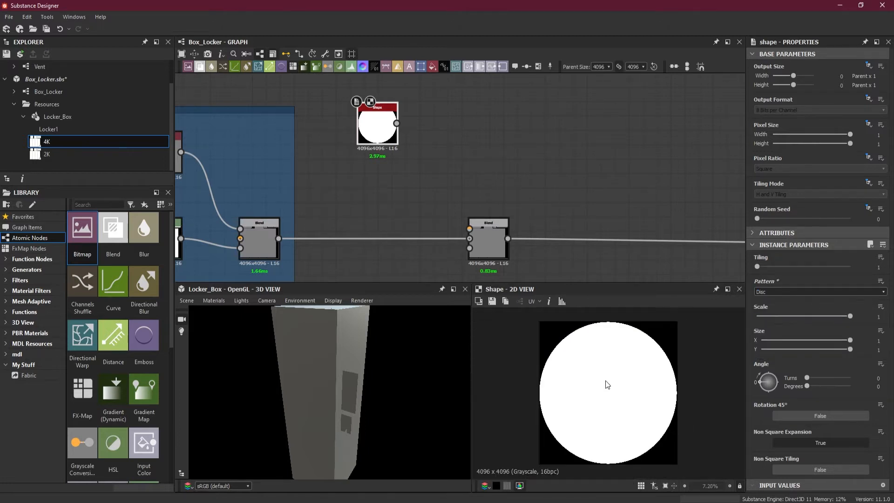
pyautogui.moveTo(851, 316); pyautogui.dragTo(821, 318)
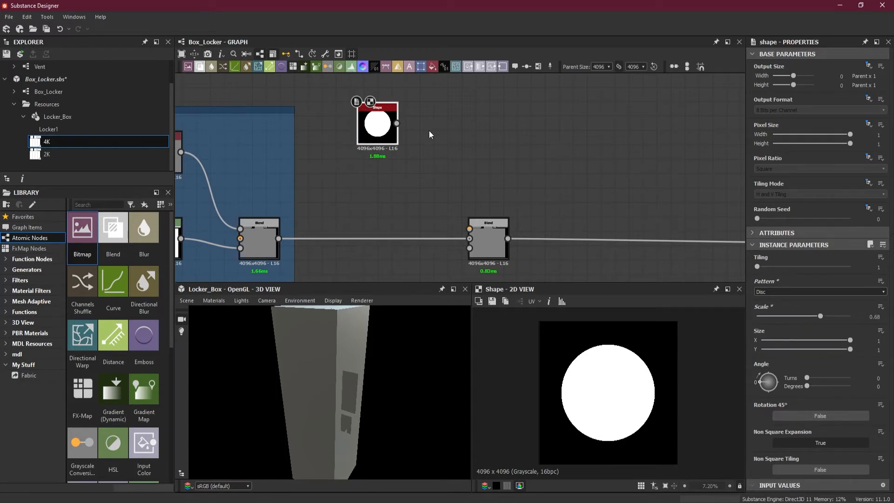
# Duplicate the disc Shape node, change the copy's pattern to Square, and place it directly below the disc.
pyautogui.hotkey('ctrl', 'd')
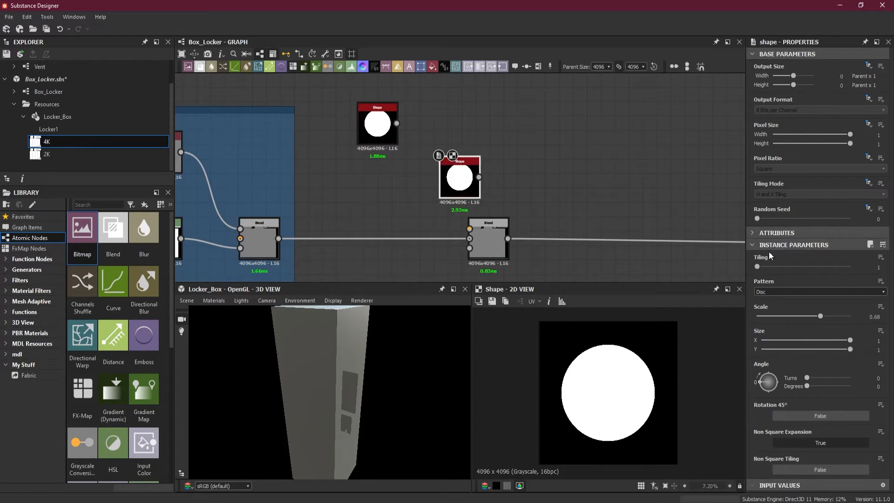
pyautogui.click(788, 289)
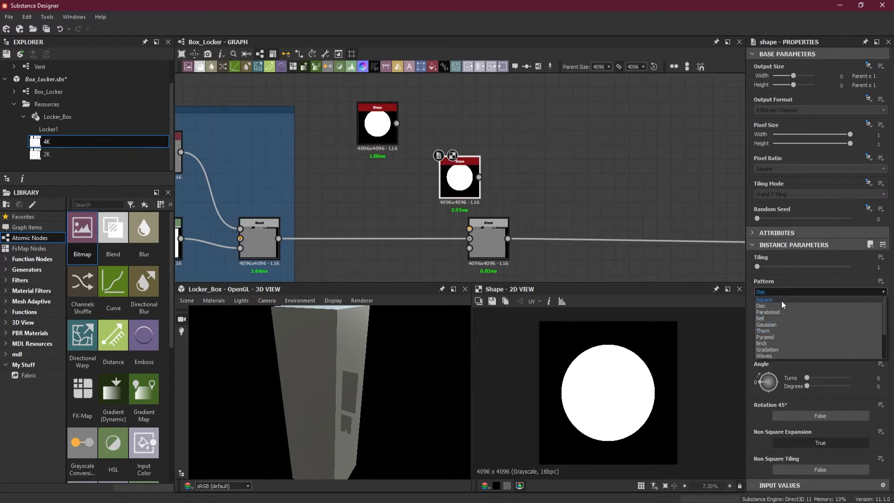
pyautogui.click(782, 300)
pyautogui.moveTo(458, 186); pyautogui.dragTo(376, 191)
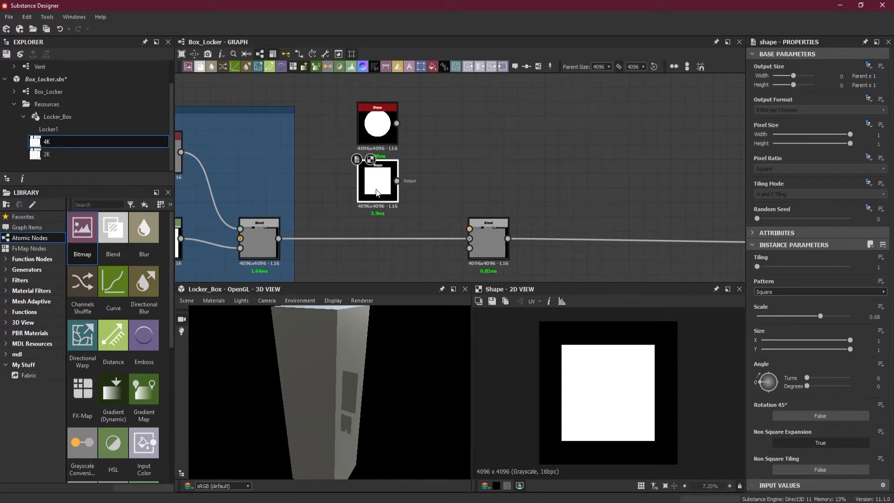
pyautogui.click(388, 130)
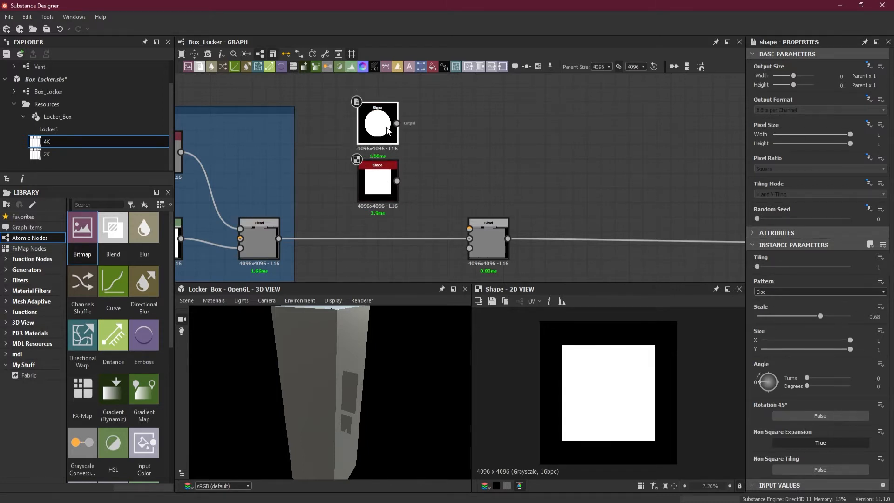
# Add an Edge Detect node after the disc Shape, with Invert set to True, edge roundness 0 and edge width 10.7.
pyautogui.doubleClick(388, 131)
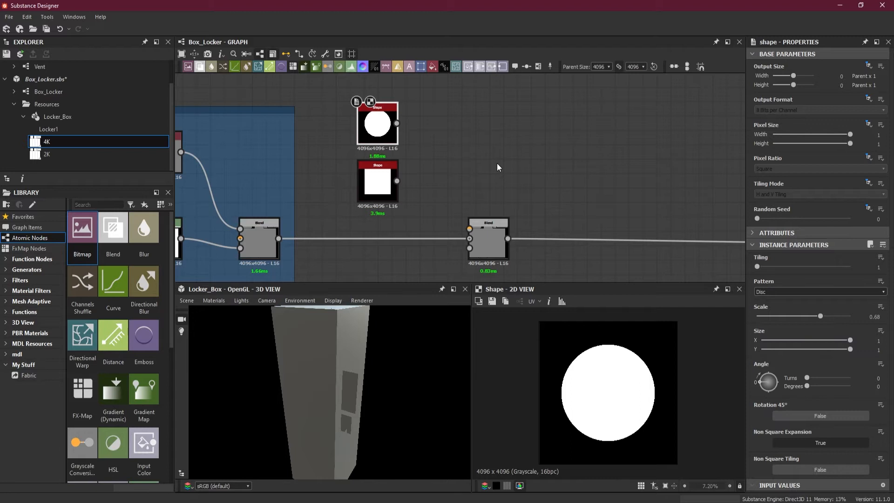
pyautogui.press('space')
pyautogui.write('ed')
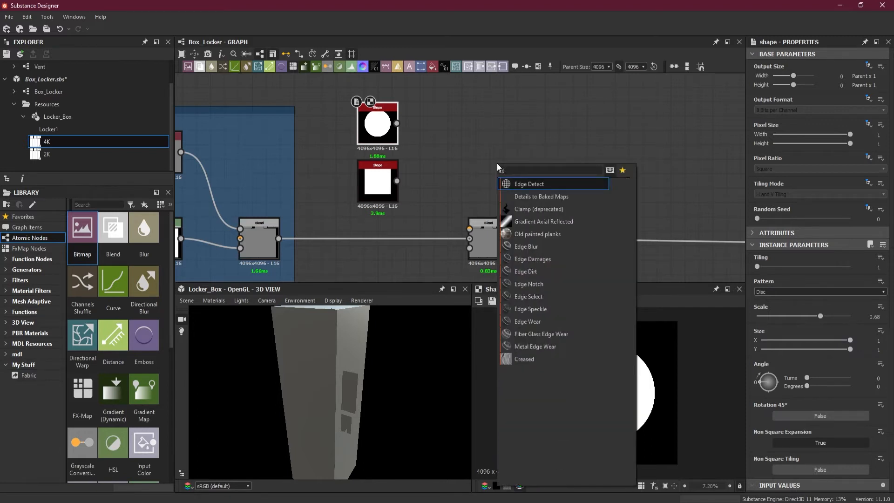
pyautogui.click(546, 186)
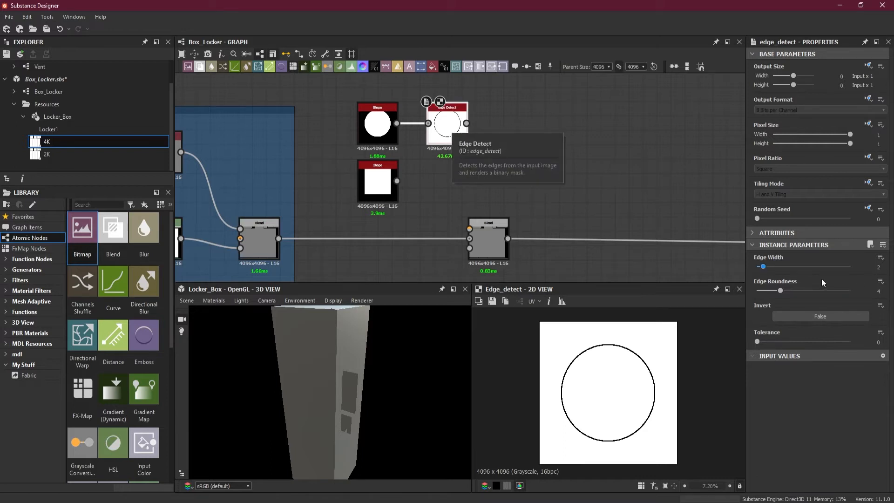
pyautogui.click(823, 317)
pyautogui.moveTo(780, 291); pyautogui.dragTo(817, 267)
# Connect Edge Detect to the Add Blend node's foreground input and insert a Transformation 2D node on that link, beside Edge Detect.
pyautogui.moveTo(489, 233); pyautogui.dragTo(644, 235)
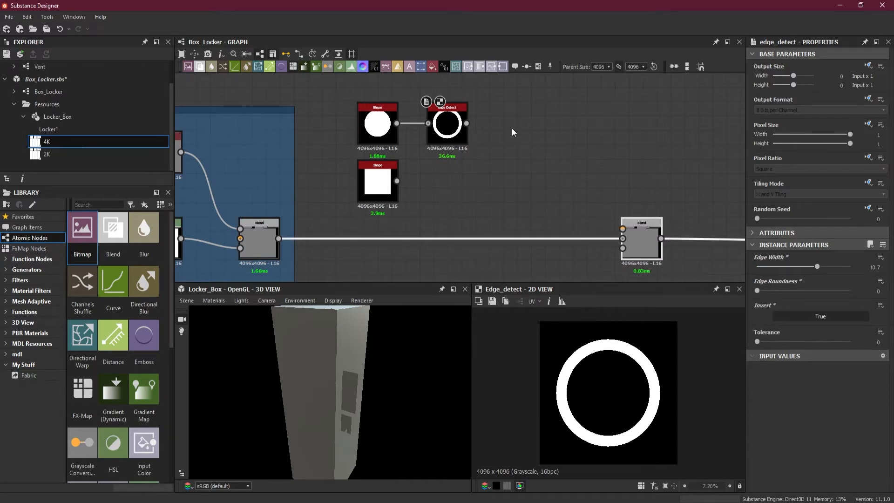
pyautogui.moveTo(466, 124); pyautogui.dragTo(623, 229)
pyautogui.moveTo(555, 123); pyautogui.dragTo(515, 175)
pyautogui.press('space')
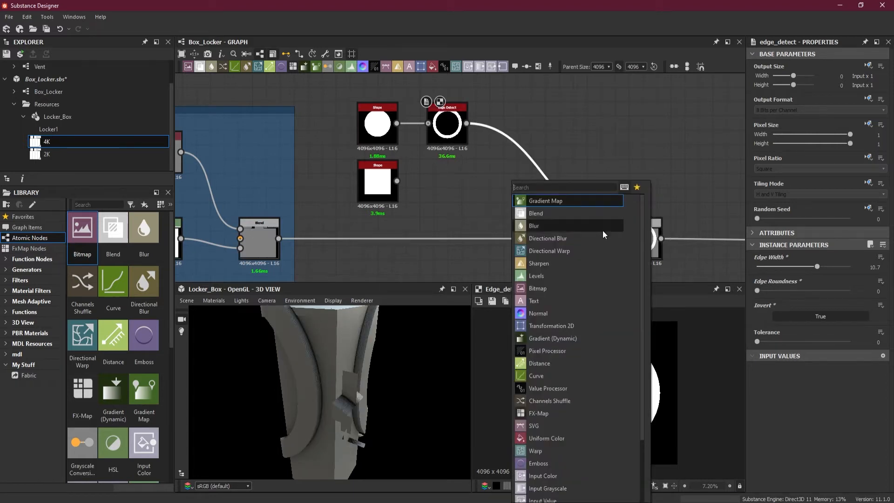
pyautogui.click(564, 327)
pyautogui.moveTo(538, 195); pyautogui.dragTo(507, 135)
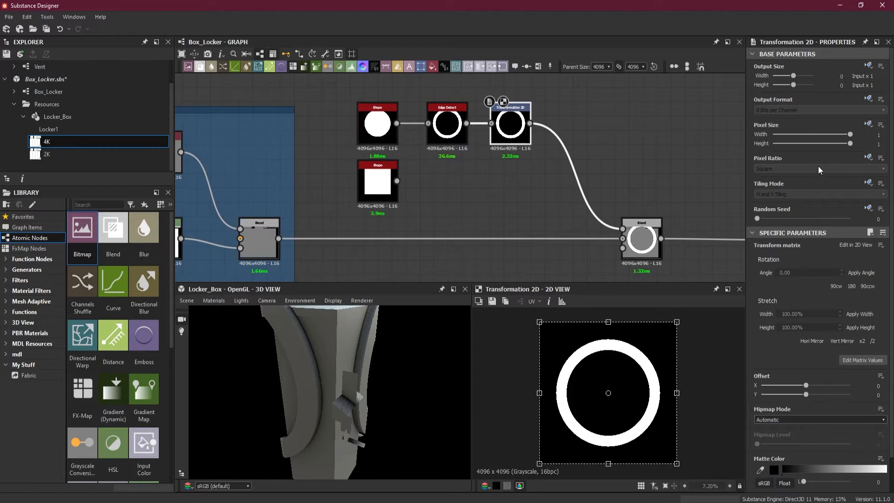
# Make the Transformation 2D node's tiling mode absolute and set it to No Tiling.
pyautogui.click(868, 183)
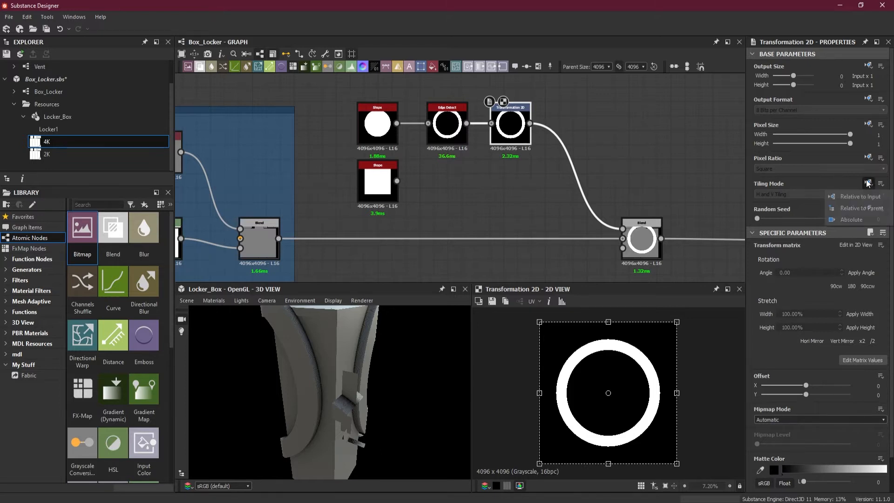
pyautogui.click(851, 219)
pyautogui.click(820, 195)
pyautogui.click(792, 200)
# Preview the Blend output while scaling the ring down with Transformation 2D to fit the upper-right UV island, at offset about X -3.34, Y 3.53.
pyautogui.click(641, 250)
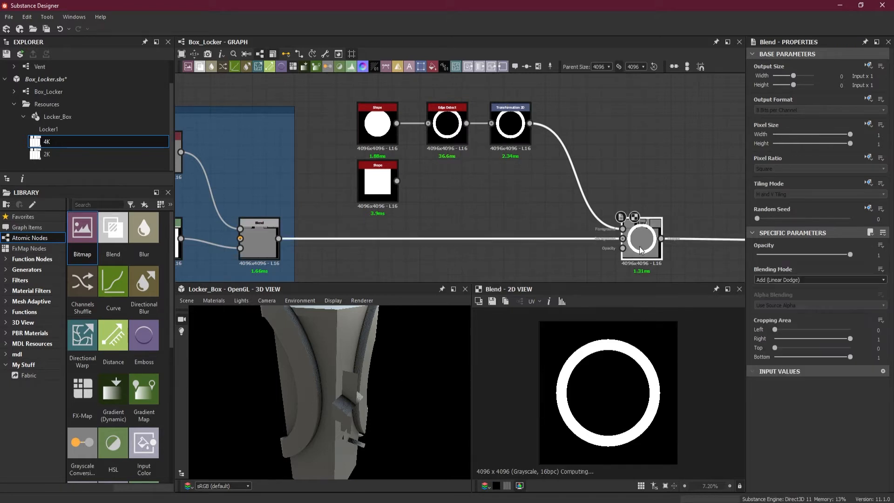
pyautogui.click(511, 131)
pyautogui.moveTo(405, 394); pyautogui.dragTo(422, 377)
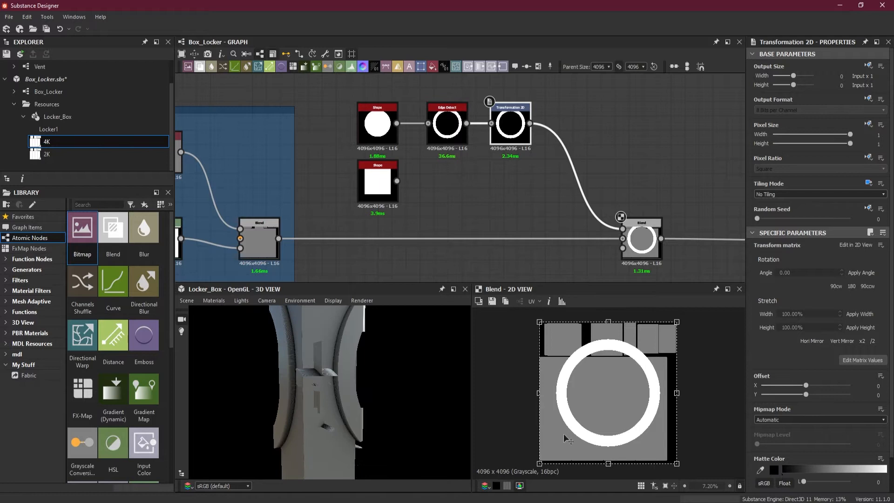
pyautogui.moveTo(538, 461); pyautogui.dragTo(680, 344)
pyautogui.scroll(2, 333, 400)
pyautogui.scroll(4, 333, 403)
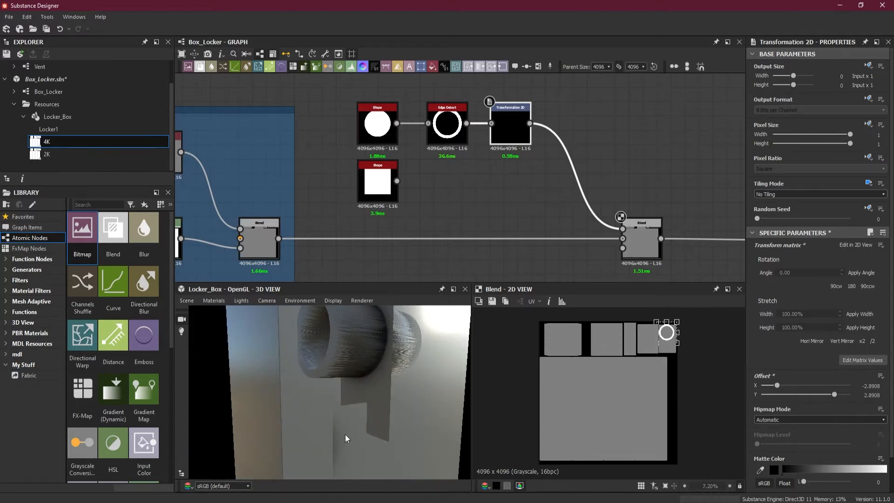
pyautogui.scroll(6, 635, 347)
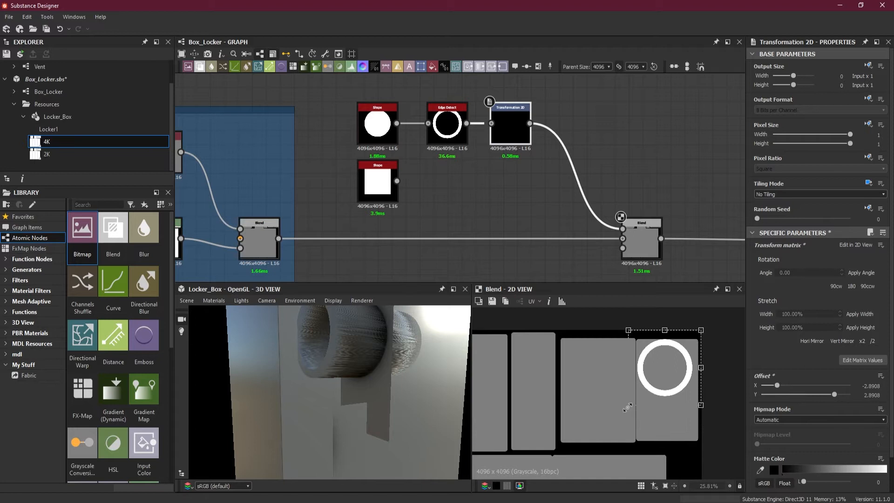
pyautogui.moveTo(701, 406); pyautogui.dragTo(693, 395)
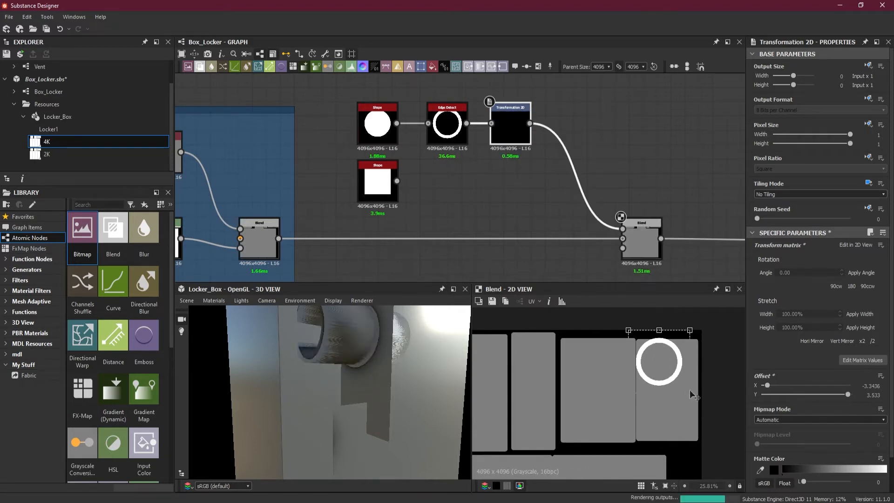
# Move the ring onto the adjacent wider UV island, at offset about X -2.405, Y 3.373.
pyautogui.moveTo(670, 380); pyautogui.dragTo(611, 396)
pyautogui.moveTo(615, 394); pyautogui.dragTo(615, 395)
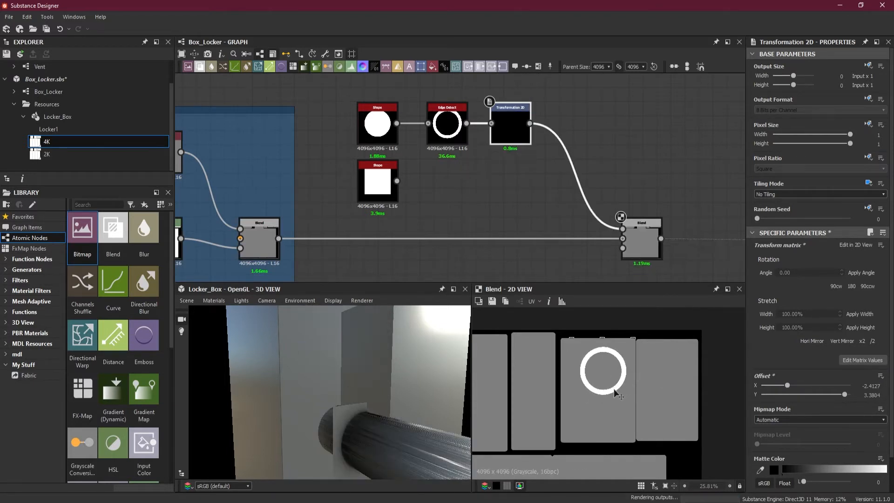
pyautogui.moveTo(455, 417); pyautogui.dragTo(384, 406)
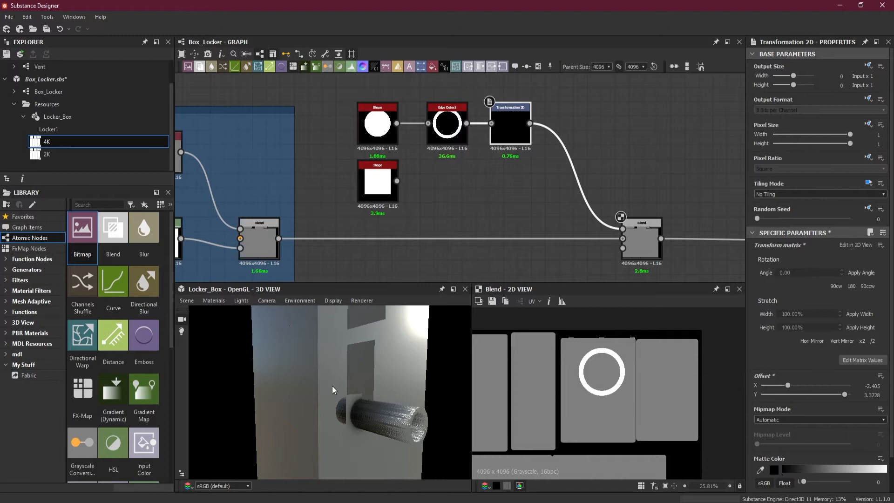
# Open the Locker1 material's properties for editing and set its height scale to 5.
pyautogui.click(213, 301)
pyautogui.moveTo(229, 312)
pyautogui.moveTo(316, 359)
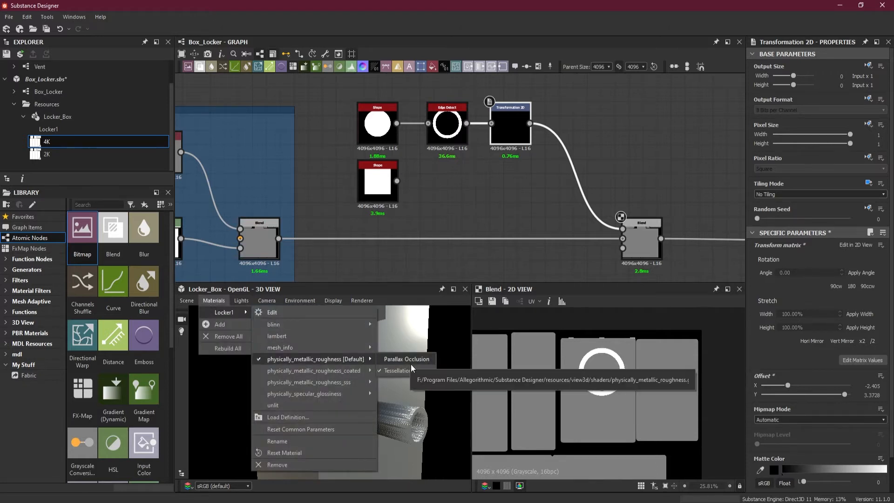
pyautogui.click(270, 312)
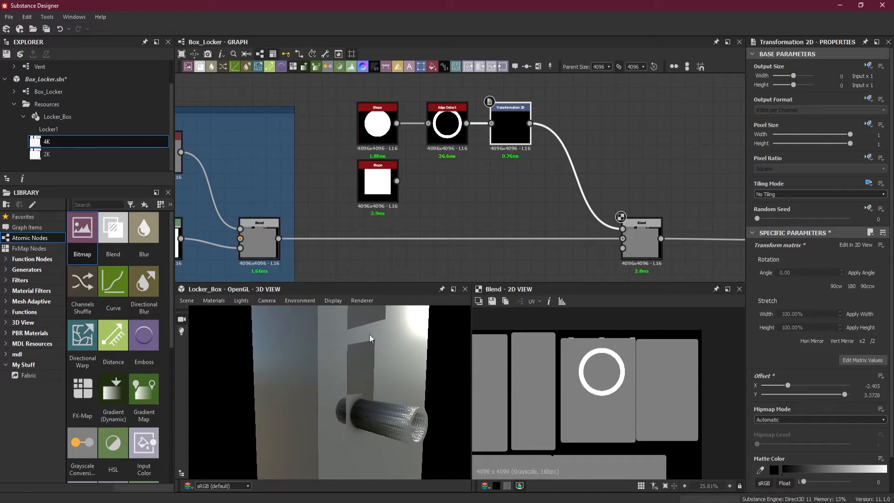
pyautogui.click(875, 334)
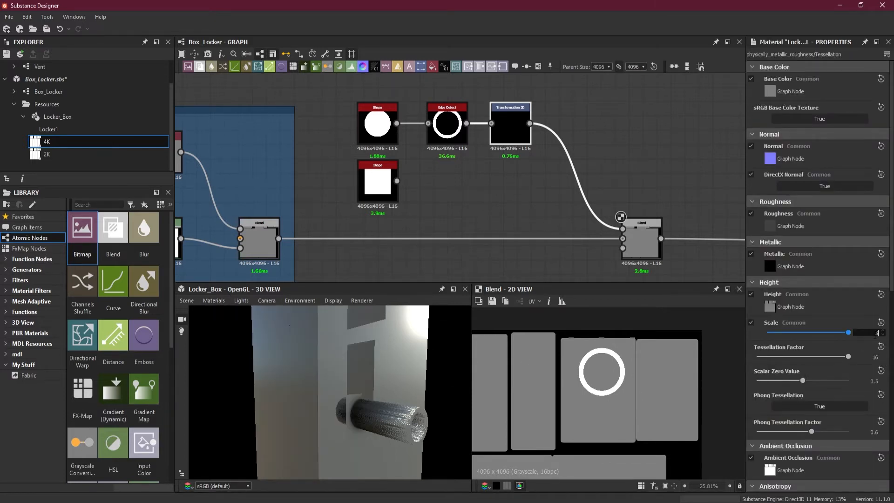
pyautogui.press('Return')
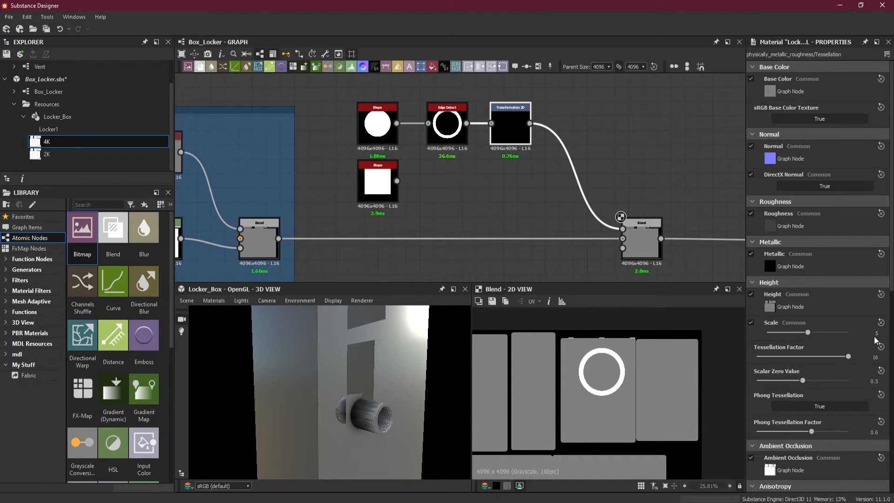
# Try a height scale of 1 on the Locker1 material and settle on a height scale of 3.
pyautogui.click(877, 333)
pyautogui.press('Return')
pyautogui.click(879, 333)
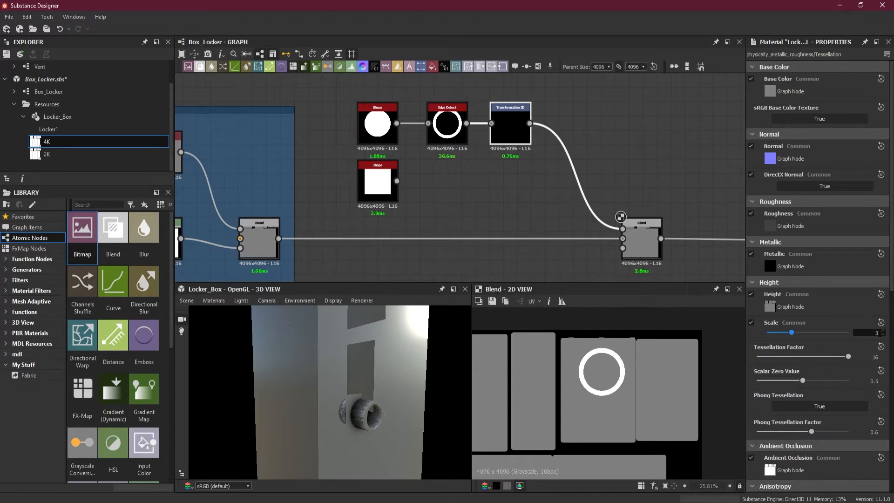
pyautogui.press('Return')
pyautogui.doubleClick(879, 333)
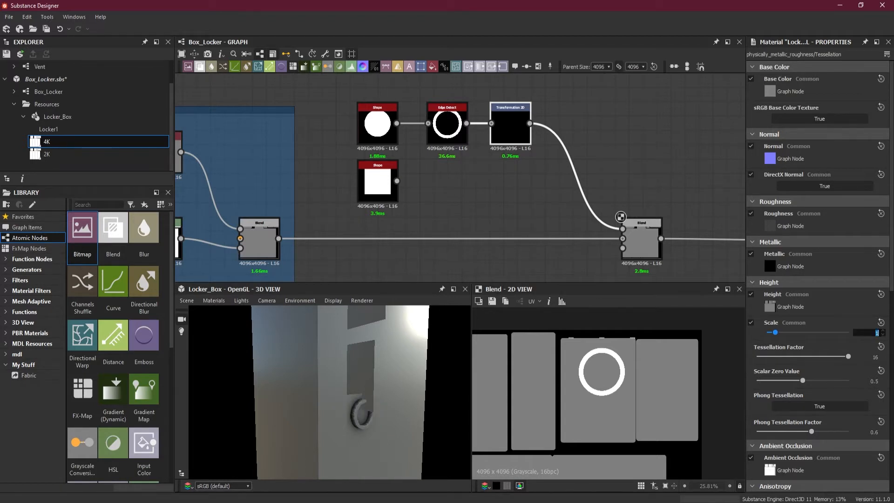
pyautogui.write('3')
pyautogui.press('Return')
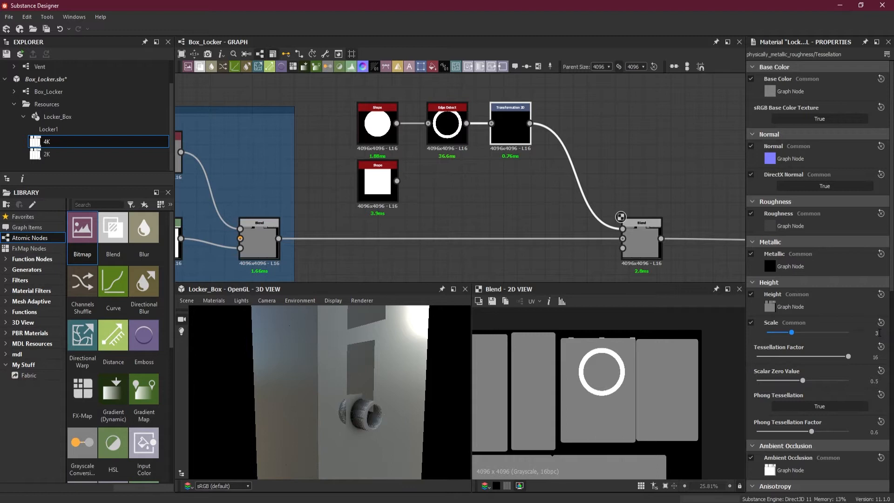
# Nudge the ring slightly down its UV island with Transformation 2D, to offset about X -2.363, Y 3.309.
pyautogui.moveTo(367, 430); pyautogui.dragTo(402, 431)
pyautogui.scroll(5, 324, 396)
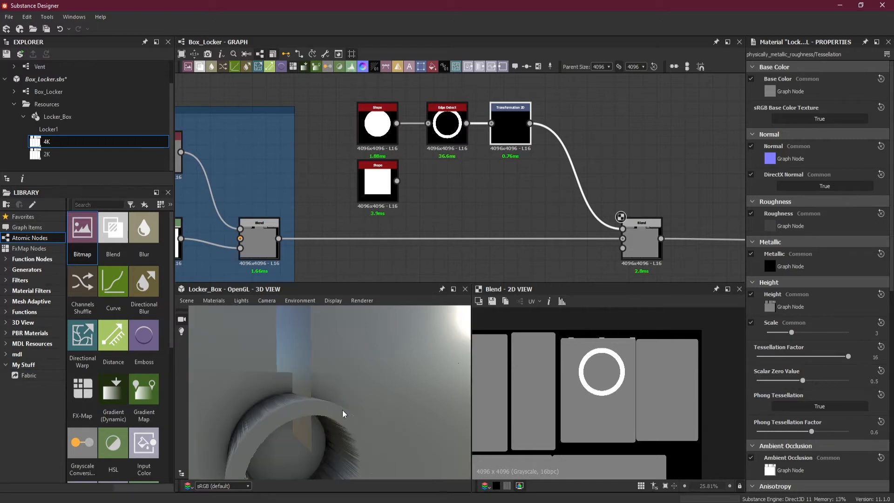
pyautogui.scroll(2, 602, 355)
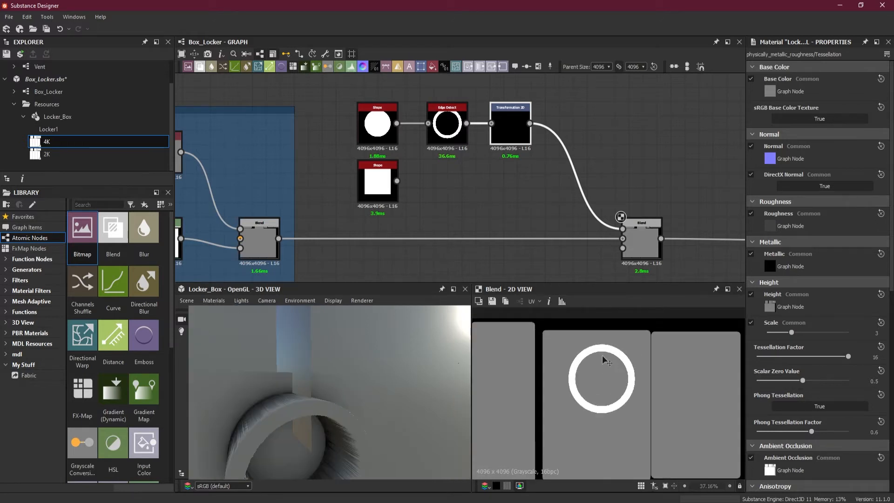
pyautogui.click(504, 134)
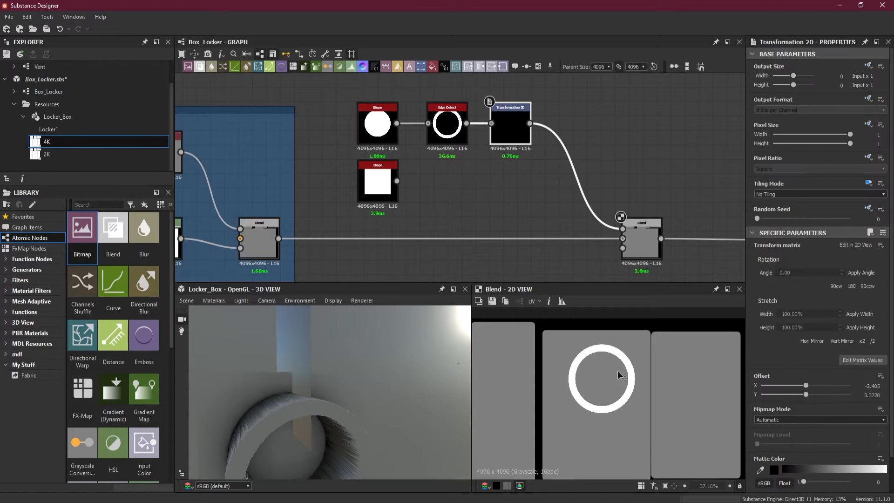
pyautogui.moveTo(629, 366); pyautogui.dragTo(626, 370)
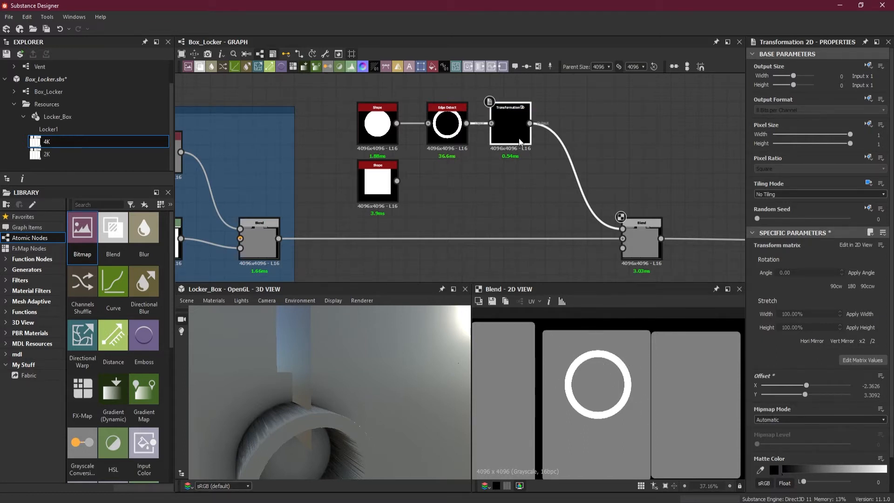
pyautogui.moveTo(362, 407)
pyautogui.mouseDown(button='middle')
pyautogui.moveTo(365, 380)
pyautogui.moveTo(365, 399)
pyautogui.mouseUp(button='middle')
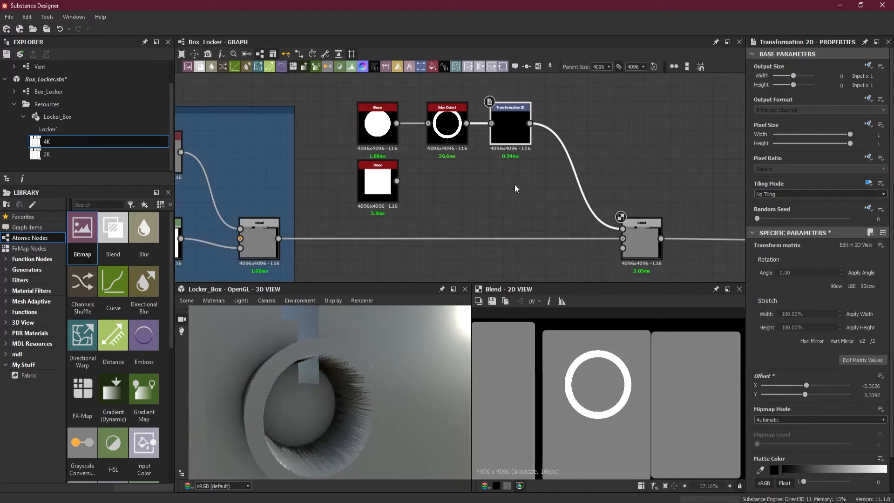
# Preview the Transformation 2D output in the 2D view and move the Blend node farther away along its link to free space.
pyautogui.doubleClick(511, 137)
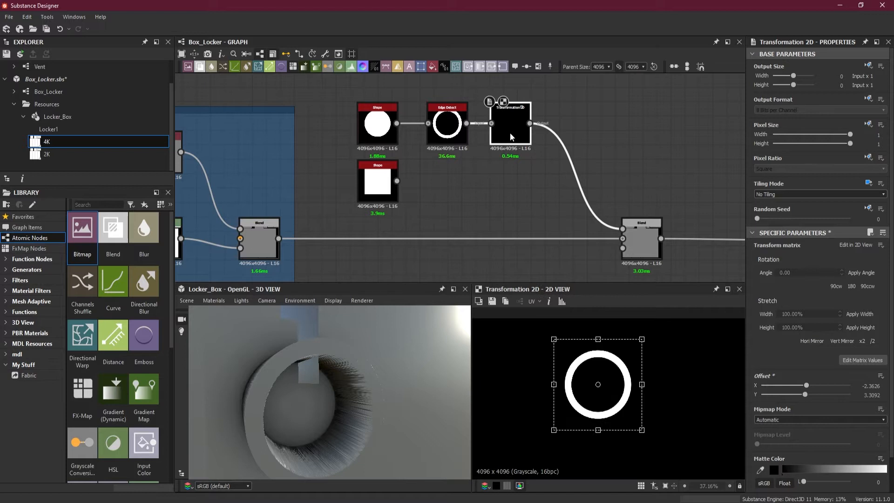
pyautogui.moveTo(402, 404); pyautogui.dragTo(465, 407, button='right')
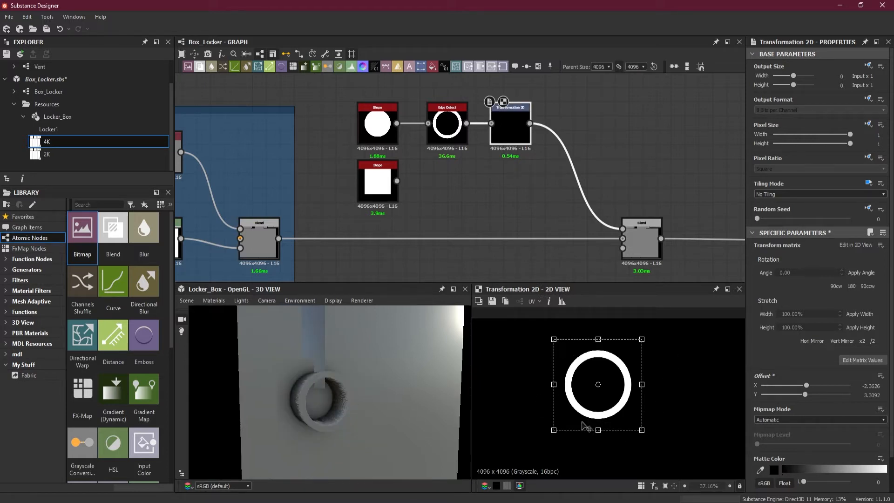
pyautogui.moveTo(348, 411); pyautogui.dragTo(391, 405)
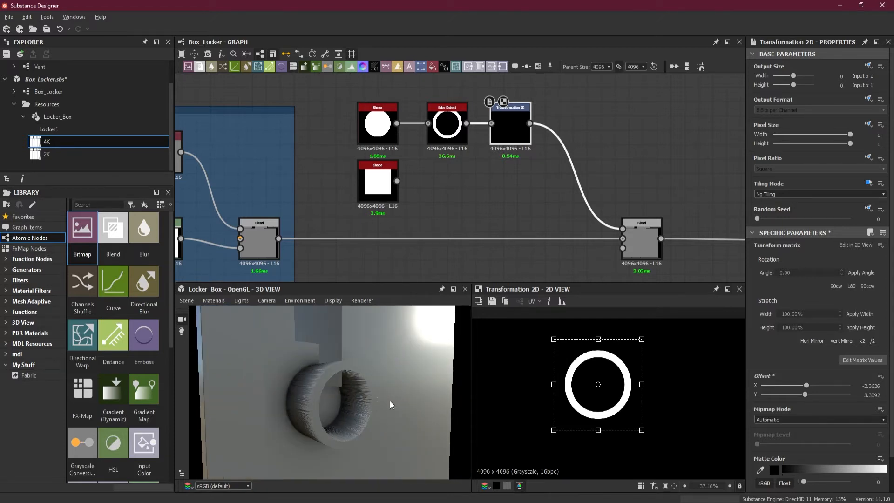
pyautogui.moveTo(639, 257); pyautogui.dragTo(703, 258)
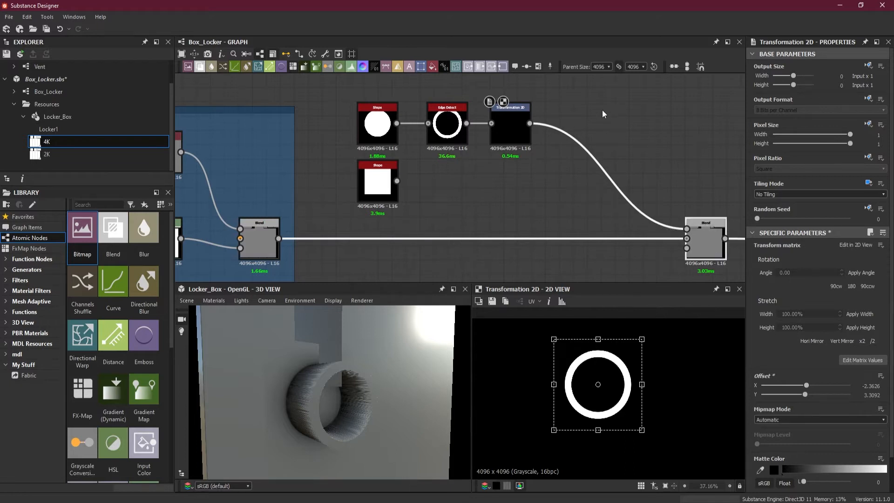
pyautogui.scroll(1, 569, 337)
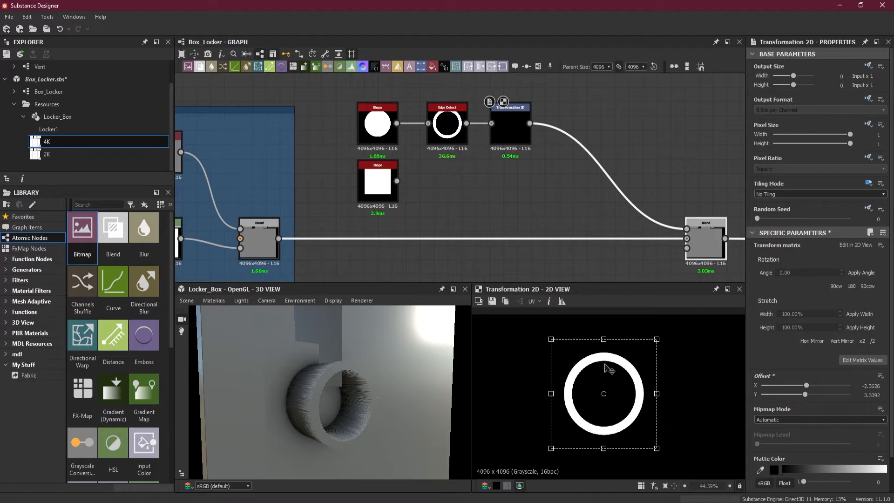
# Insert a Blur HQ Grayscale node between Transformation 2D and the Blend node, and line up the ring's node chain in a tight row.
pyautogui.press('space')
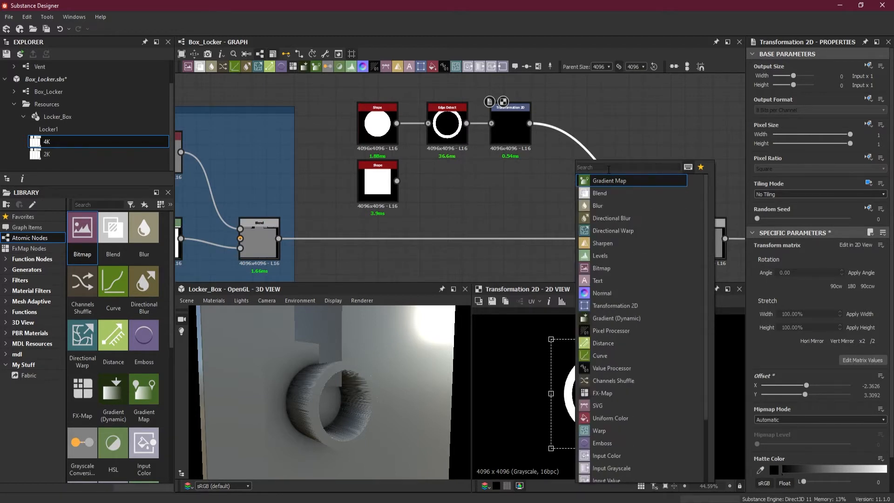
pyautogui.write('b')
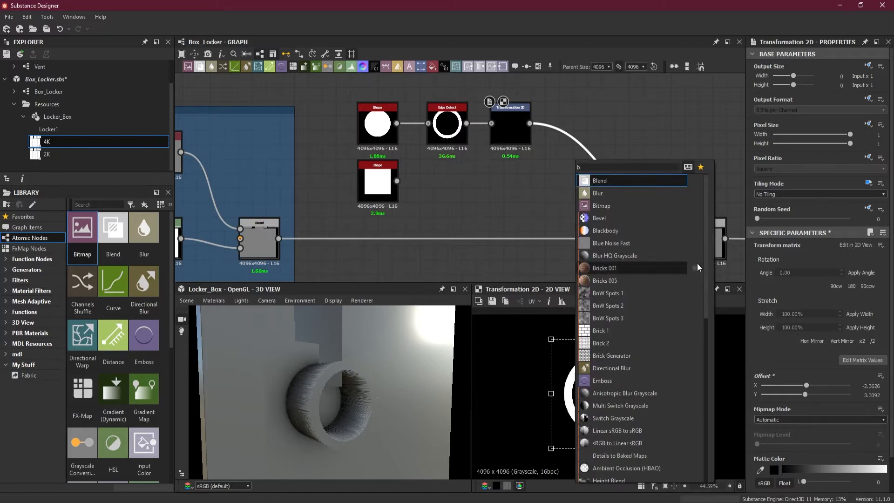
pyautogui.click(671, 255)
pyautogui.moveTo(595, 171); pyautogui.dragTo(428, 134)
pyautogui.moveTo(501, 131); pyautogui.dragTo(478, 131)
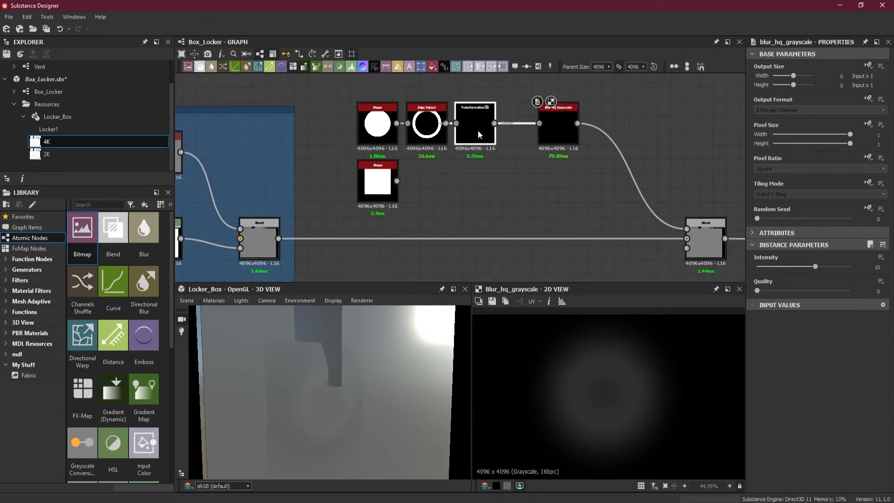
pyautogui.moveTo(552, 134); pyautogui.dragTo(522, 133)
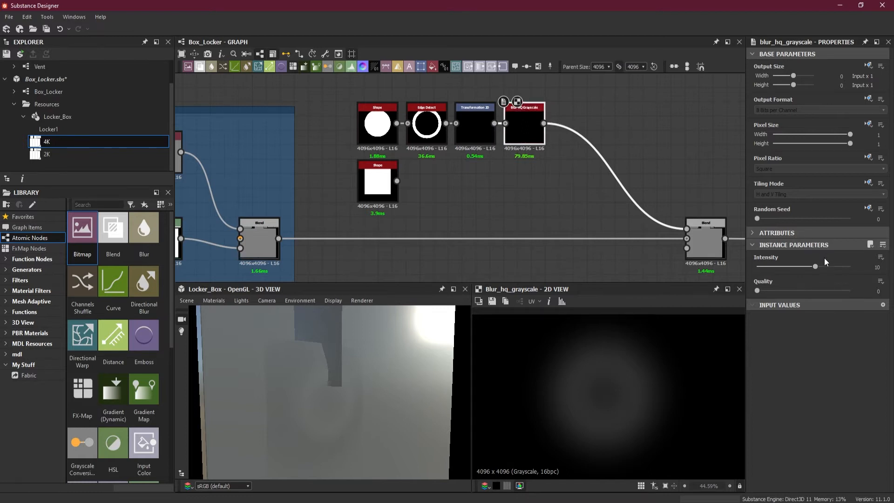
# Set the ring's Blur HQ Grayscale to quality 1 and an intensity of about 1.51.
pyautogui.moveTo(759, 290); pyautogui.dragTo(771, 267)
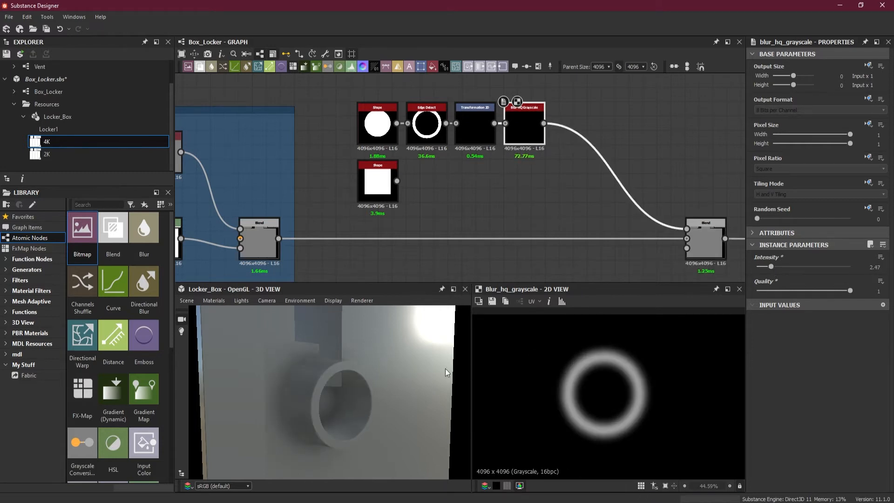
pyautogui.scroll(3, 392, 362)
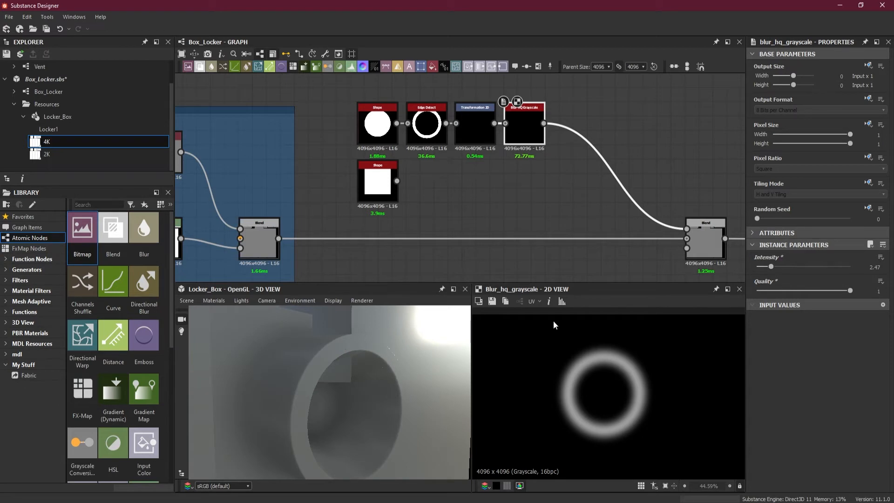
pyautogui.scroll(5, 602, 368)
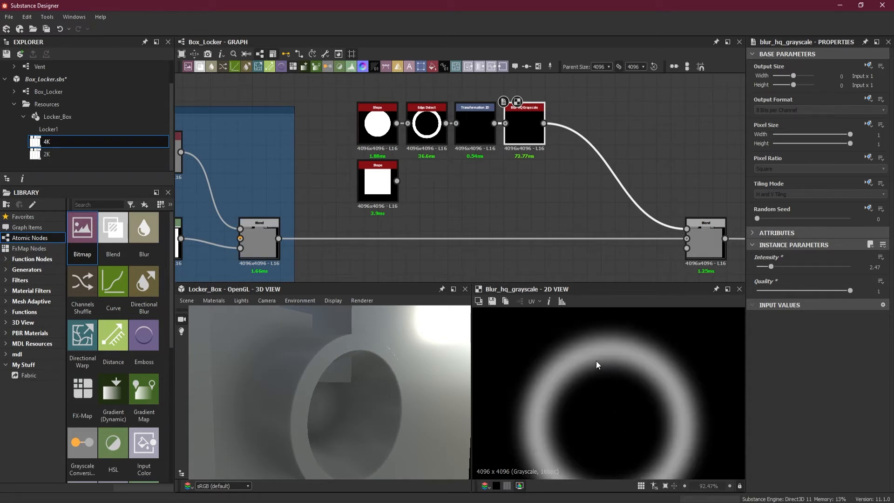
pyautogui.moveTo(770, 266); pyautogui.dragTo(766, 266)
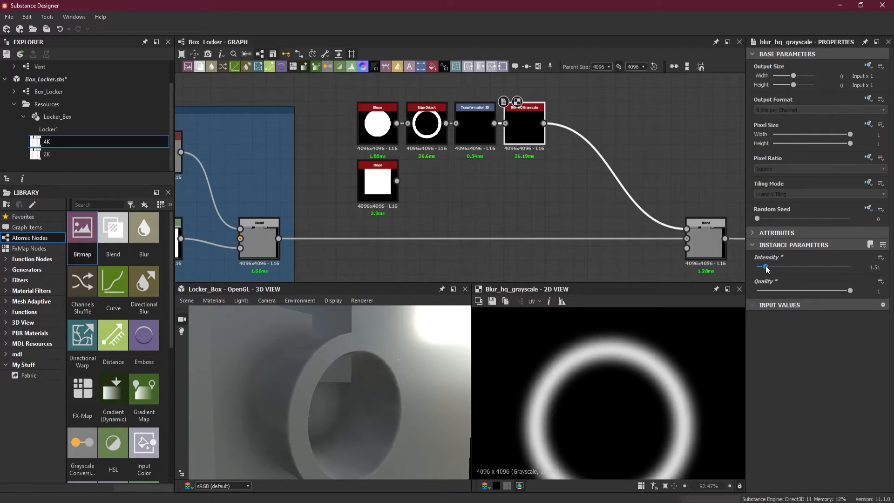
# Insert a Levels node between Blur HQ Grayscale and the Blend node, and line it up at the end of the ring's row.
pyautogui.click(594, 110)
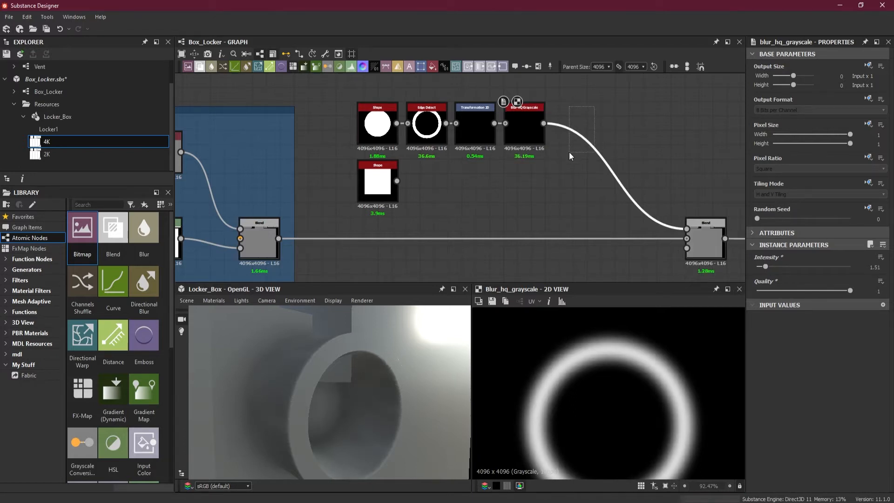
pyautogui.press('space')
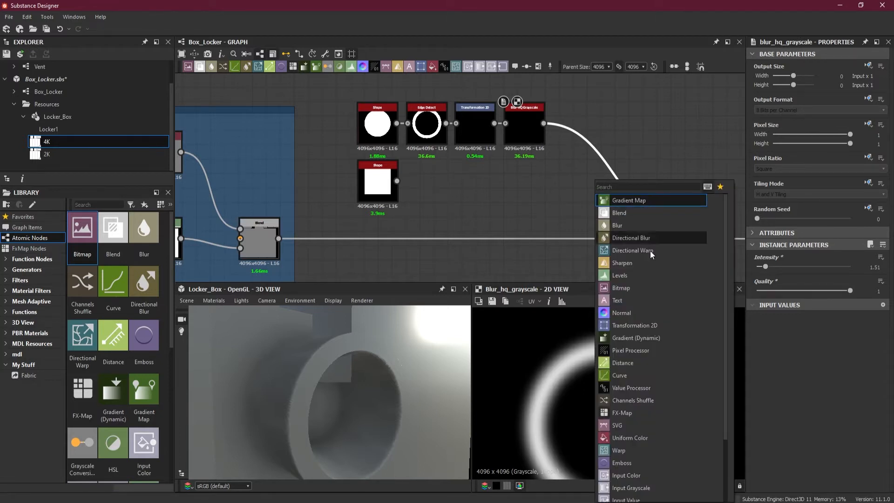
pyautogui.write('l')
pyautogui.click(644, 200)
pyautogui.moveTo(623, 189); pyautogui.dragTo(587, 131)
# Lower the Levels node's output white point to just above black so the ring's relief becomes shallow.
pyautogui.moveTo(884, 359); pyautogui.dragTo(776, 361)
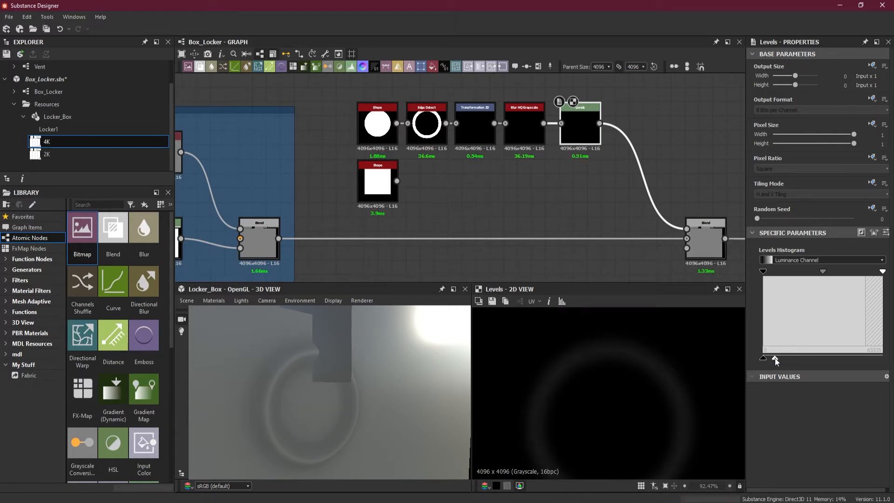
pyautogui.moveTo(405, 397); pyautogui.dragTo(402, 378)
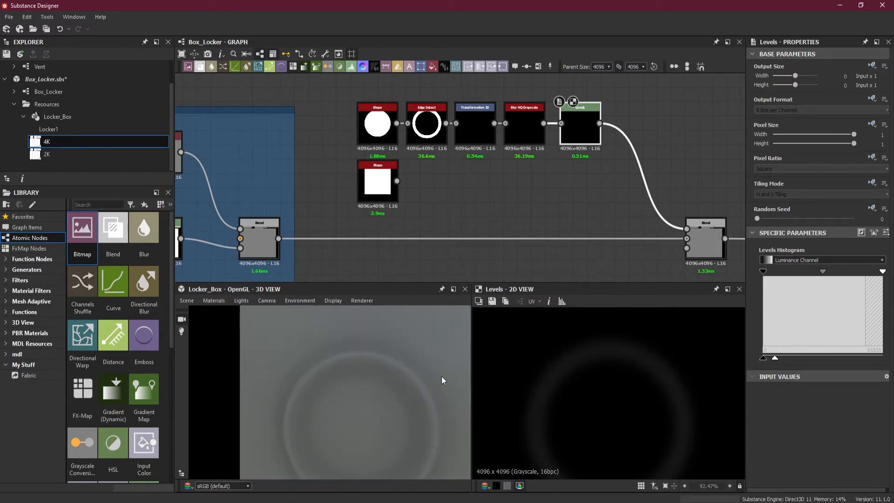
pyautogui.moveTo(369, 382); pyautogui.dragTo(372, 351)
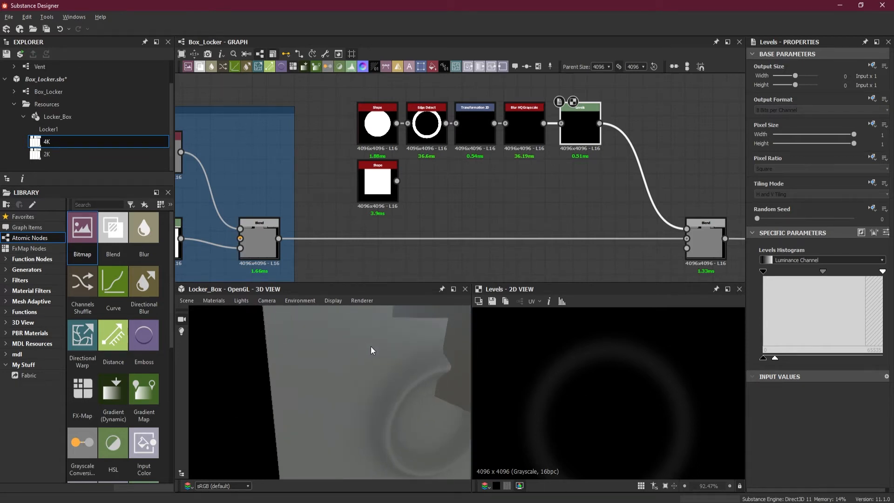
pyautogui.moveTo(775, 358); pyautogui.dragTo(772, 359)
# Raise the Levels node's input black point to almost halfway along the histogram and pull the midtone toward it to round the ring.
pyautogui.moveTo(766, 271); pyautogui.dragTo(810, 274)
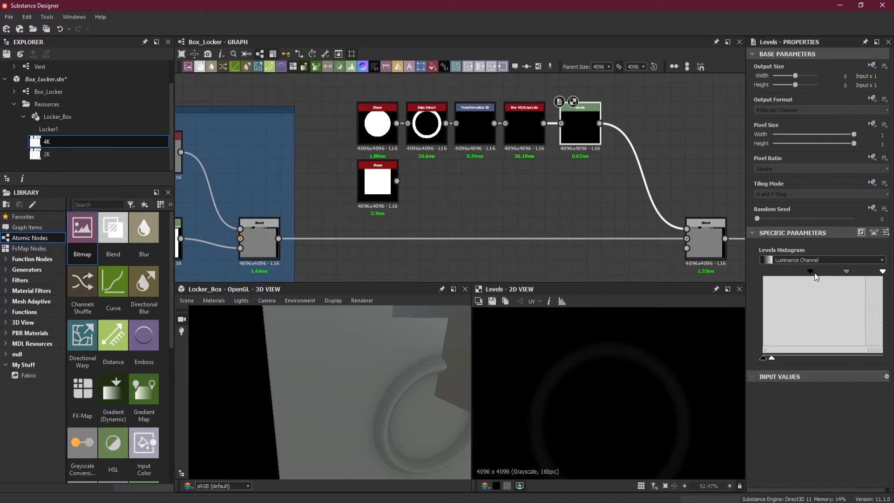
pyautogui.moveTo(846, 272); pyautogui.dragTo(832, 272)
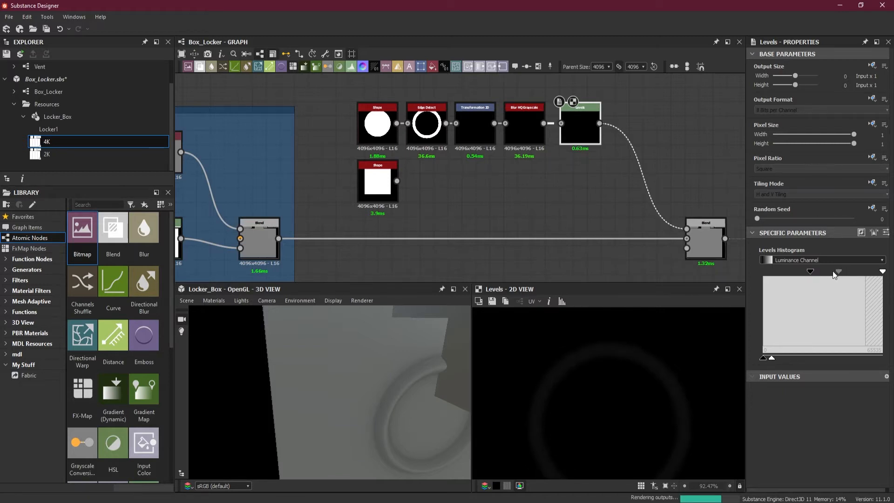
pyautogui.moveTo(833, 272); pyautogui.dragTo(830, 271)
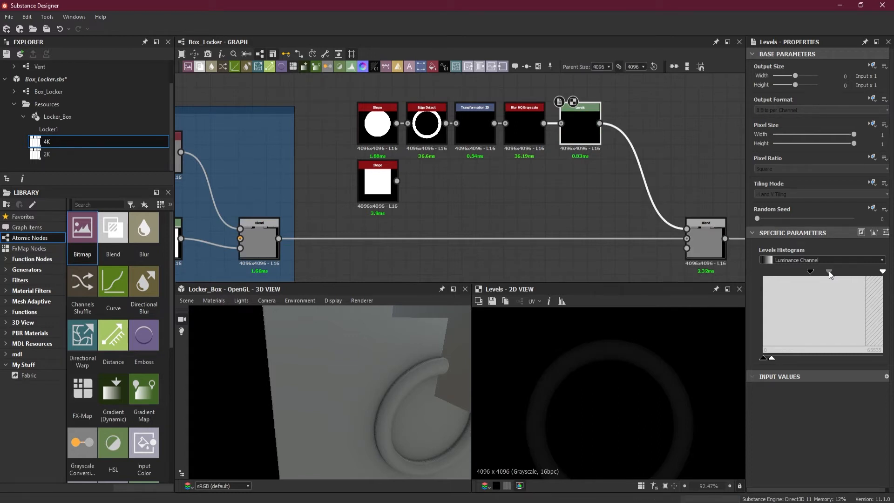
pyautogui.moveTo(811, 271)
pyautogui.mouseDown()
pyautogui.moveTo(825, 275)
pyautogui.moveTo(790, 274)
pyautogui.moveTo(808, 276)
pyautogui.mouseUp()
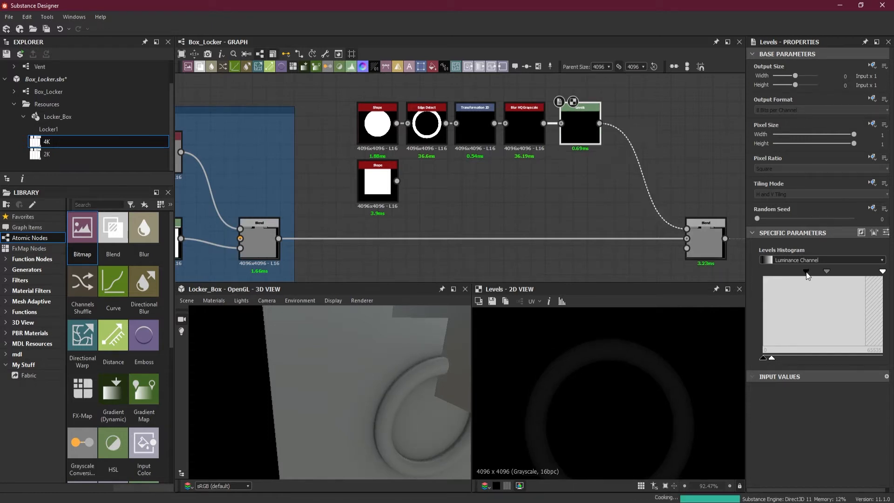
pyautogui.moveTo(883, 271)
pyautogui.mouseDown()
pyautogui.moveTo(860, 275)
pyautogui.moveTo(890, 275)
pyautogui.mouseUp()
pyautogui.moveTo(806, 272); pyautogui.dragTo(811, 272)
pyautogui.moveTo(822, 276); pyautogui.dragTo(821, 276)
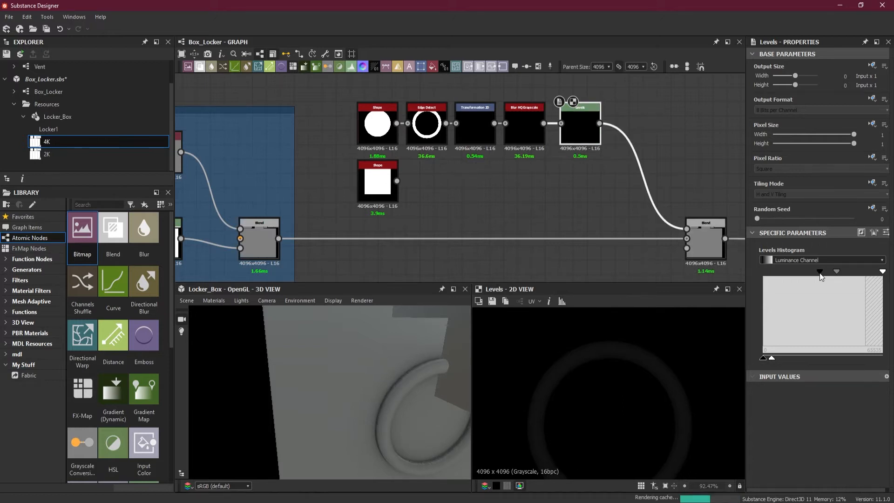
# Insert a second Blur HQ Grayscale node between Levels and the Blend node, and place it at the end of the ring's row.
pyautogui.moveTo(411, 366); pyautogui.dragTo(386, 350)
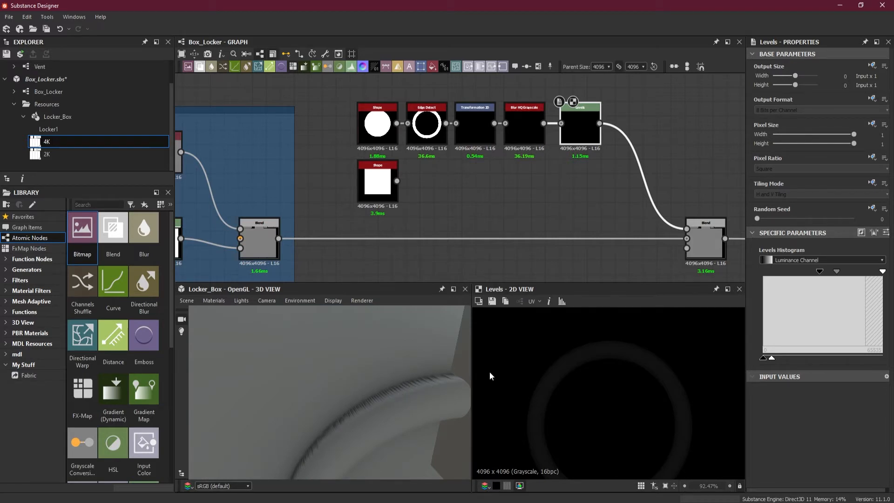
pyautogui.rightClick(632, 161)
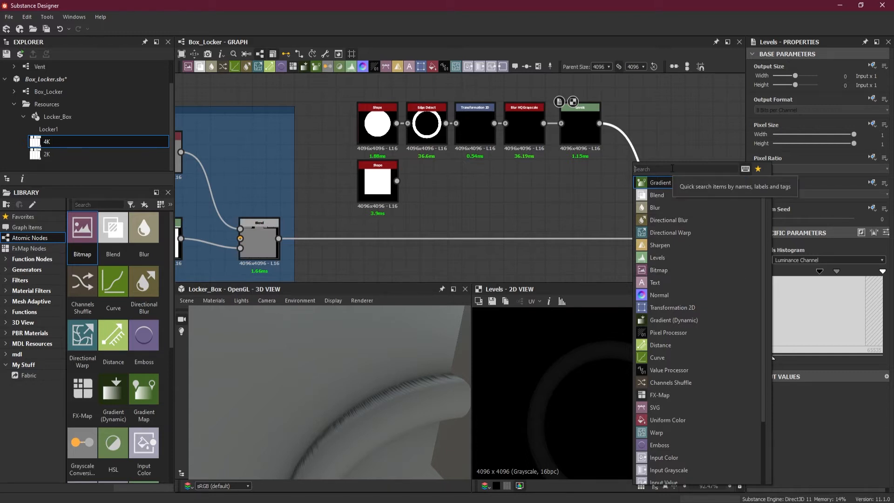
pyautogui.write('blu')
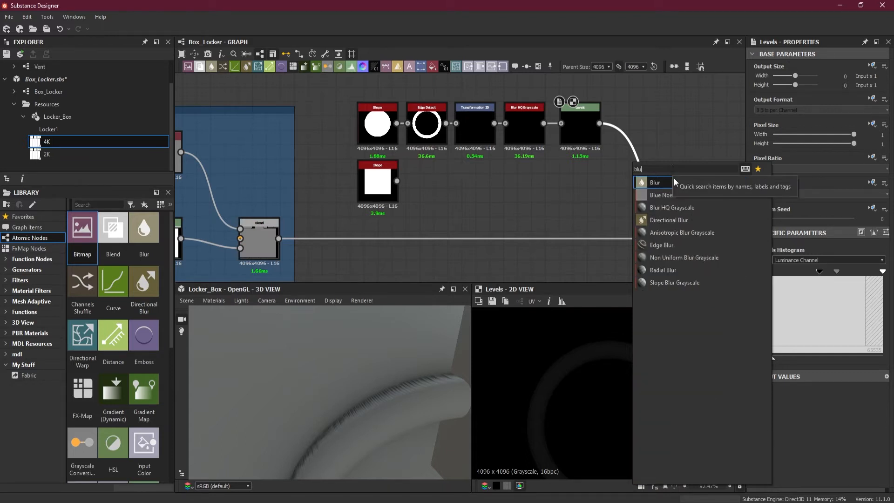
pyautogui.click(676, 207)
pyautogui.moveTo(677, 205); pyautogui.dragTo(638, 132)
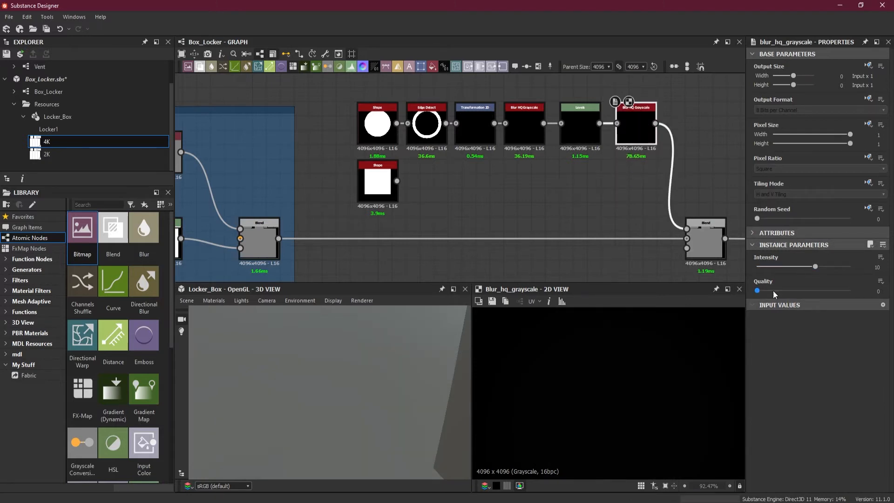
# Set the second Blur HQ Grayscale to quality 1 and intensity 0.1 to smooth the ring's jagged edges.
pyautogui.moveTo(759, 291); pyautogui.dragTo(843, 294)
pyautogui.moveTo(765, 267)
pyautogui.mouseDown()
pyautogui.moveTo(785, 267)
pyautogui.moveTo(759, 267)
pyautogui.mouseUp()
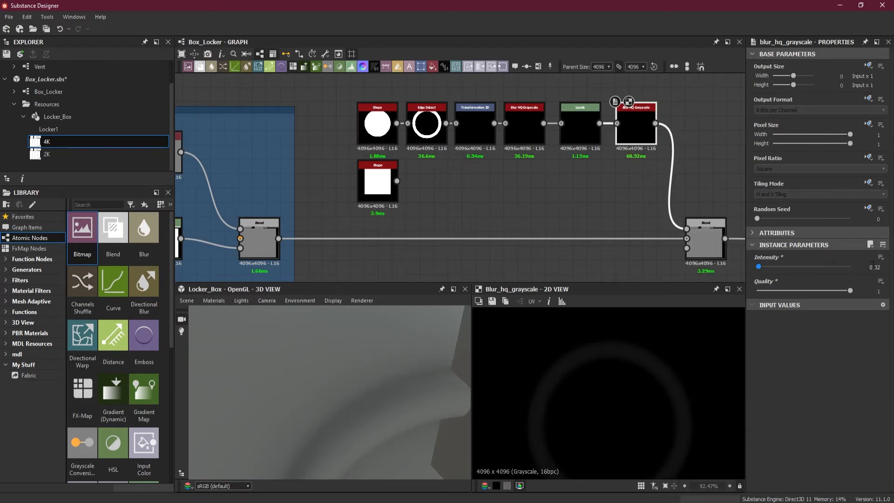
pyautogui.write('1')
pyautogui.press('Return')
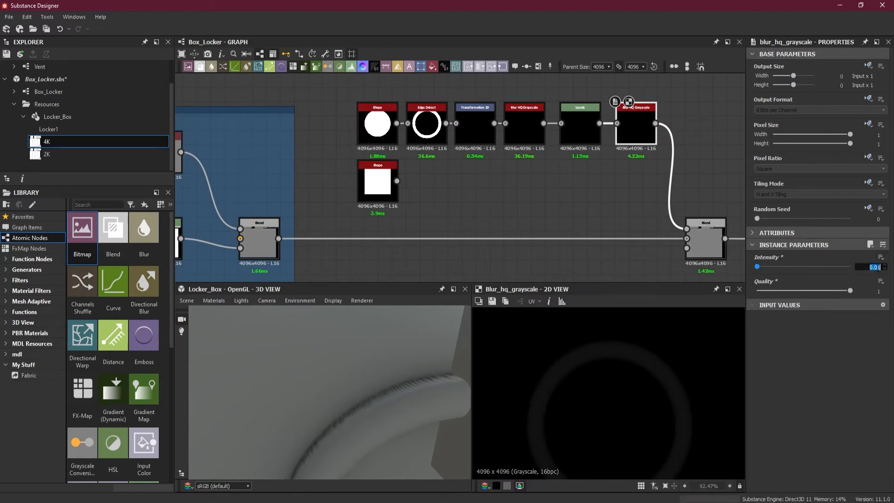
pyautogui.write('0.1')
pyautogui.press('Return')
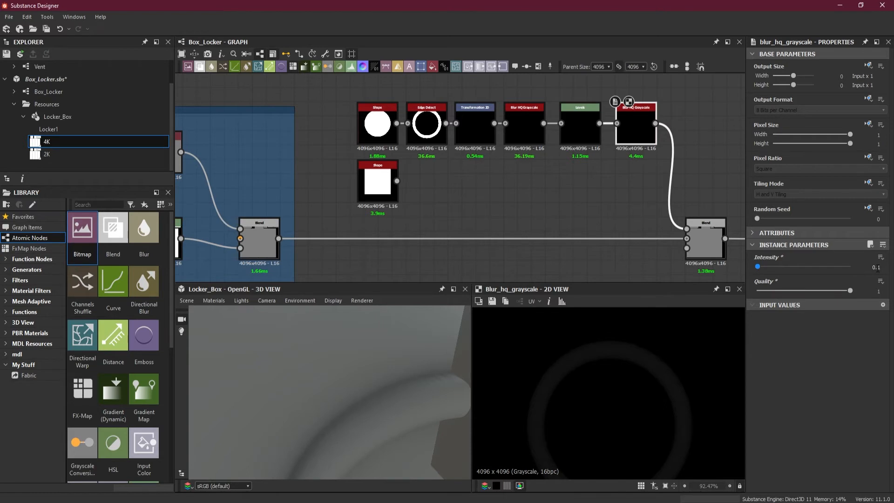
# Shift the ring's node row slightly and move the main Blend node farther along its link to make room for another node.
pyautogui.moveTo(385, 439); pyautogui.dragTo(354, 343)
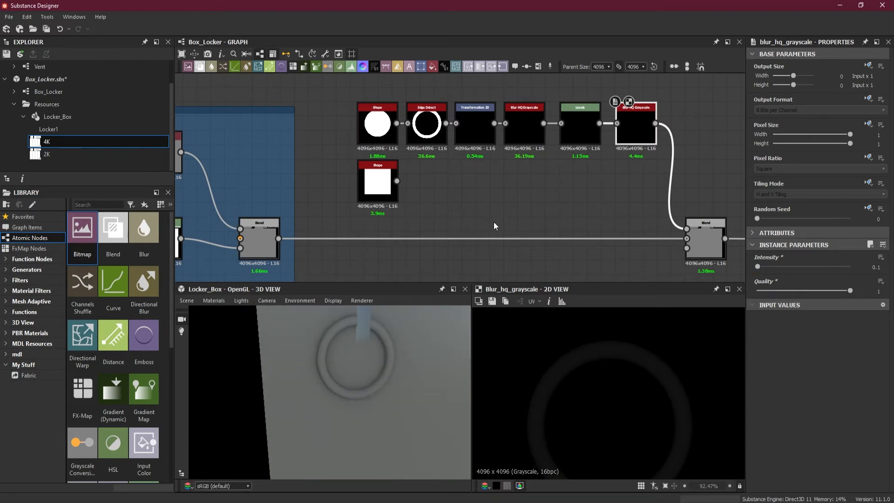
pyautogui.scroll(-2, 523, 177)
pyautogui.moveTo(396, 107); pyautogui.dragTo(520, 131)
pyautogui.moveTo(604, 133)
pyautogui.mouseDown()
pyautogui.moveTo(582, 127)
pyautogui.moveTo(593, 116)
pyautogui.moveTo(596, 124)
pyautogui.mouseUp()
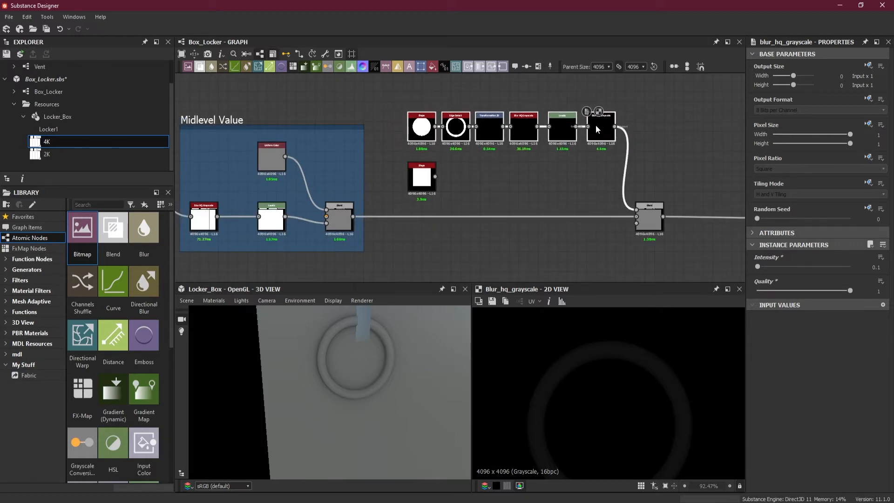
pyautogui.moveTo(662, 215); pyautogui.dragTo(710, 219)
# Add a new Blend node with the ring's chain as foreground and feed its output into the main Blend's foreground.
pyautogui.moveTo(654, 137); pyautogui.dragTo(633, 157)
pyautogui.press('space')
pyautogui.click(648, 212)
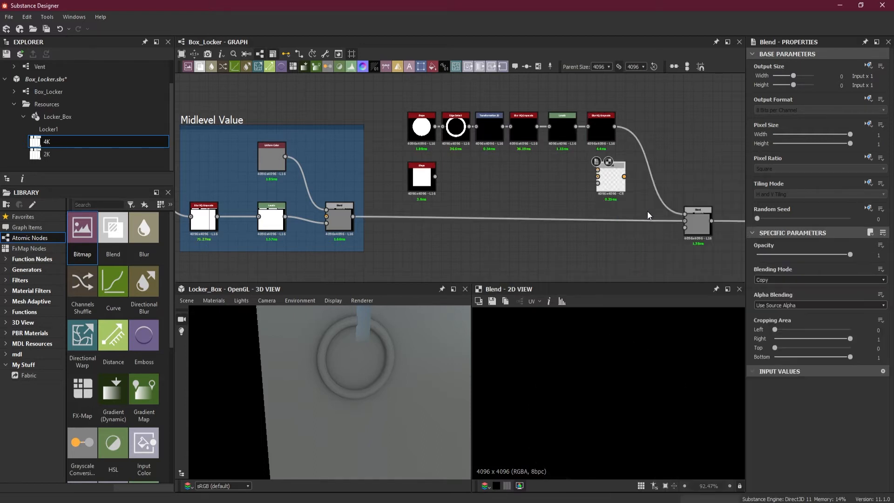
pyautogui.moveTo(685, 215); pyautogui.dragTo(646, 176)
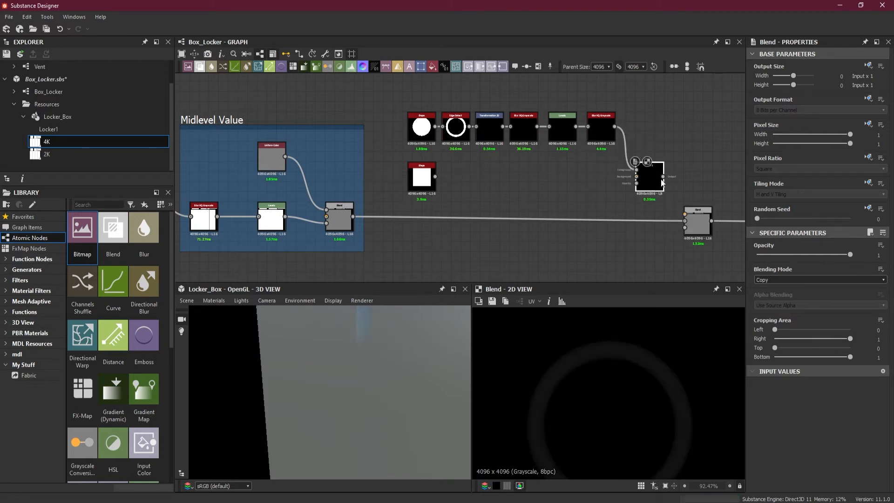
pyautogui.moveTo(684, 212); pyautogui.dragTo(684, 214)
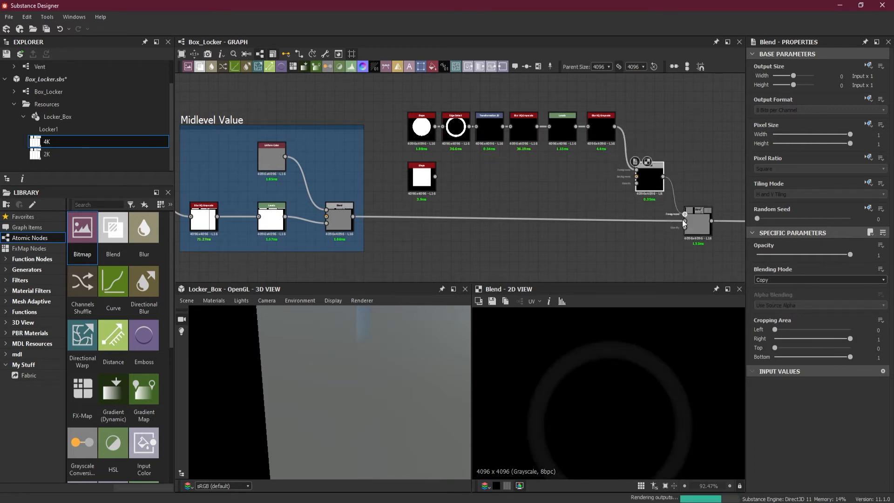
# Connect the square Shape to the new Blend's background and set its blending mode to Add (Linear Dodge).
pyautogui.moveTo(467, 177); pyautogui.dragTo(646, 178)
pyautogui.scroll(5, 648, 177)
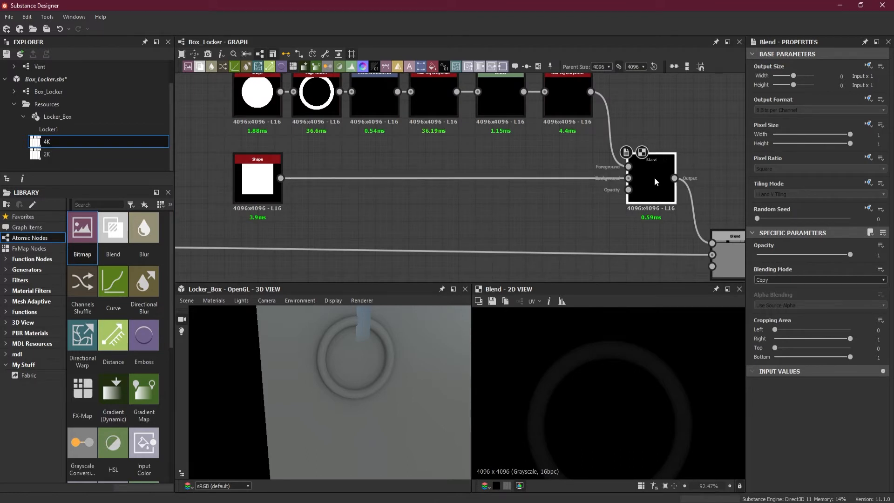
pyautogui.click(791, 278)
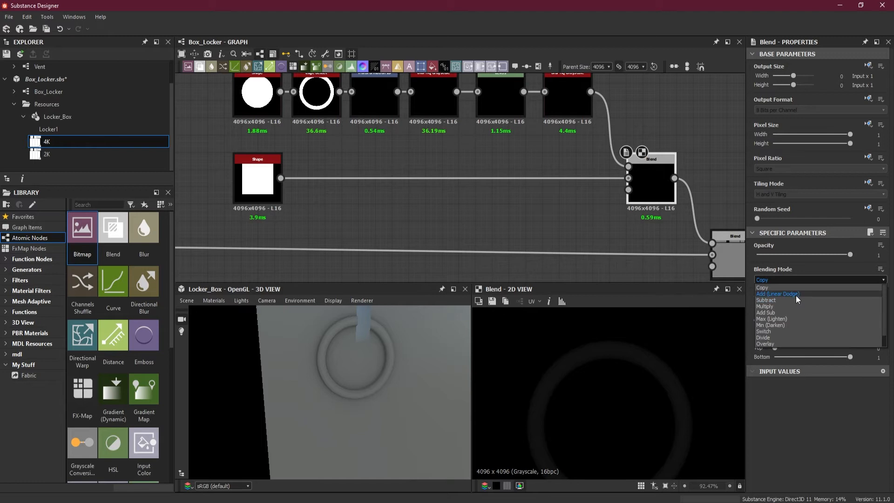
pyautogui.press('Escape')
pyautogui.press('Down')
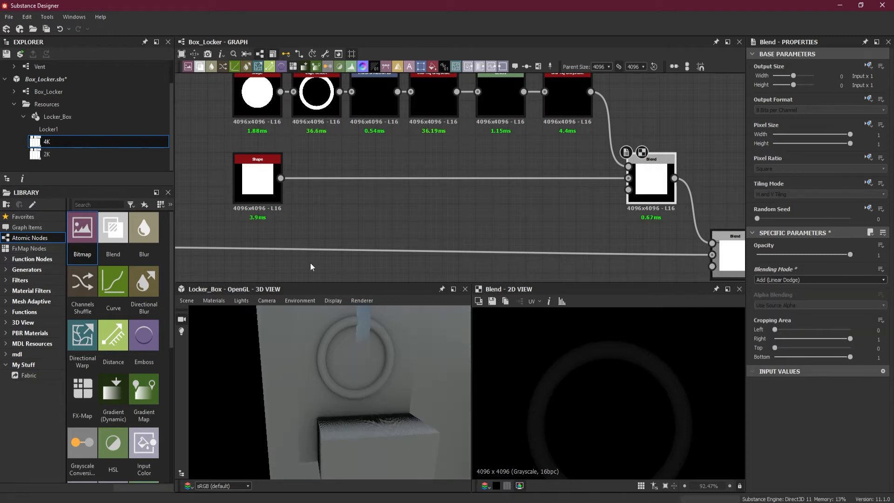
# Examine where the square lands on the locker in the 3D view and in the outputs of both Blend nodes.
pyautogui.click(261, 185)
pyautogui.scroll(-5, 345, 404)
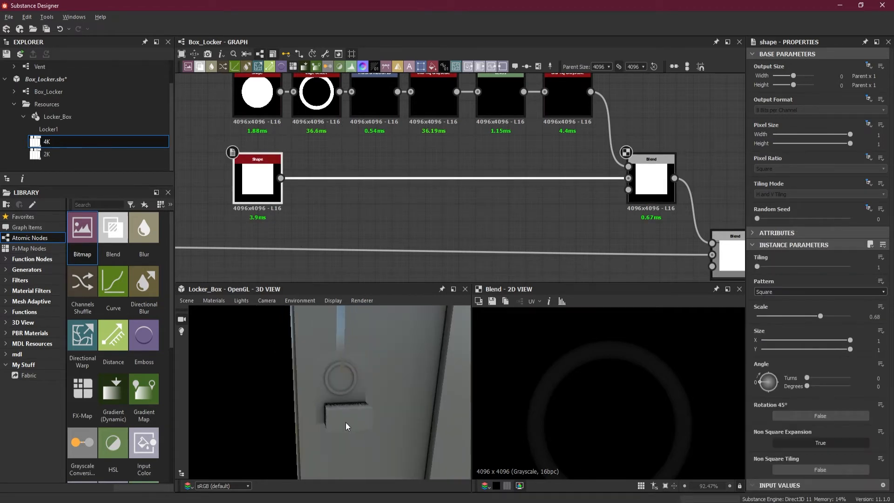
pyautogui.scroll(5, 307, 394)
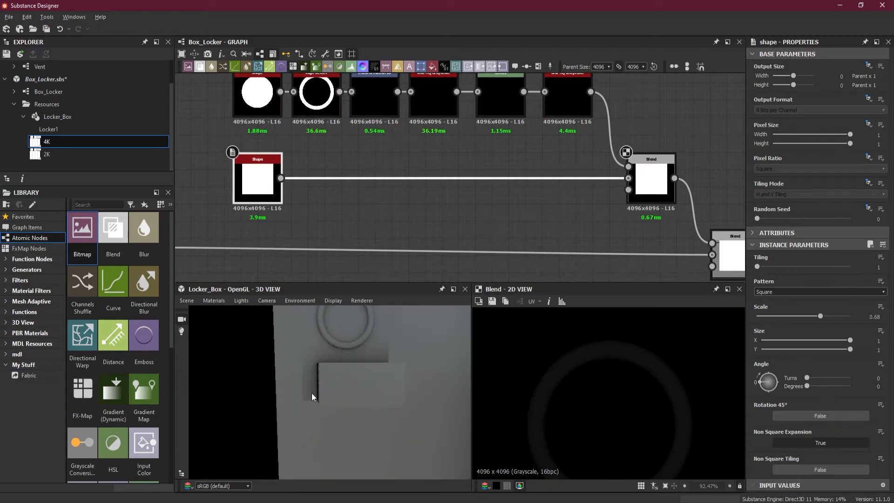
pyautogui.moveTo(312, 393); pyautogui.dragTo(337, 383)
pyautogui.scroll(-8, 531, 386)
pyautogui.moveTo(555, 410); pyautogui.dragTo(669, 321, button='middle')
pyautogui.scroll(-5, 641, 351)
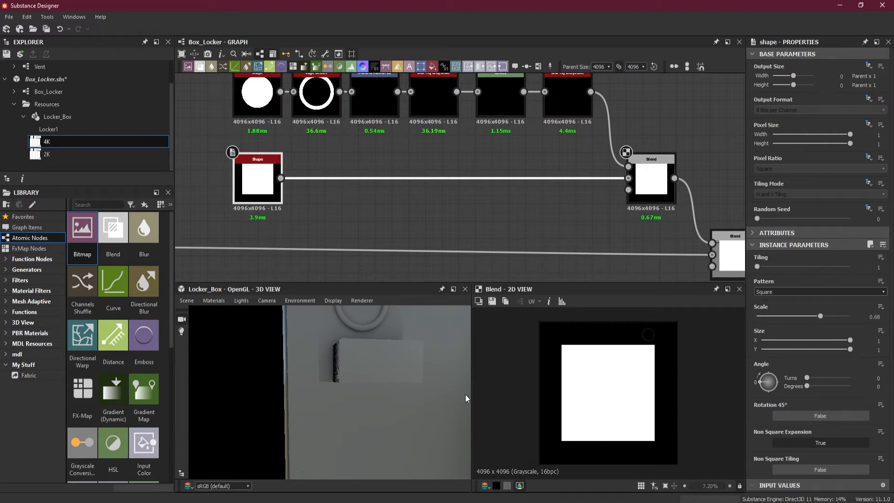
pyautogui.moveTo(451, 364); pyautogui.dragTo(377, 393)
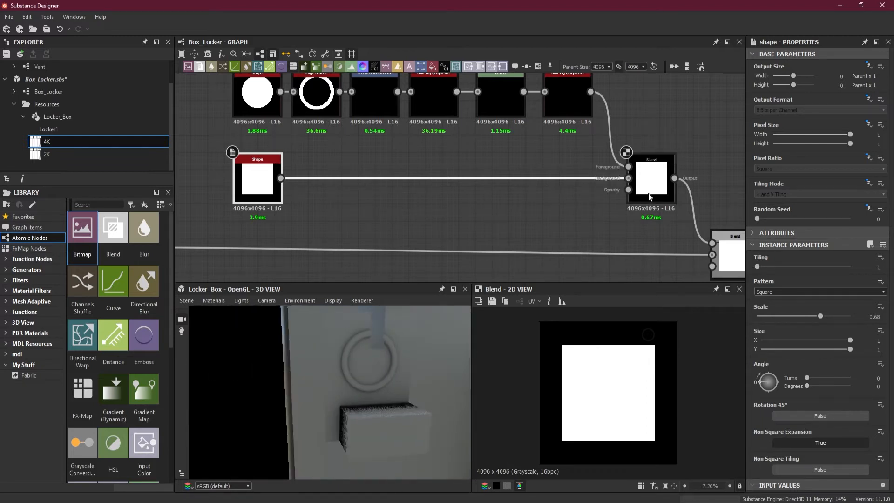
pyautogui.click(736, 262)
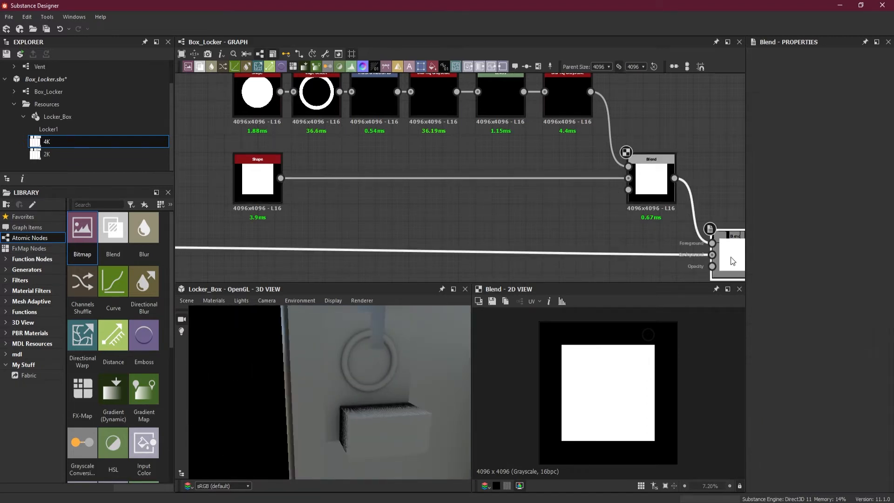
pyautogui.moveTo(399, 368); pyautogui.dragTo(357, 344)
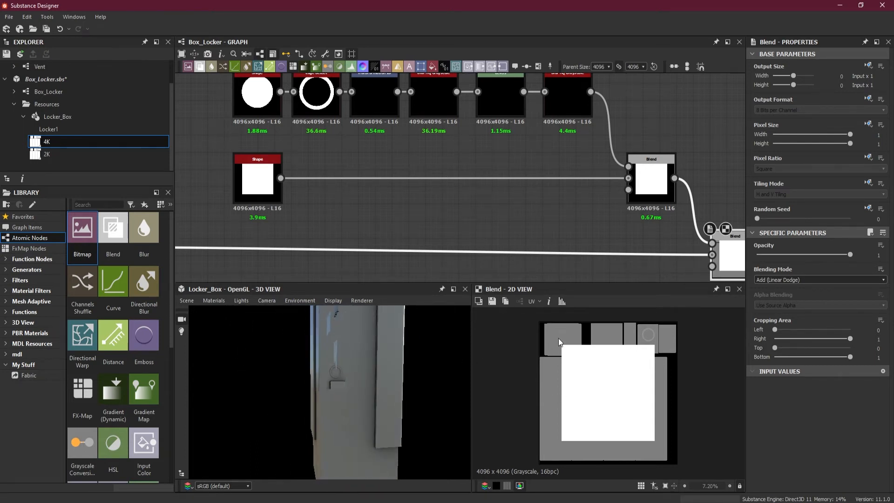
# Insert a Transformation 2D node on the link between the square Shape and the Blend, placing it close to the Shape.
pyautogui.moveTo(320, 391); pyautogui.dragTo(345, 357)
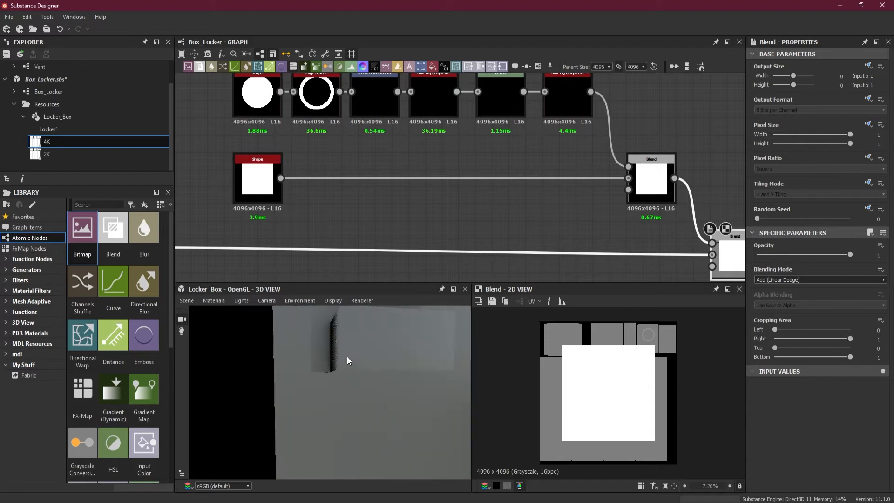
pyautogui.click(385, 178)
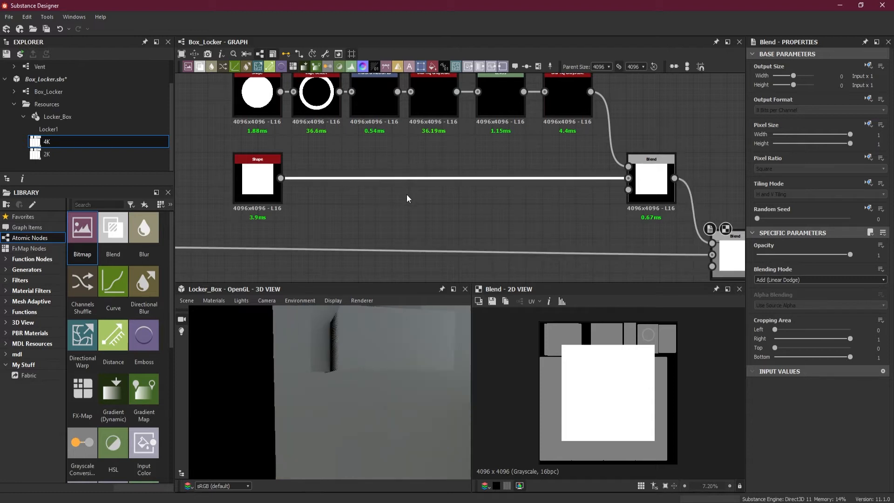
pyautogui.press('space')
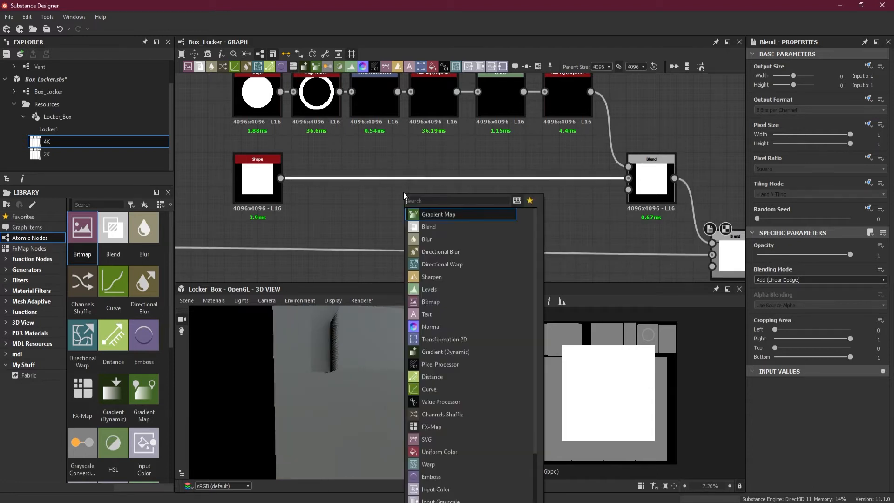
pyautogui.click(462, 340)
pyautogui.moveTo(451, 189); pyautogui.dragTo(373, 188)
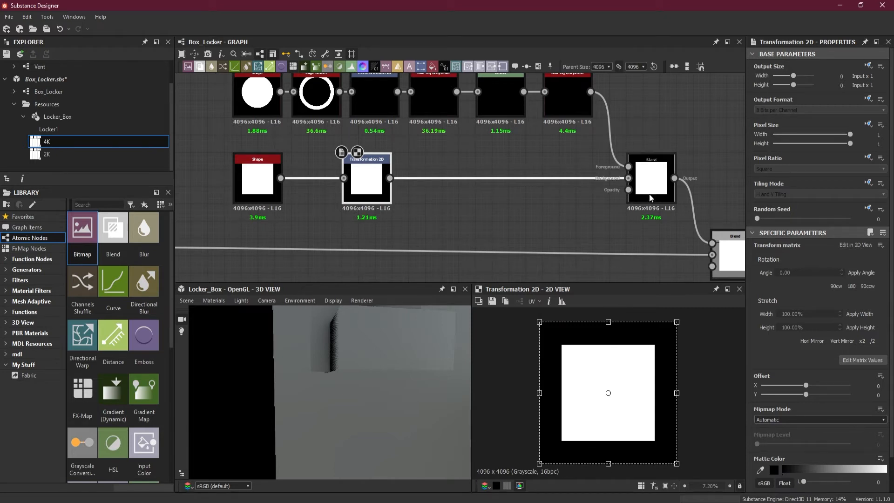
# With the Blend output previewed, scale the square down to about a quarter size in the upper-right corner of the texture.
pyautogui.click(653, 183)
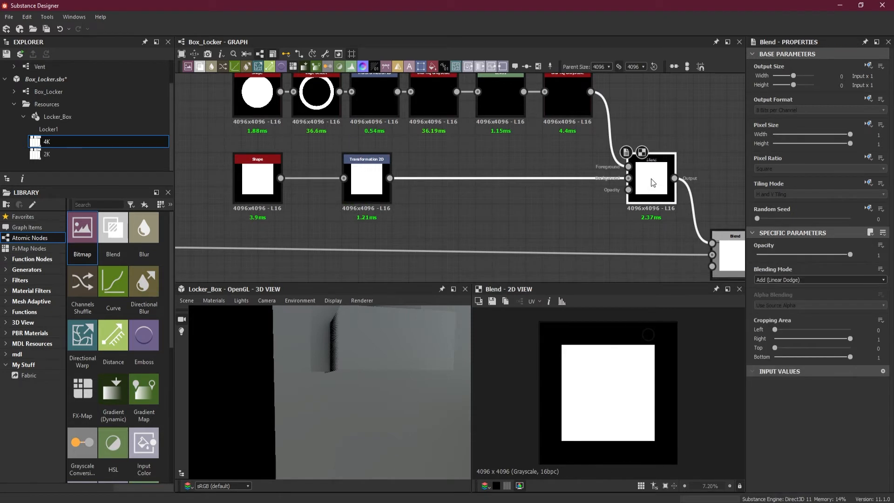
pyautogui.click(371, 185)
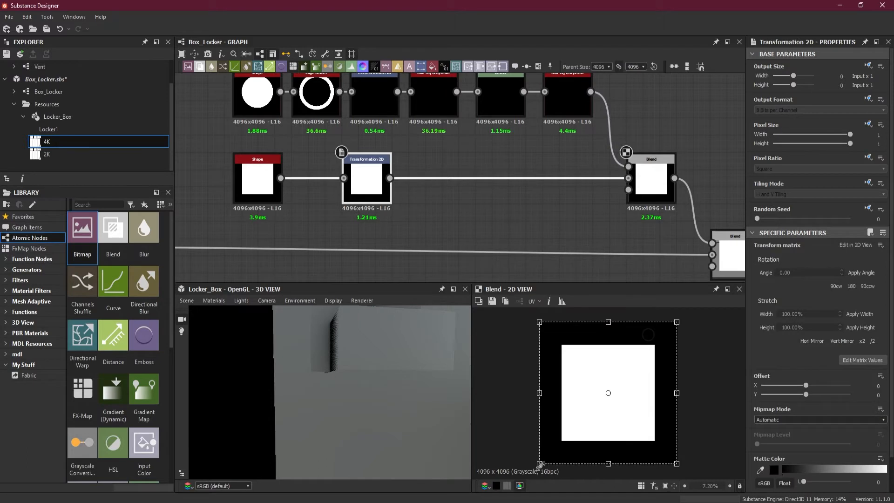
pyautogui.moveTo(539, 463); pyautogui.dragTo(645, 356)
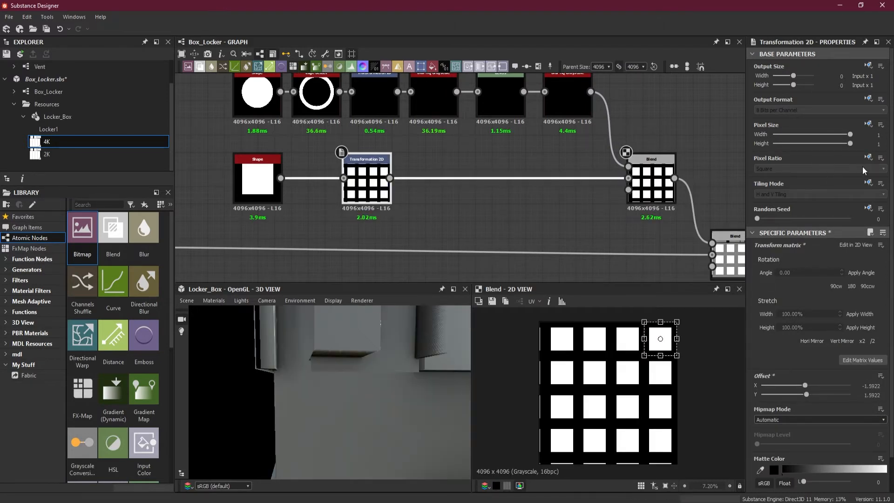
# Override the Transformation 2D node's inherited tiling mode and set it to No Tiling.
pyautogui.click(869, 183)
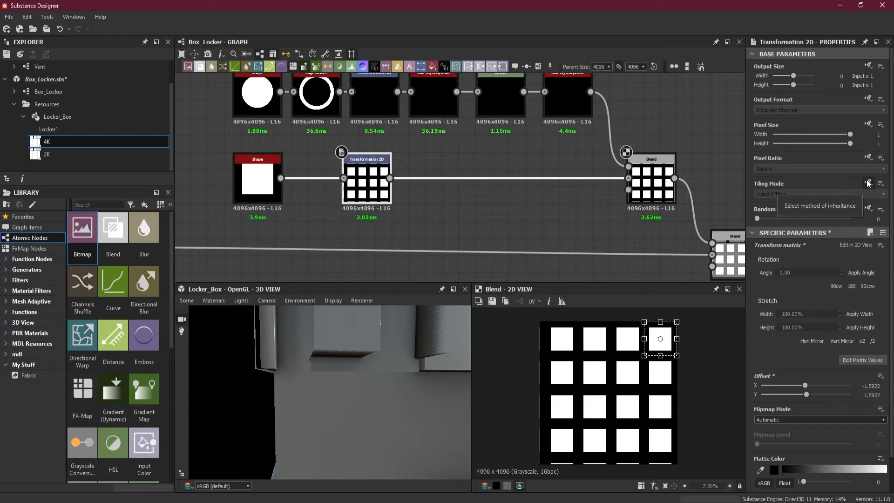
pyautogui.click(841, 217)
pyautogui.click(820, 194)
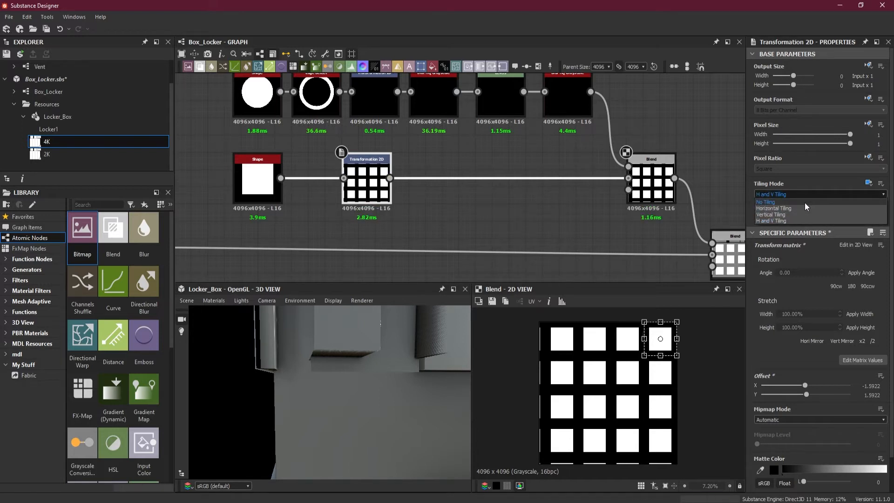
pyautogui.click(792, 203)
# Move the square to just below the faint ring and shrink it to roughly the ring's width.
pyautogui.scroll(4, 650, 339)
pyautogui.moveTo(682, 334); pyautogui.dragTo(651, 371, button='middle')
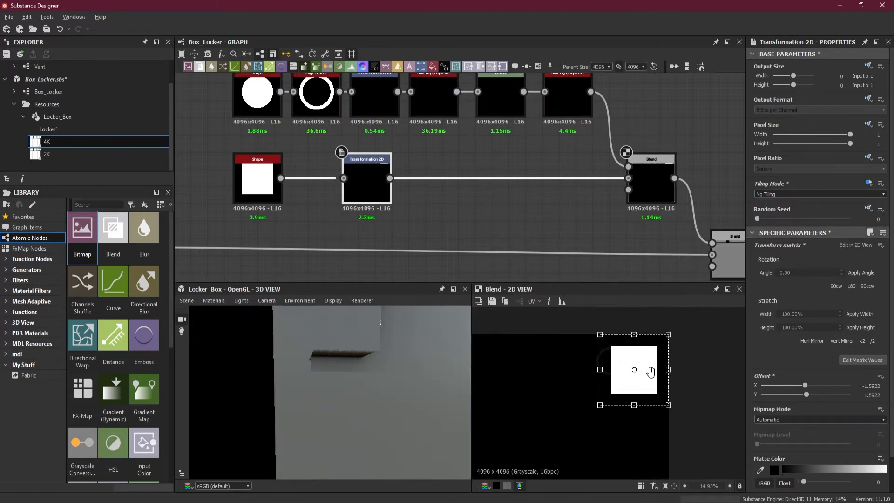
pyautogui.scroll(2, 651, 371)
pyautogui.moveTo(642, 368); pyautogui.dragTo(618, 398)
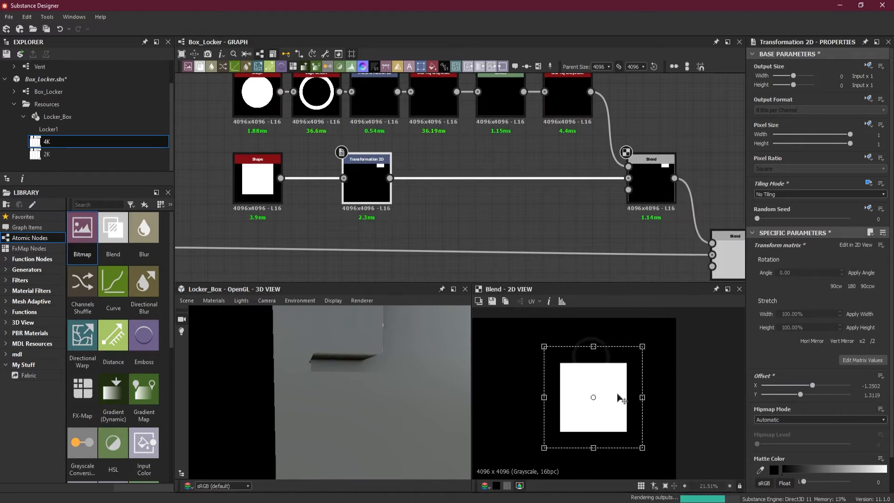
pyautogui.scroll(3, 615, 405)
pyautogui.scroll(-1, 639, 412)
pyautogui.moveTo(664, 468); pyautogui.dragTo(606, 377)
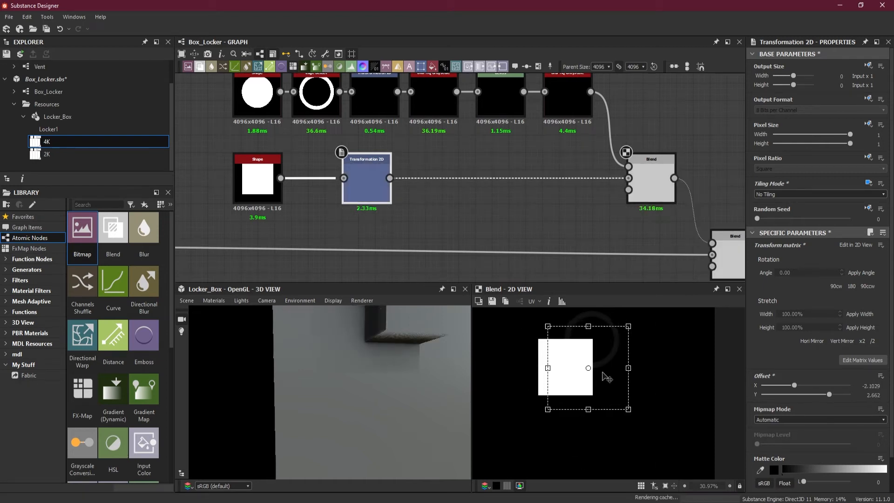
# Enlarge the square slightly, re-centre it under the ring at an offset of about -1.86, 2.25, and check the padlock form in 3D.
pyautogui.scroll(1, 593, 369)
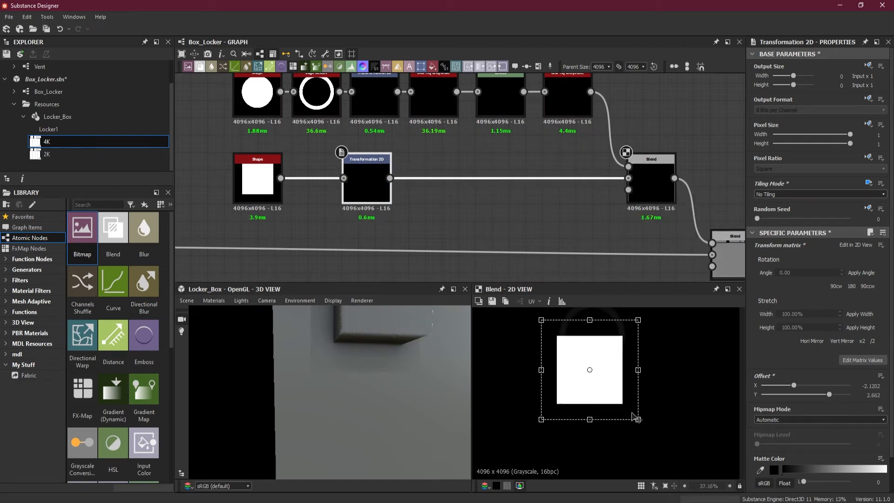
pyautogui.moveTo(638, 420); pyautogui.dragTo(653, 434)
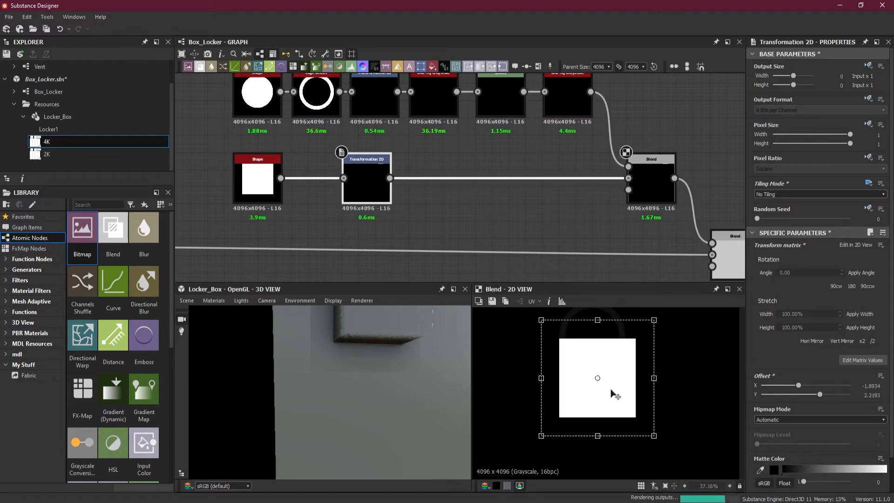
pyautogui.moveTo(609, 381); pyautogui.dragTo(605, 378)
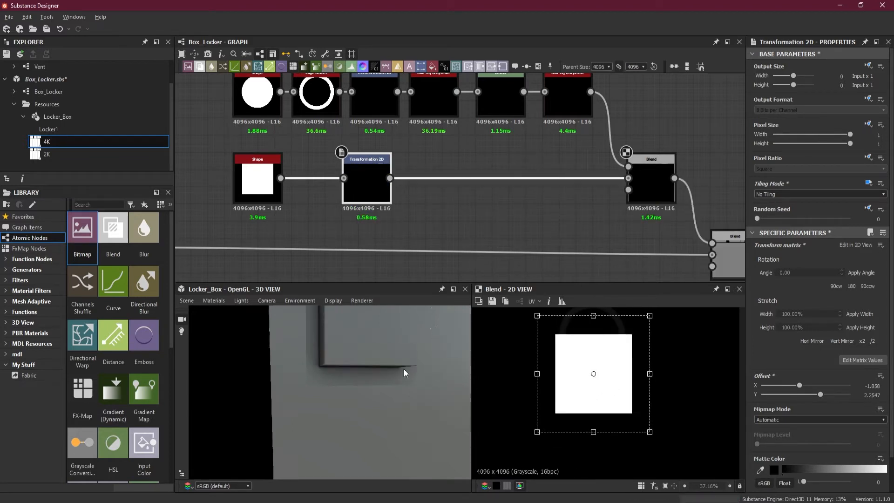
pyautogui.moveTo(404, 373); pyautogui.dragTo(364, 362)
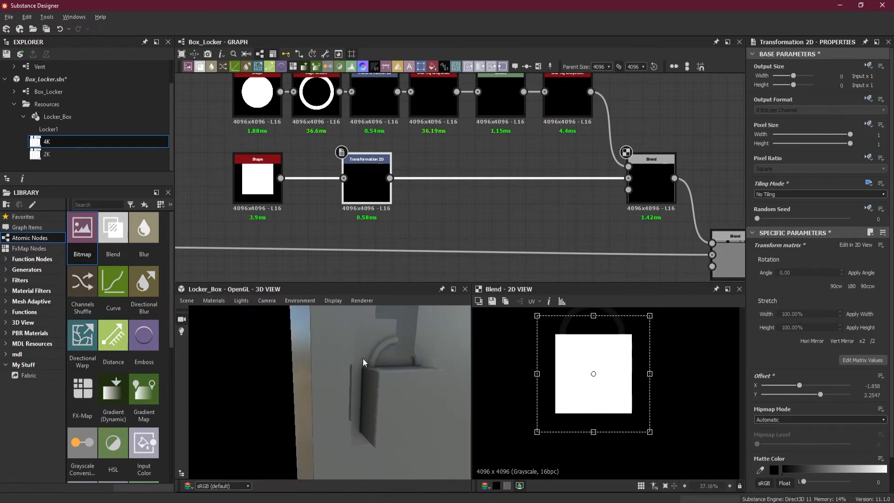
pyautogui.moveTo(416, 344); pyautogui.dragTo(422, 364)
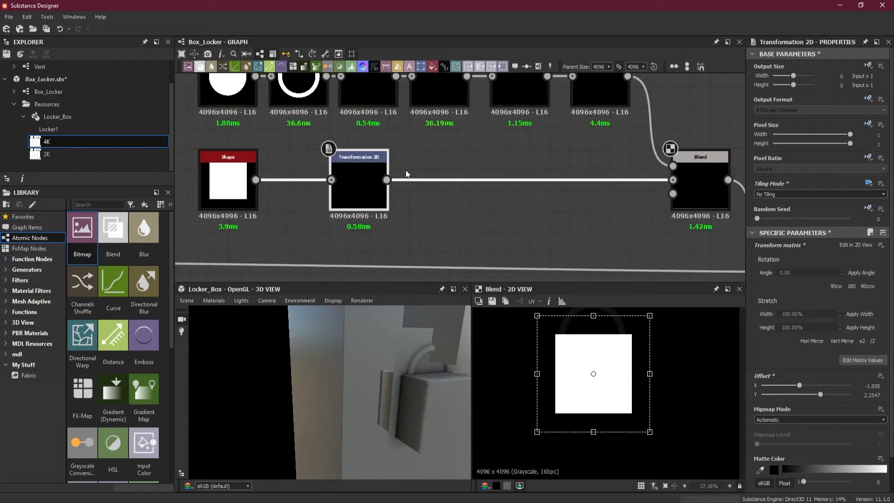
# Insert a Blur HQ Grayscale node between the square's Transformation 2D and the Blend, placed beside the Transformation 2D.
pyautogui.moveTo(452, 172); pyautogui.dragTo(449, 193, button='middle')
pyautogui.click(419, 187)
pyautogui.click(429, 200)
pyautogui.press('space')
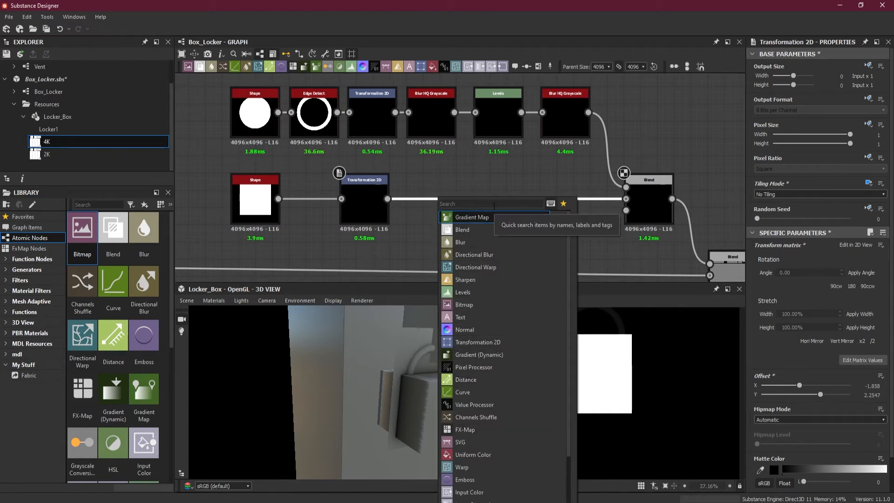
pyautogui.write('blur')
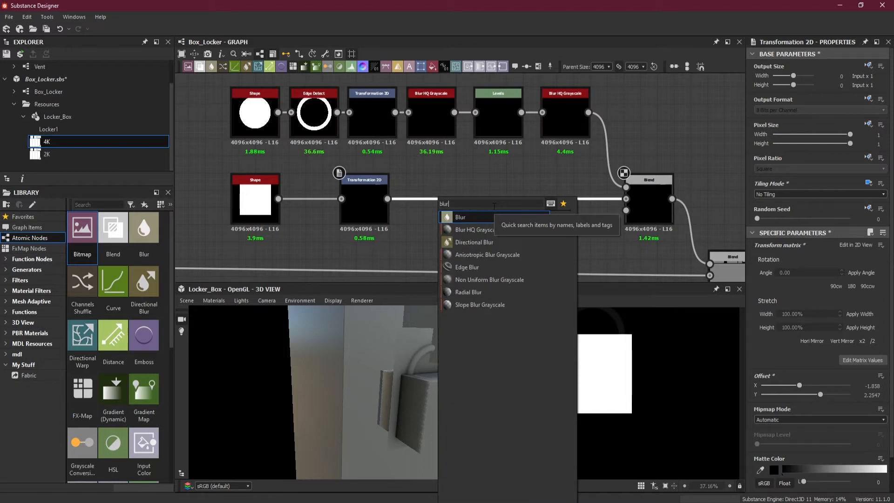
pyautogui.click(489, 229)
pyautogui.moveTo(518, 211); pyautogui.dragTo(442, 208)
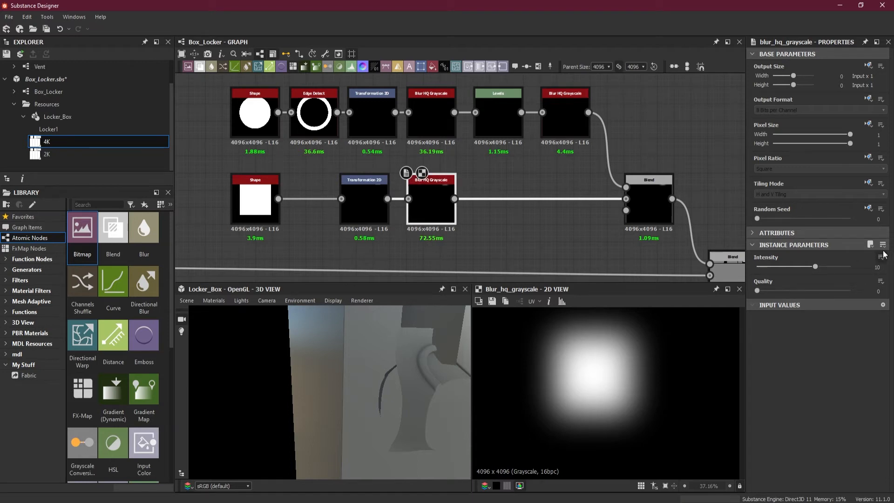
# Set the square's Blur HQ Grayscale quality to 1 and intensity to 2.31.
pyautogui.click(849, 291)
pyautogui.moveTo(816, 267); pyautogui.dragTo(770, 267)
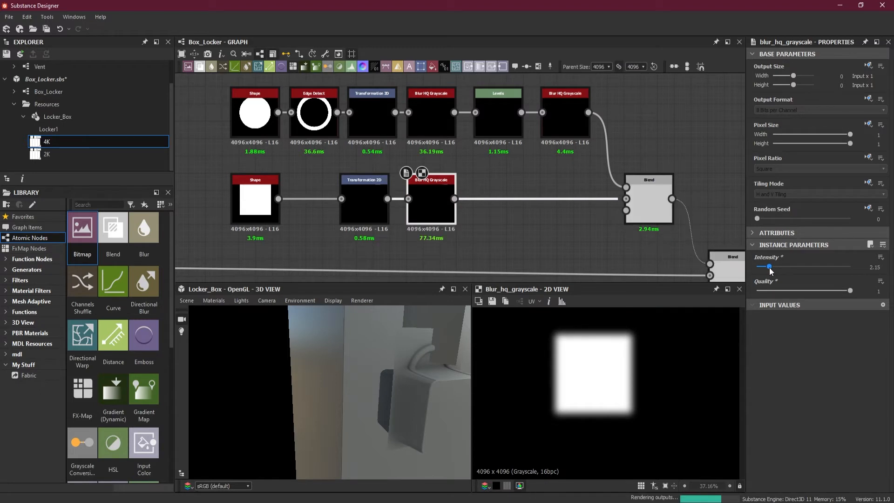
pyautogui.moveTo(769, 267); pyautogui.dragTo(770, 268)
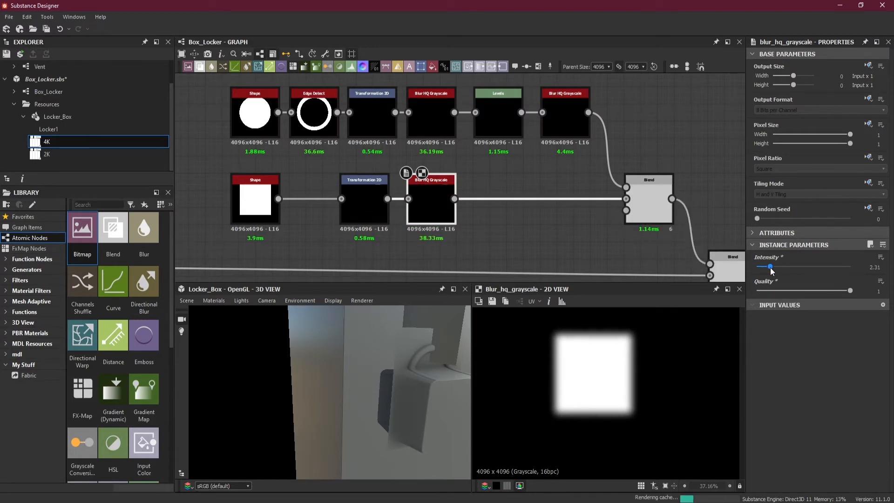
# Shift the square's transform and blur nodes closer to the Shape and insert a Trapezoid Transform Grayscale node after the blur.
pyautogui.moveTo(426, 248); pyautogui.dragTo(370, 209)
pyautogui.click(395, 239)
pyautogui.moveTo(429, 181); pyautogui.dragTo(445, 215)
pyautogui.press('space')
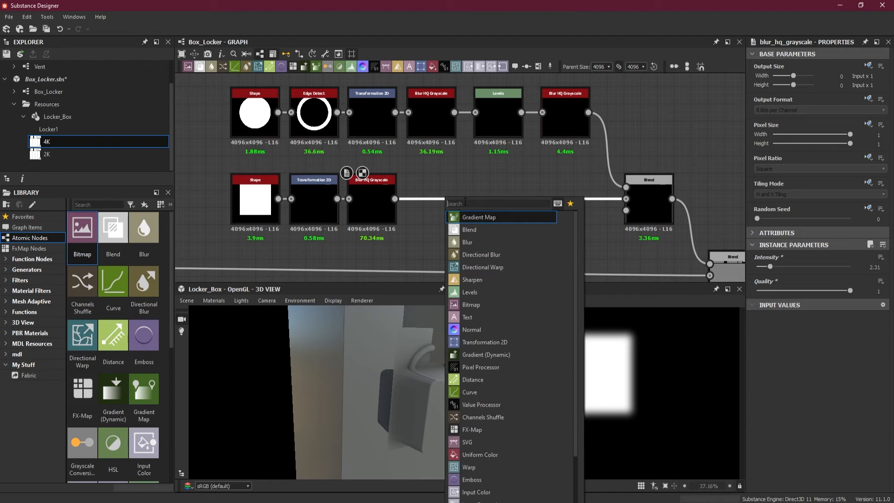
pyautogui.write('tr')
pyautogui.click(500, 230)
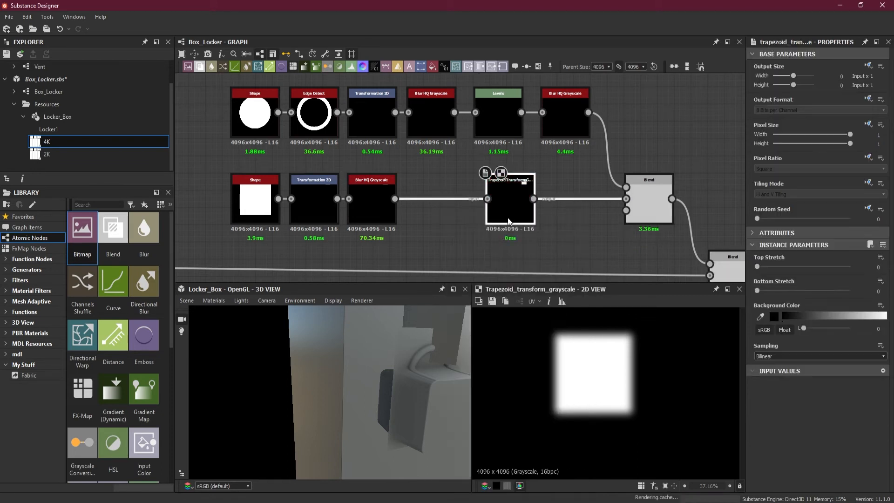
pyautogui.moveTo(508, 210); pyautogui.dragTo(437, 210)
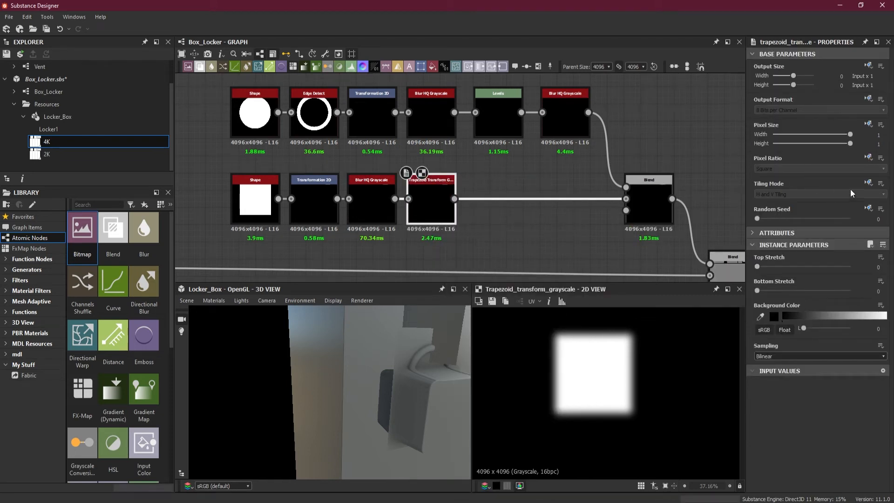
# Set the trapezoid node to No Tiling, try a bottom stretch of 0.43 and a top stretch, and undo both stretches.
pyautogui.click(861, 220)
pyautogui.click(805, 196)
pyautogui.click(802, 205)
pyautogui.moveTo(758, 291); pyautogui.dragTo(797, 291)
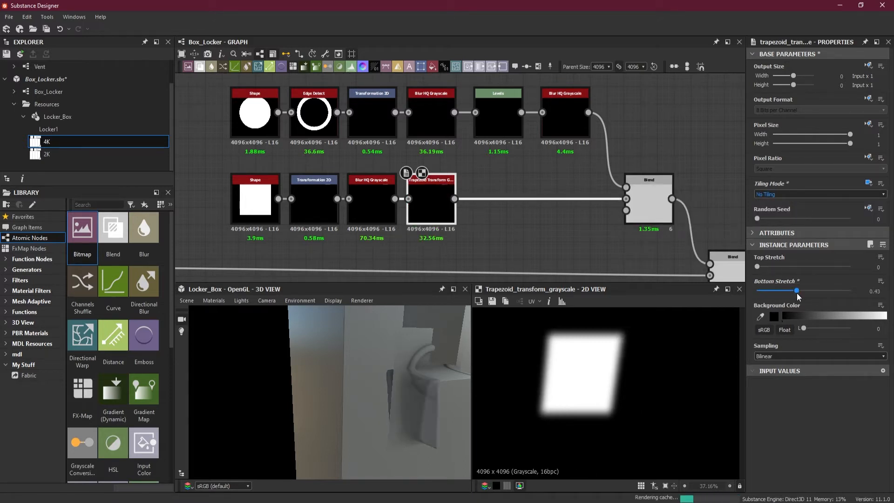
pyautogui.hotkey('ctrl', 'z')
pyautogui.moveTo(757, 267); pyautogui.dragTo(793, 268)
pyautogui.hotkey('ctrl', 'z')
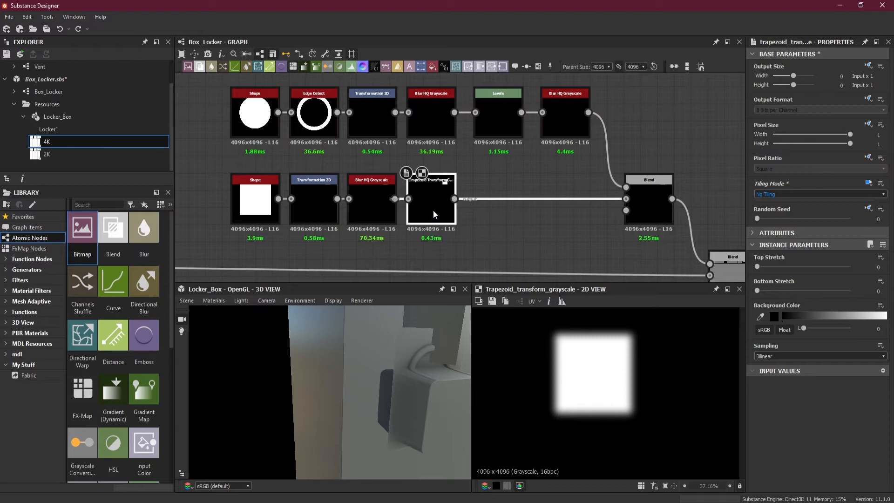
# Delete the trapezoid node after the blur and move the square's blur and Transformation 2D nodes away from the Shape.
pyautogui.press('Delete')
pyautogui.moveTo(364, 205); pyautogui.dragTo(422, 204)
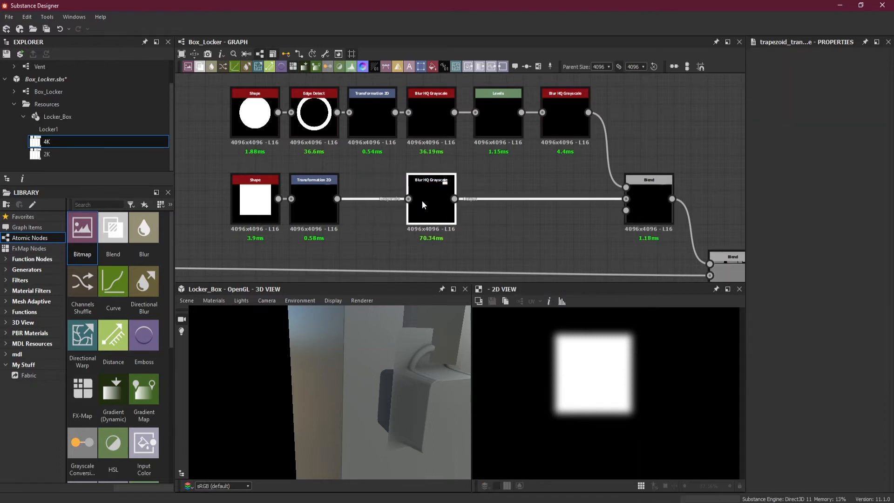
pyautogui.moveTo(322, 202); pyautogui.dragTo(379, 201)
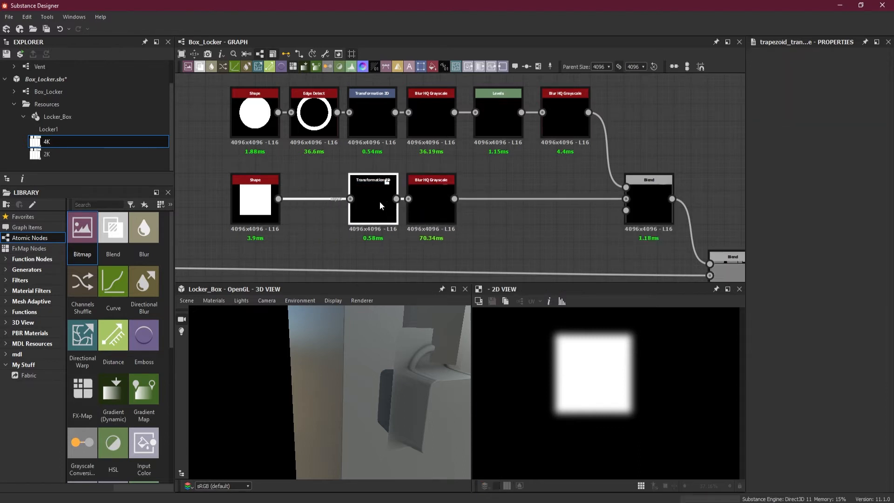
# Insert a Trapezoid Transform Grayscale node between the square Shape and its Transformation 2D, and set its tiling mode to No Tiling.
pyautogui.click(324, 218)
pyautogui.press('space')
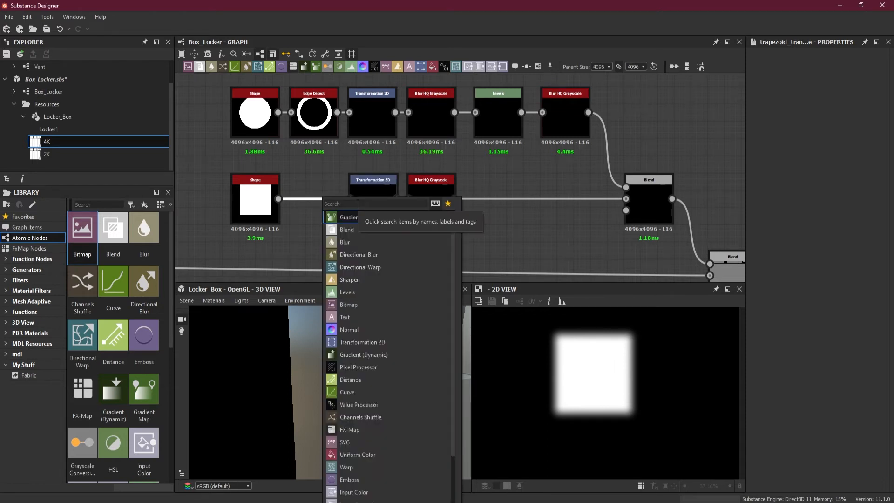
pyautogui.write('tr')
pyautogui.click(377, 231)
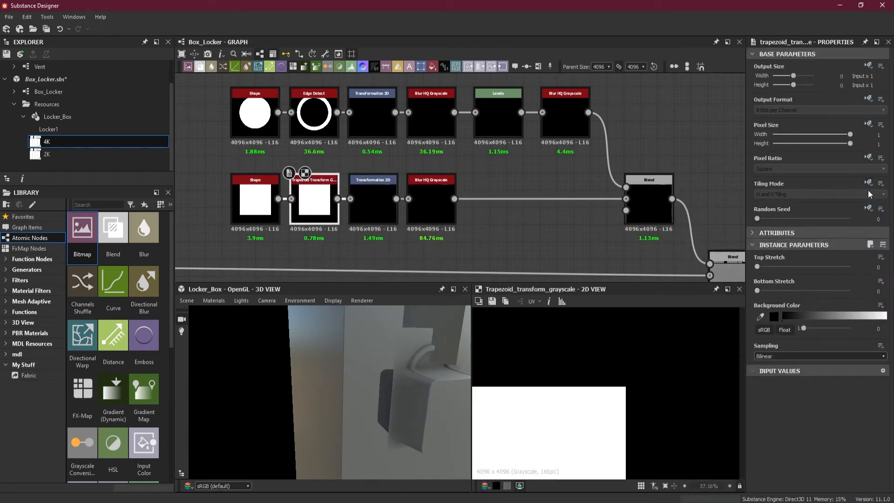
pyautogui.click(867, 219)
pyautogui.click(808, 195)
pyautogui.click(802, 205)
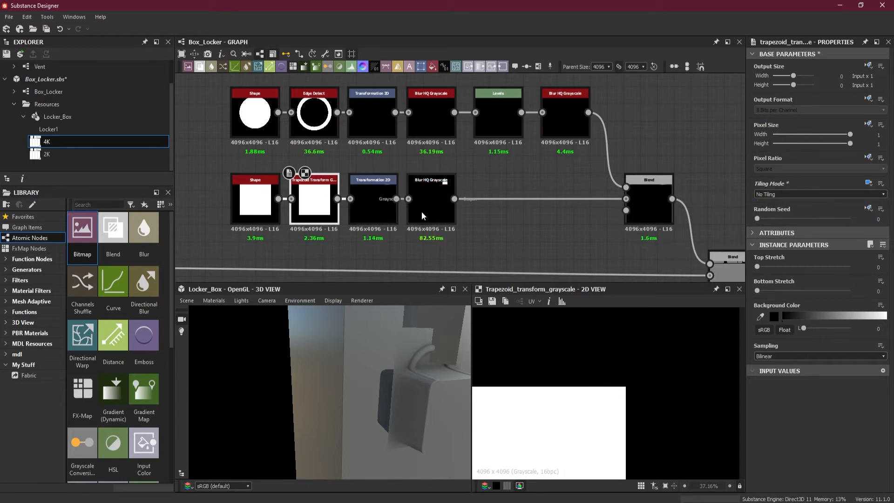
# Set the trapezoid's bottom stretch to 0.24 while previewing the blurred square, and display the Blend output combining it with the ring.
pyautogui.click(432, 216)
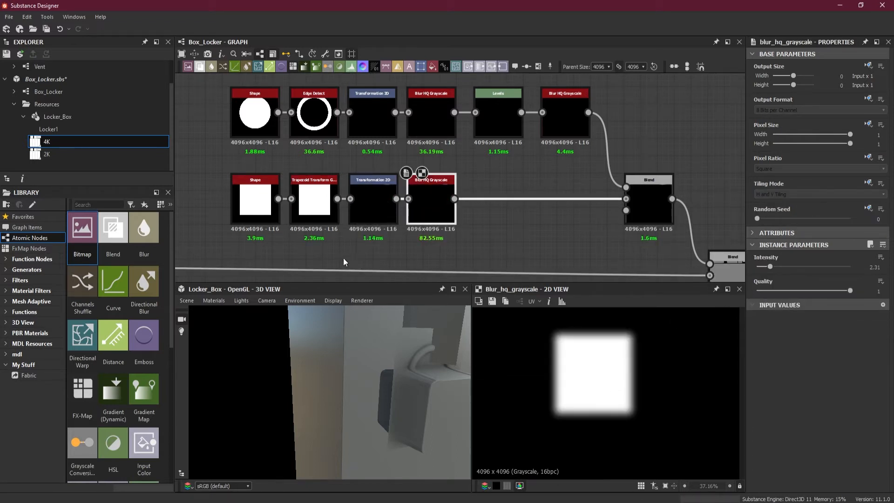
pyautogui.click(309, 203)
pyautogui.moveTo(766, 290)
pyautogui.mouseDown()
pyautogui.moveTo(817, 294)
pyautogui.moveTo(781, 295)
pyautogui.mouseUp()
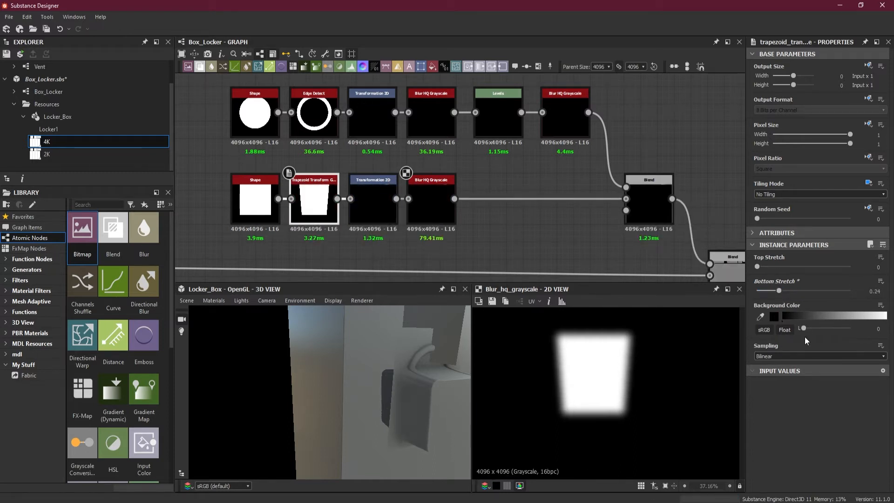
pyautogui.scroll(-1, 616, 364)
pyautogui.moveTo(615, 363); pyautogui.dragTo(611, 398, button='middle')
pyautogui.doubleClick(638, 201)
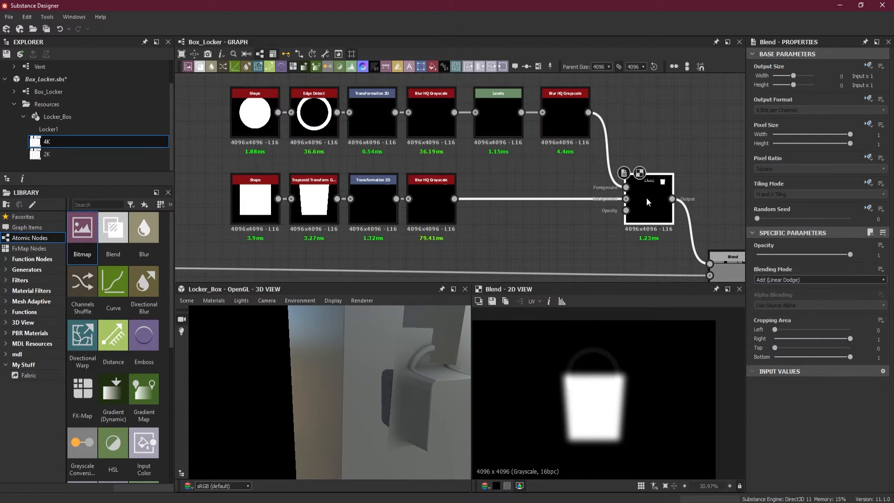
# Shorten the tapered padlock body with its Transformation 2D and shift it down beneath the ring, giving a vertical offset of about 3.51.
pyautogui.scroll(1, 485, 211)
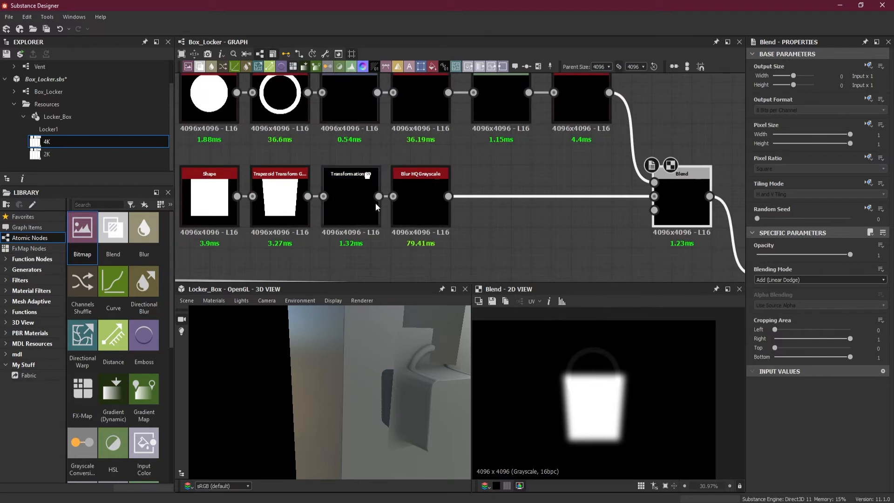
pyautogui.click(357, 200)
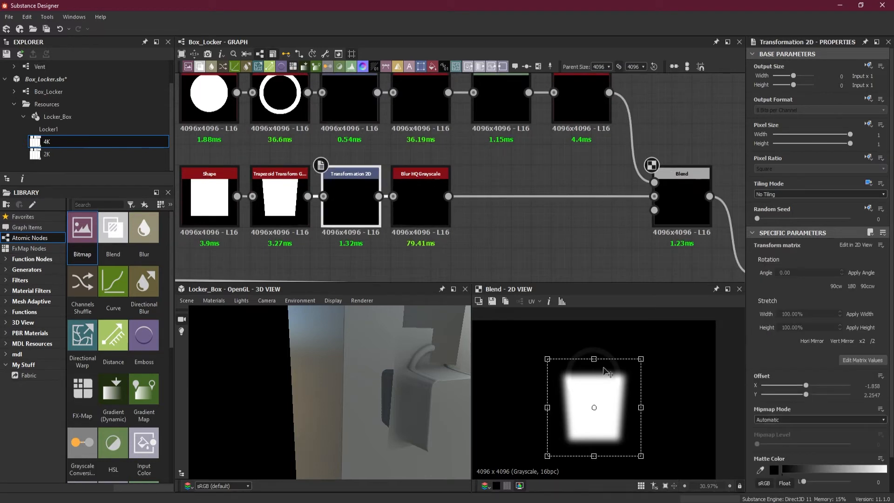
pyautogui.moveTo(595, 451); pyautogui.dragTo(595, 422)
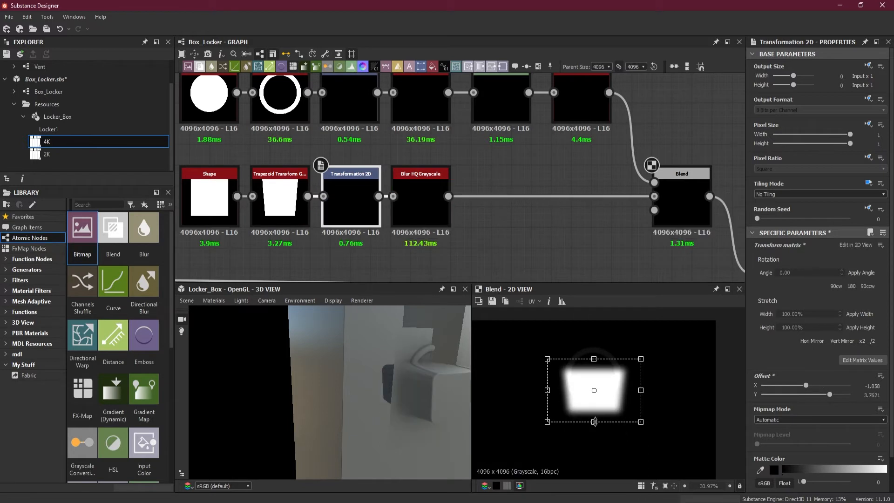
pyautogui.moveTo(611, 373); pyautogui.dragTo(612, 389)
# Stretch the ring downward with its Transformation 2D, giving a vertical offset of about 2.83.
pyautogui.moveTo(509, 208); pyautogui.dragTo(552, 246, button='middle')
pyautogui.click(396, 143)
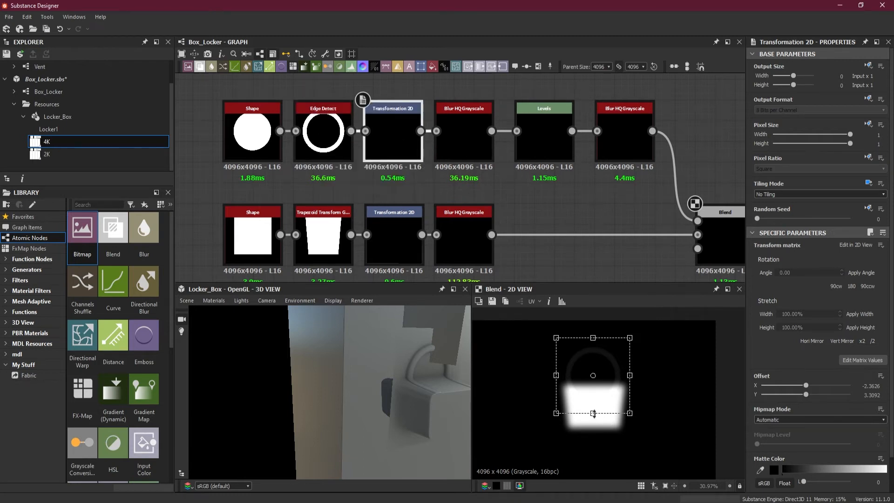
pyautogui.moveTo(593, 413)
pyautogui.mouseDown()
pyautogui.moveTo(595, 444)
pyautogui.moveTo(599, 424)
pyautogui.mouseUp()
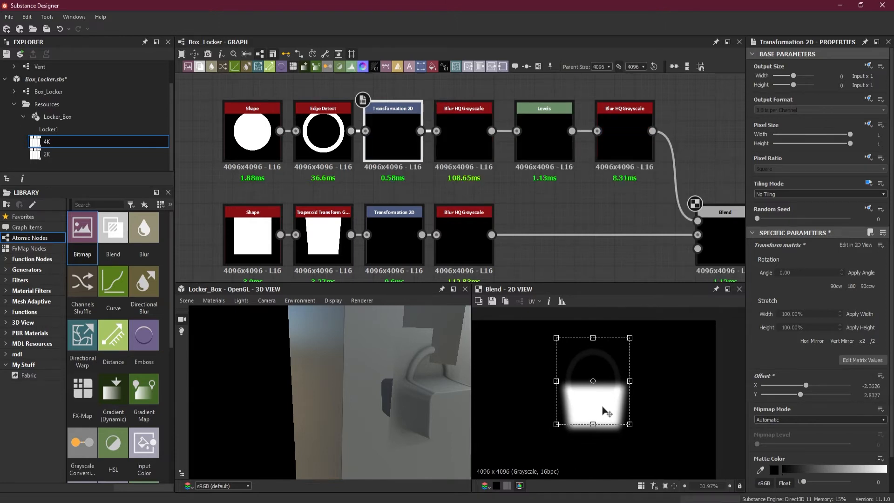
# Insert a Levels node between the square's Blur HQ Grayscale and the Blend, aligned under the ring's Levels node.
pyautogui.scroll(1, 530, 259)
pyautogui.moveTo(528, 257); pyautogui.dragTo(499, 252, button='middle')
pyautogui.click(465, 227)
pyautogui.moveTo(508, 205); pyautogui.dragTo(543, 255)
pyautogui.press('space')
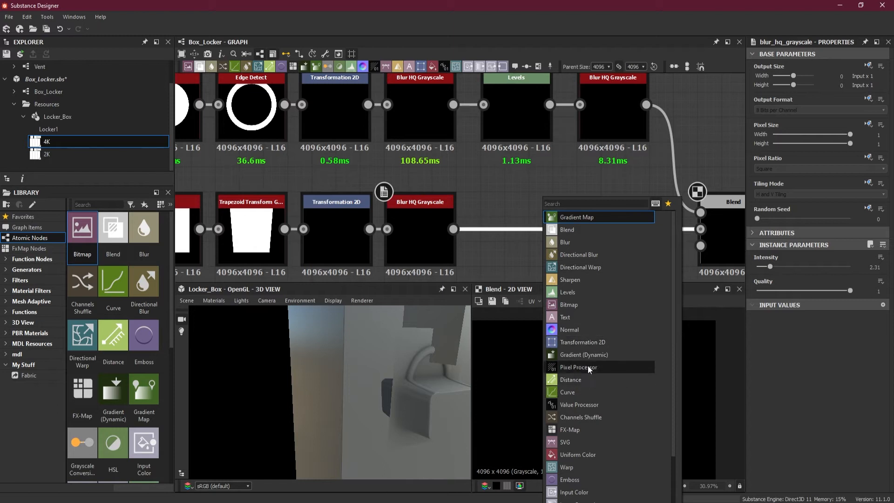
pyautogui.click(581, 293)
pyautogui.click(580, 294)
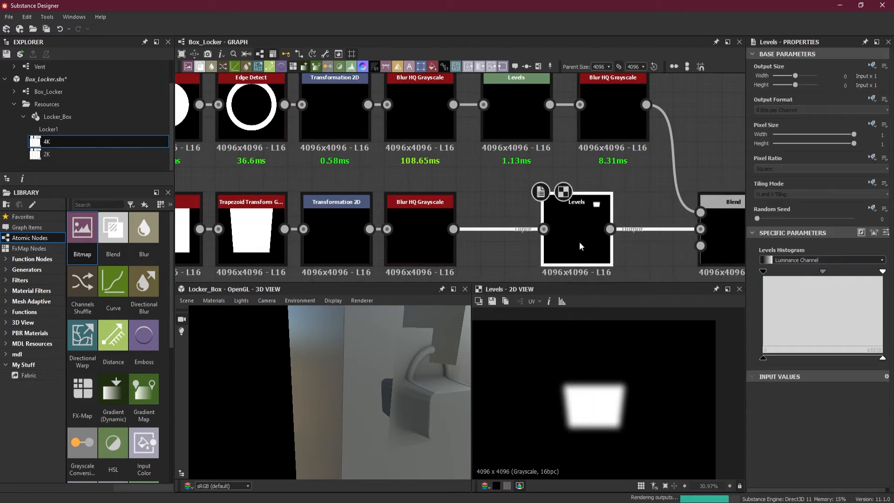
pyautogui.moveTo(579, 241); pyautogui.dragTo(516, 241)
# In the square's Levels, raise input black to about a third, lower input white slightly, and reduce output white to about a sixth.
pyautogui.moveTo(467, 431); pyautogui.dragTo(389, 394)
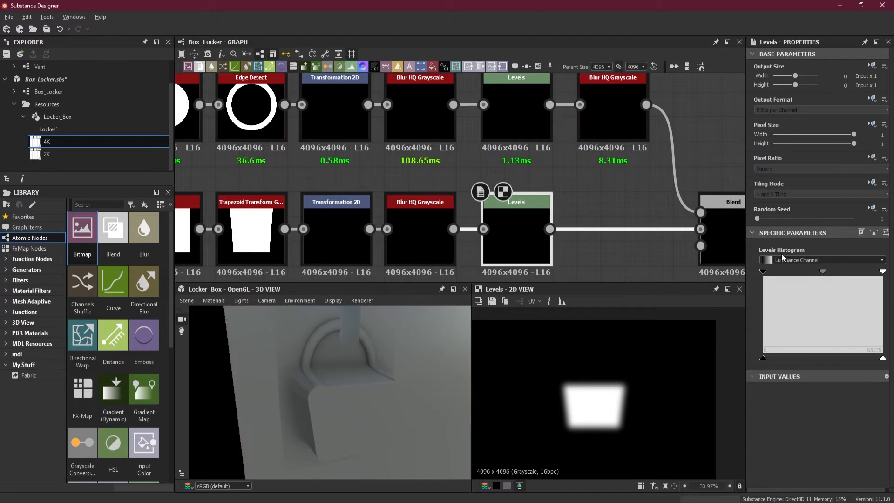
pyautogui.moveTo(767, 275)
pyautogui.mouseDown()
pyautogui.moveTo(817, 275)
pyautogui.moveTo(808, 275)
pyautogui.mouseUp()
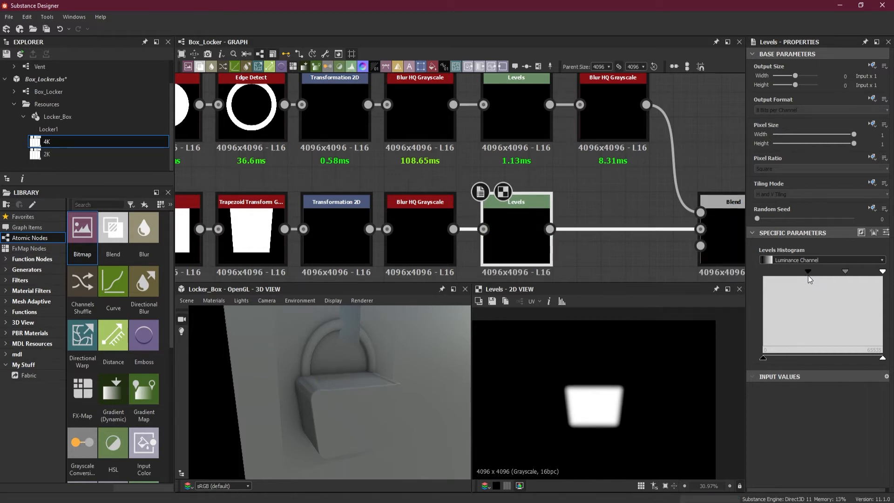
pyautogui.moveTo(808, 275); pyautogui.dragTo(806, 274)
pyautogui.moveTo(882, 272); pyautogui.dragTo(873, 274)
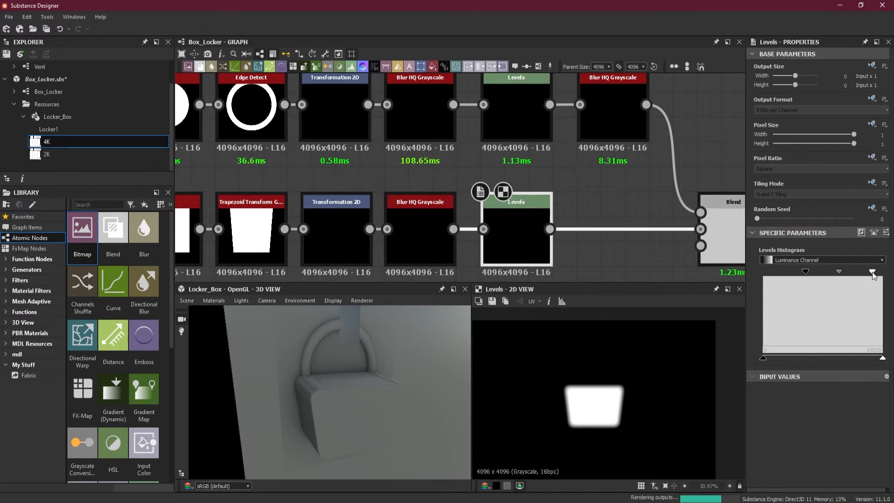
pyautogui.moveTo(883, 358); pyautogui.dragTo(785, 359)
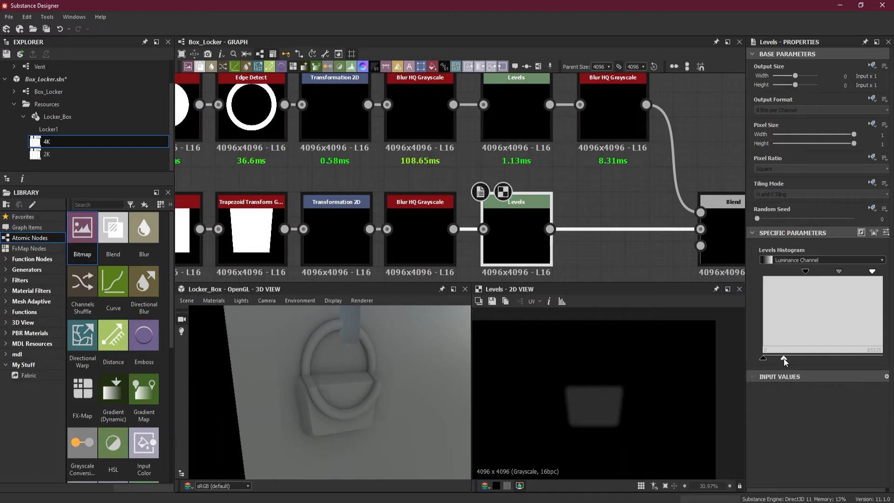
pyautogui.moveTo(784, 359); pyautogui.dragTo(783, 359)
pyautogui.moveTo(390, 384)
pyautogui.mouseDown()
pyautogui.moveTo(409, 382)
pyautogui.moveTo(391, 383)
pyautogui.mouseUp()
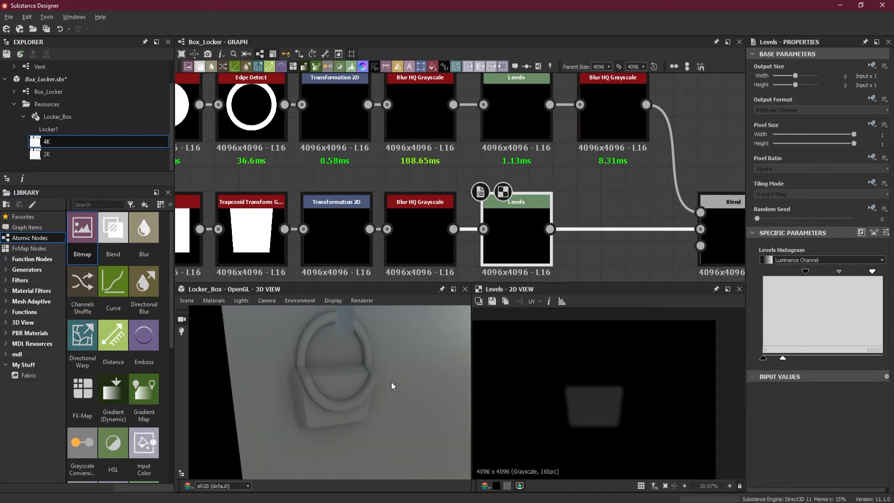
# Set the blending mode of the Blend combining ring and body to Max (Lighten), and inspect the padlock up close in 3D.
pyautogui.scroll(-3, 598, 227)
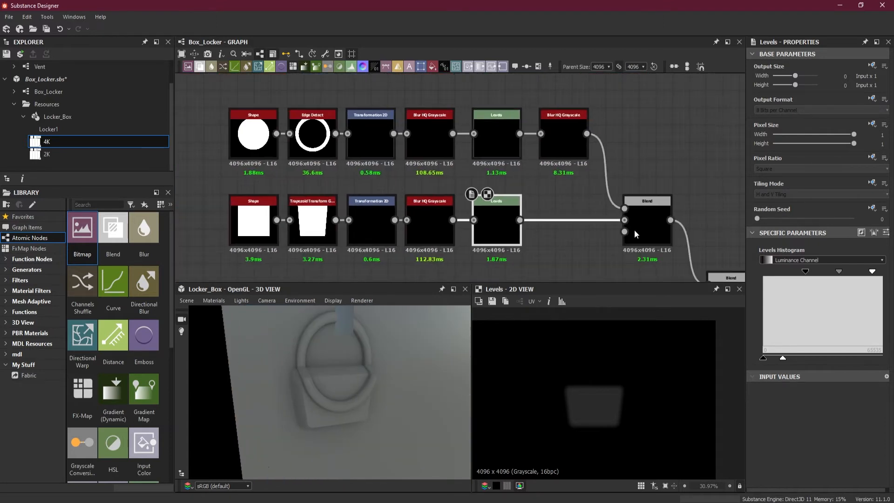
pyautogui.click(645, 220)
pyautogui.click(806, 280)
pyautogui.click(805, 281)
pyautogui.scroll(-2, 806, 280)
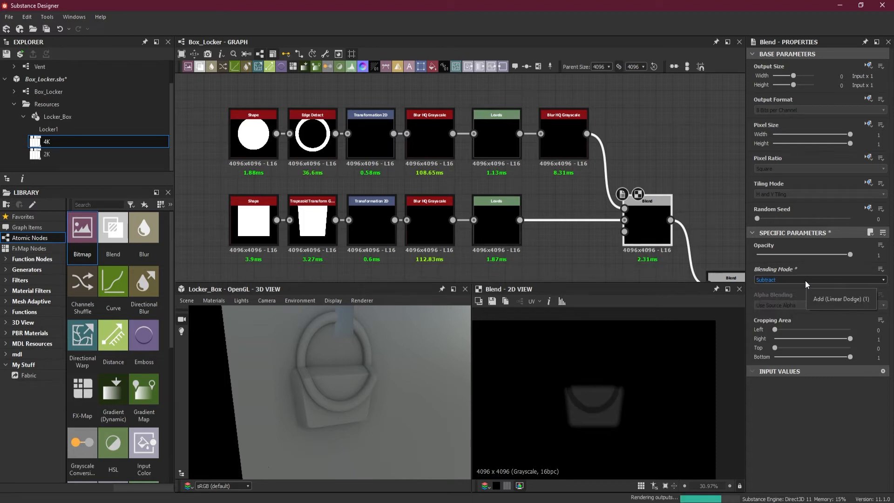
pyautogui.scroll(-2, 805, 280)
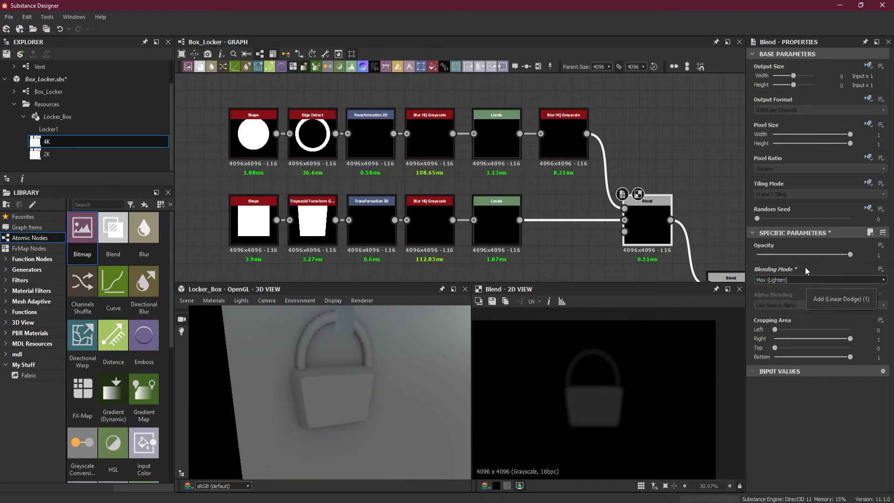
pyautogui.moveTo(387, 395); pyautogui.dragTo(320, 356)
pyautogui.scroll(3, 320, 356)
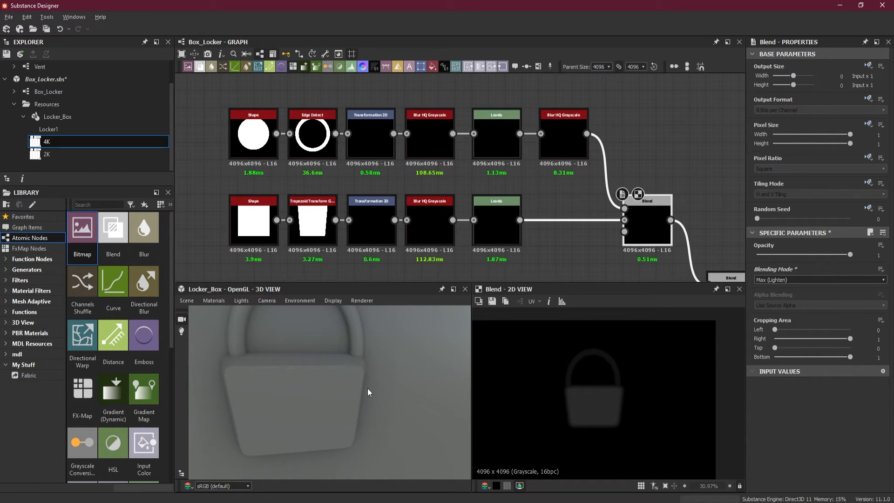
# Widen the padlock body slightly and extend its upper edge with its Transformation 2D, to offsets of about -1.77 and 3.29.
pyautogui.click(381, 222)
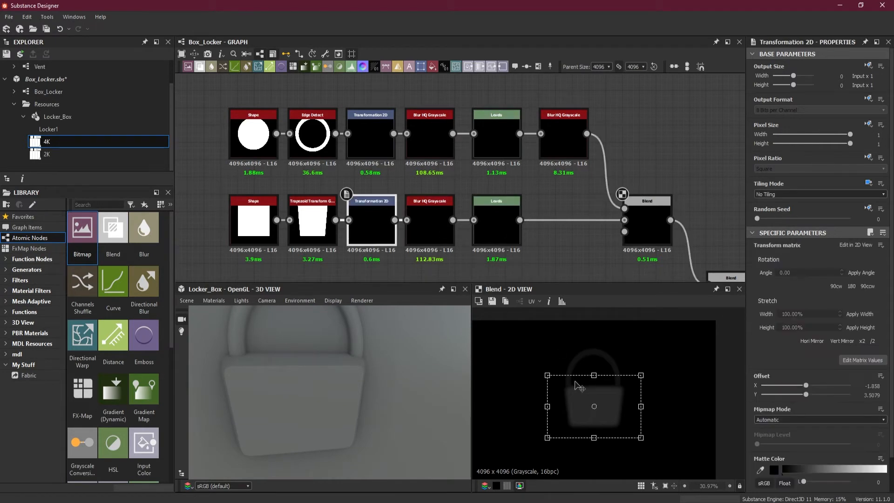
pyautogui.scroll(2, 577, 386)
pyautogui.scroll(1, 573, 382)
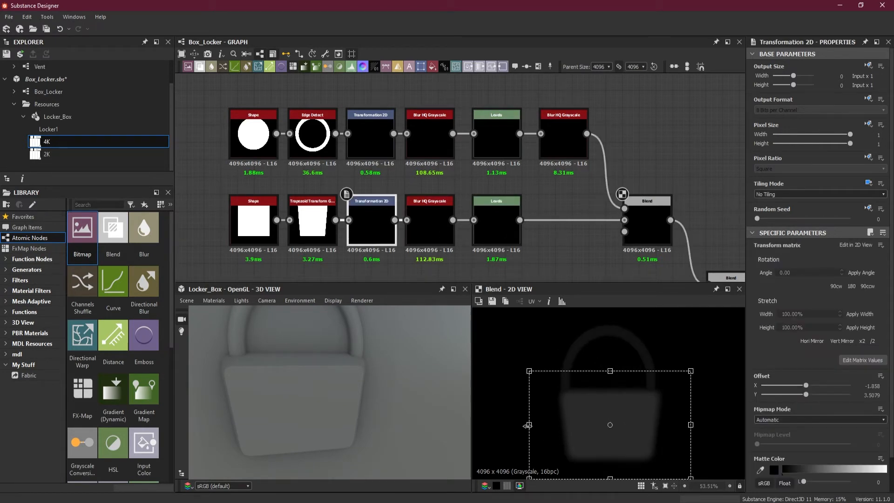
pyautogui.moveTo(528, 425); pyautogui.dragTo(523, 425)
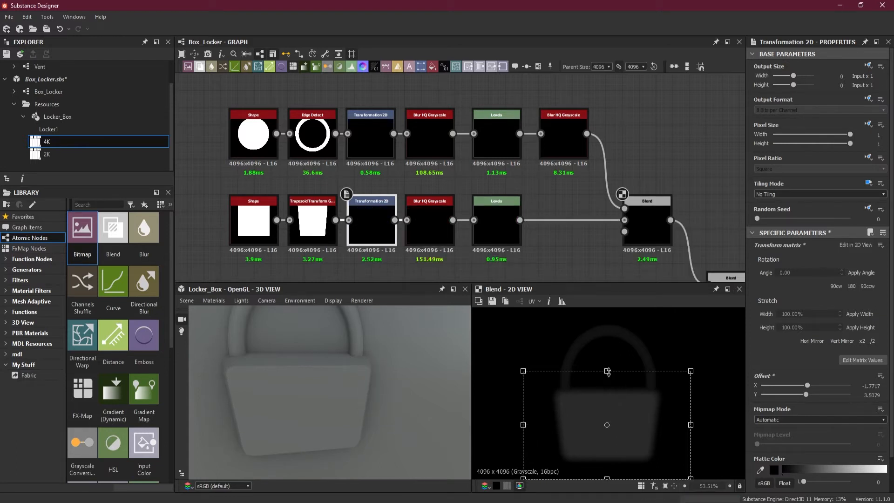
pyautogui.moveTo(607, 371); pyautogui.dragTo(607, 363)
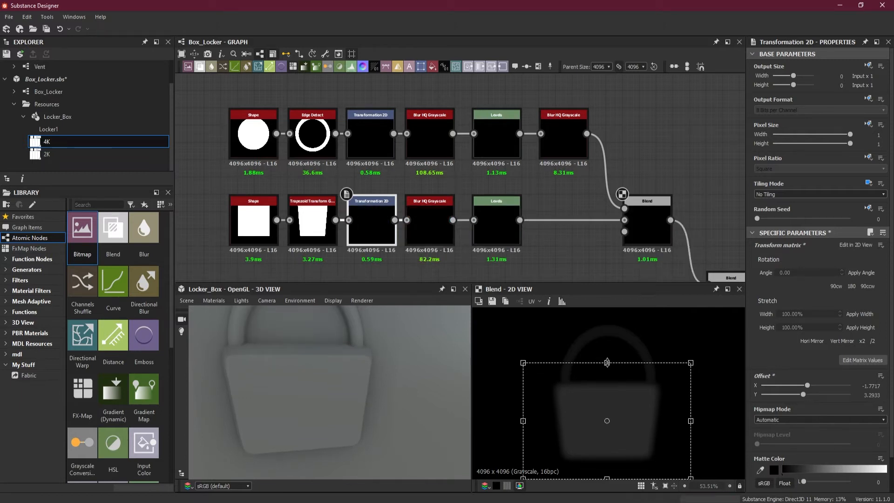
pyautogui.click(622, 404)
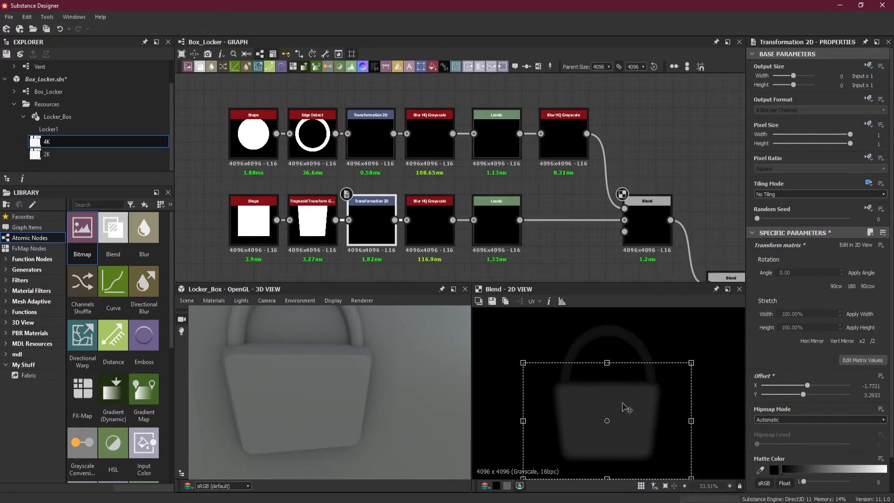
# Lower the output white of the body's Levels node a little further, to about an eighth, checking the padlock's depth from the side.
pyautogui.moveTo(328, 351); pyautogui.dragTo(357, 406)
pyautogui.moveTo(429, 395); pyautogui.dragTo(357, 413)
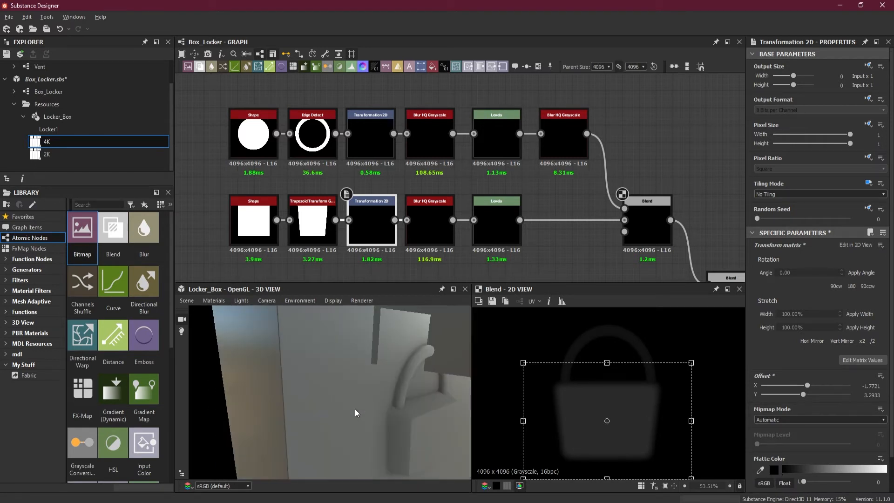
pyautogui.click(506, 206)
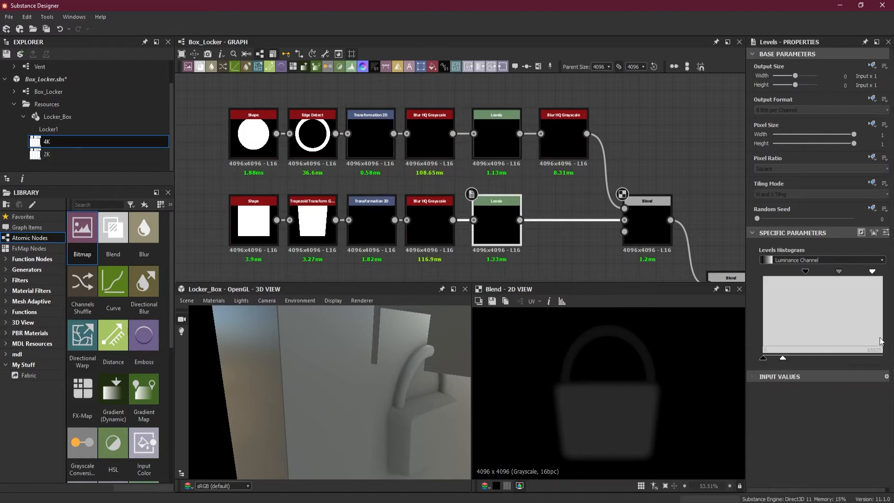
pyautogui.moveTo(783, 359); pyautogui.dragTo(779, 359)
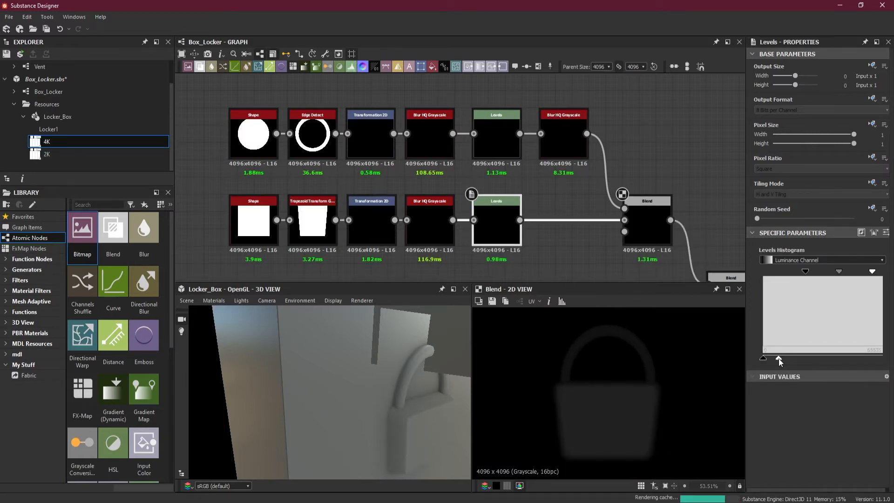
pyautogui.keyDown('alt'); pyautogui.moveTo(377, 425); pyautogui.dragTo(372, 424); pyautogui.keyUp('alt')
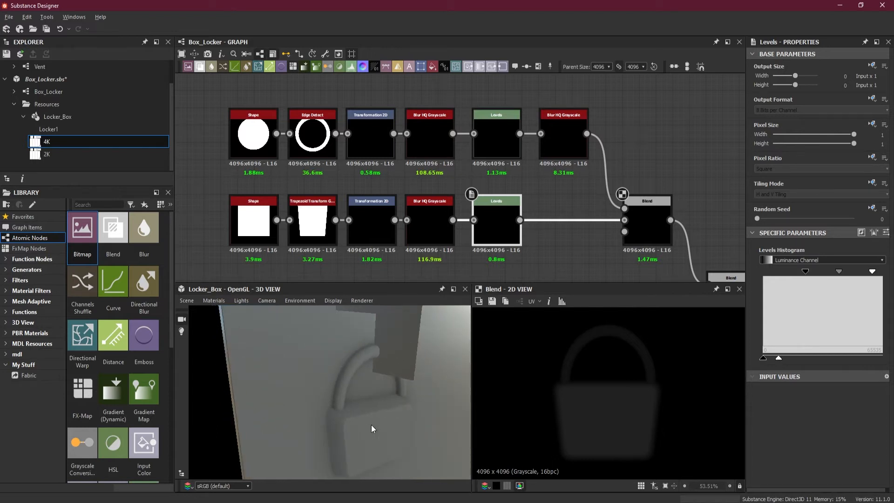
# Widen the padlock body evenly on both sides with its Transformation 2D, to a horizontal offset of about -1.59, and inspect it in 3D.
pyautogui.click(372, 226)
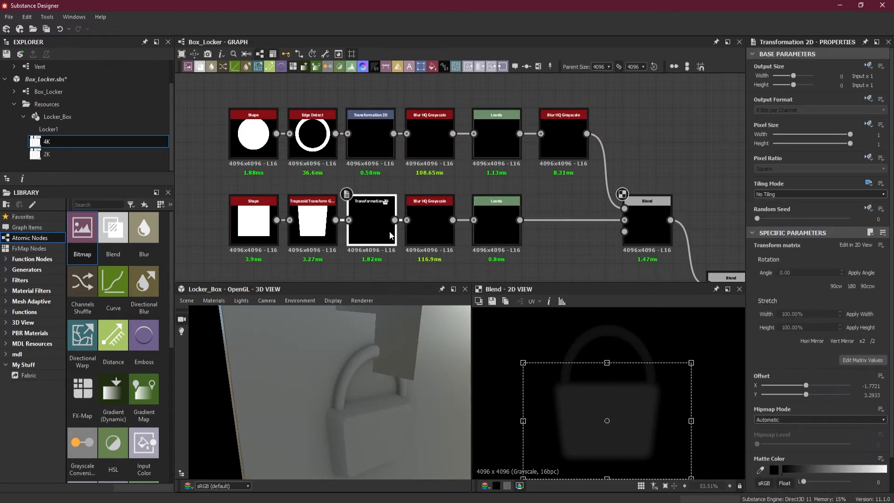
pyautogui.moveTo(524, 421); pyautogui.dragTo(513, 423)
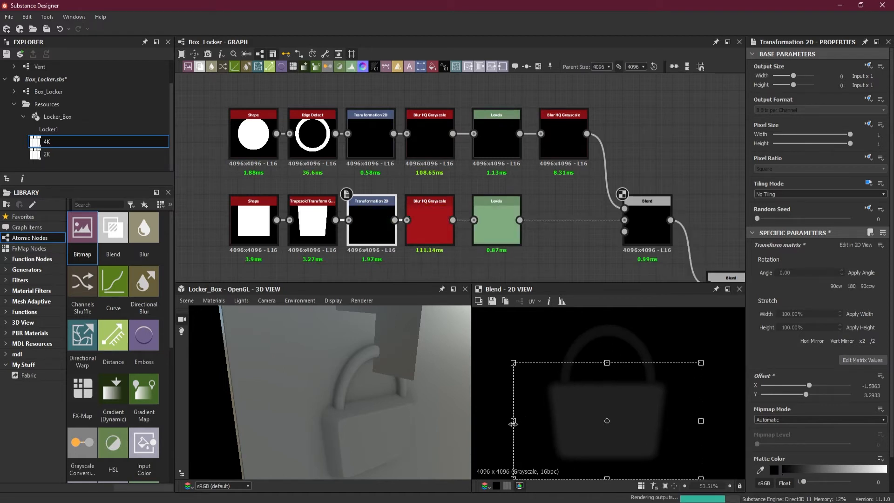
pyautogui.moveTo(367, 424); pyautogui.dragTo(360, 416)
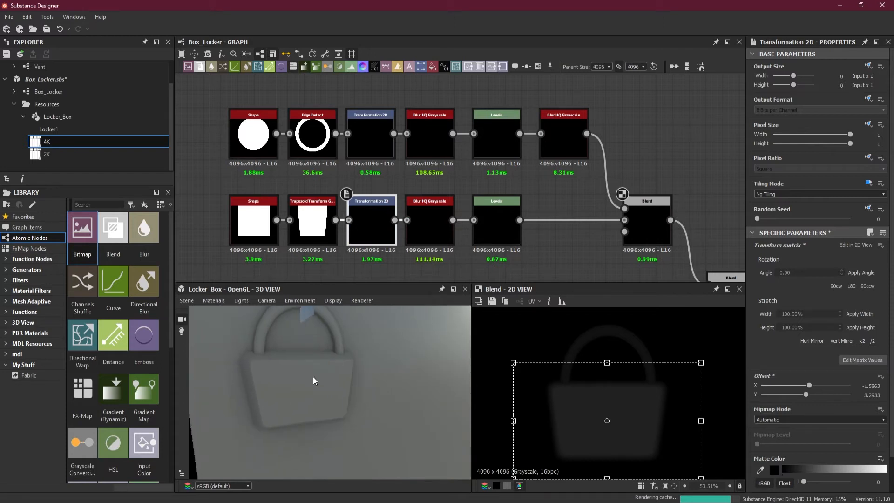
pyautogui.scroll(-10, 314, 378)
pyautogui.moveTo(360, 410)
pyautogui.mouseDown()
pyautogui.moveTo(345, 387)
pyautogui.moveTo(308, 396)
pyautogui.moveTo(362, 394)
pyautogui.mouseUp()
pyautogui.scroll(10, 338, 371)
pyautogui.scroll(3, 308, 393)
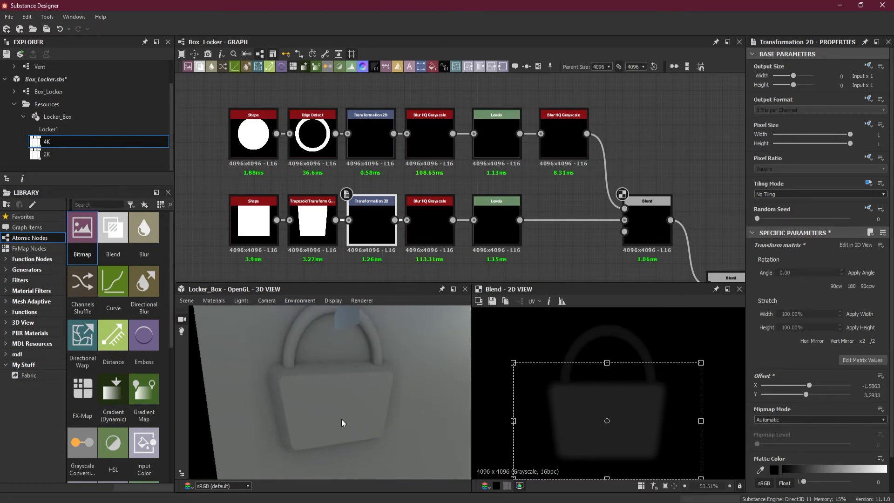
pyautogui.scroll(-4, 540, 250)
pyautogui.scroll(1, 541, 249)
# Add a new square Shape node below the padlock's Blend node.
pyautogui.moveTo(353, 137); pyautogui.dragTo(579, 182)
pyautogui.moveTo(575, 223); pyautogui.dragTo(507, 226, button='middle')
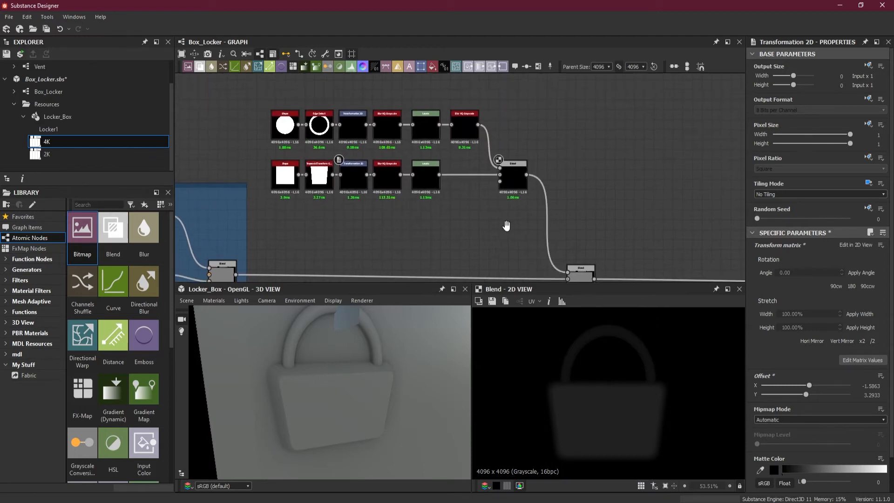
pyautogui.press('space')
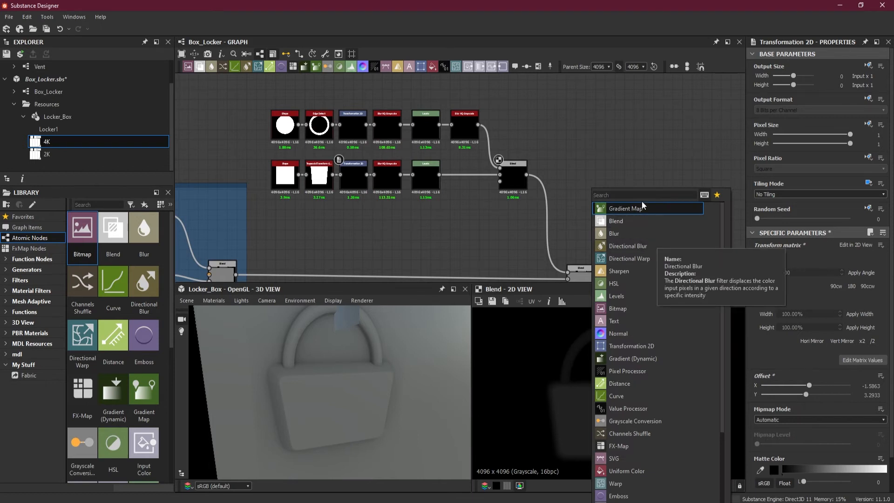
pyautogui.write('sh')
pyautogui.click(626, 234)
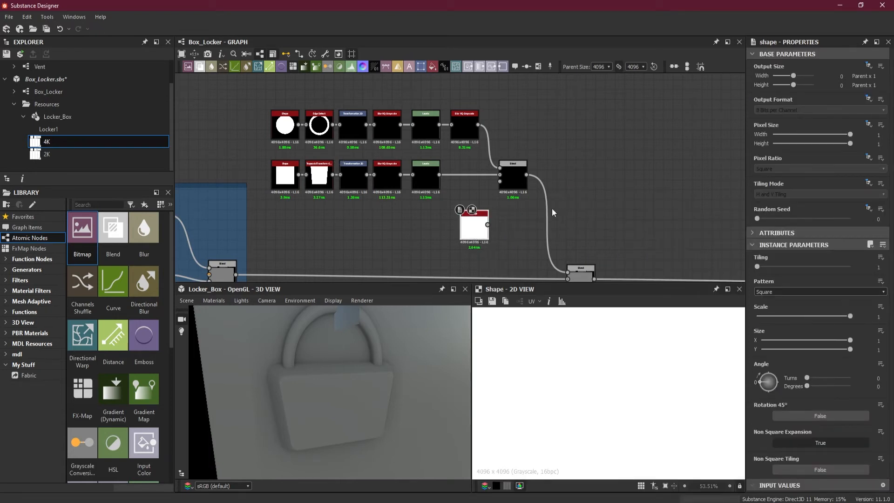
pyautogui.click(466, 233)
# Add a Blend node beside the new Shape and reroute the padlock Blend's output from the midlevel Blend into its foreground.
pyautogui.press('space')
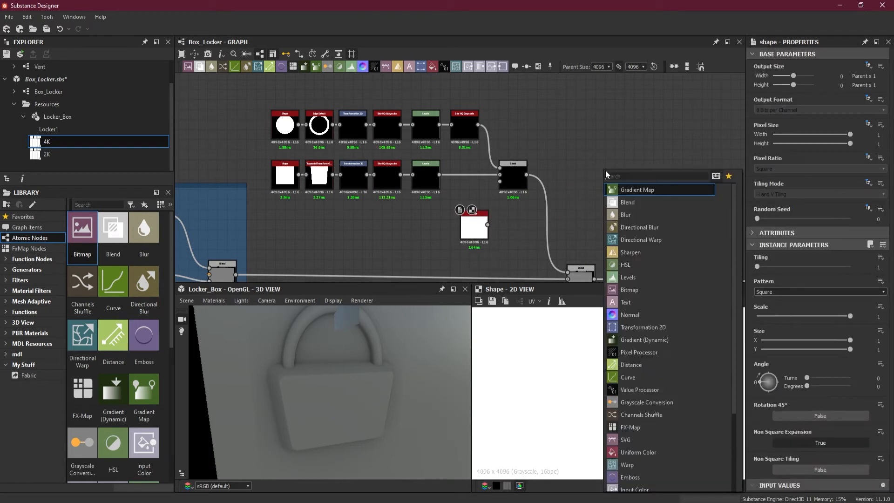
pyautogui.click(643, 205)
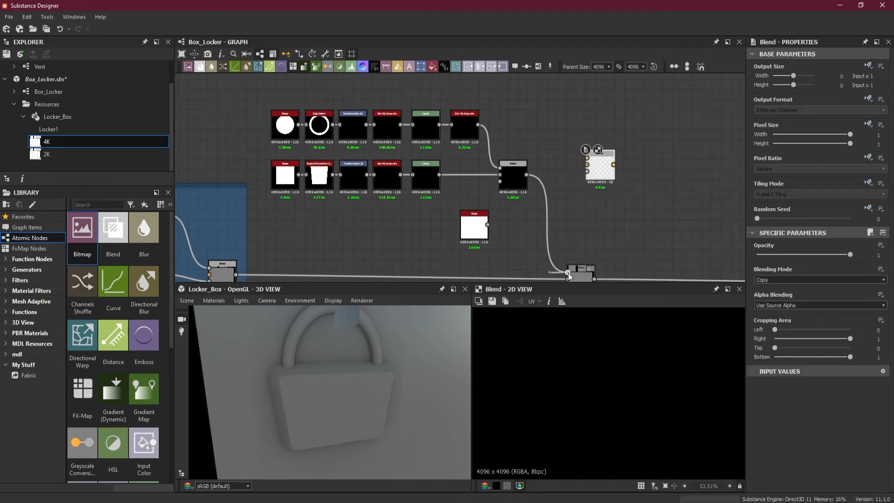
pyautogui.moveTo(569, 276); pyautogui.dragTo(569, 220)
pyautogui.moveTo(581, 175); pyautogui.dragTo(552, 238)
pyautogui.moveTo(553, 237); pyautogui.dragTo(577, 203, button='middle')
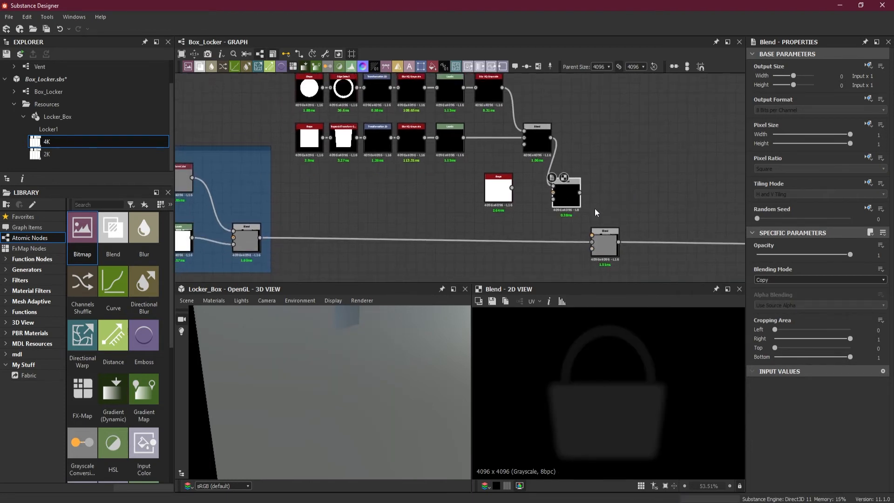
# Feed the padlock Blend into the new Blend's background, the new Shape into its foreground, and its output into the midlevel Blend's foreground.
pyautogui.moveTo(555, 195); pyautogui.dragTo(554, 195)
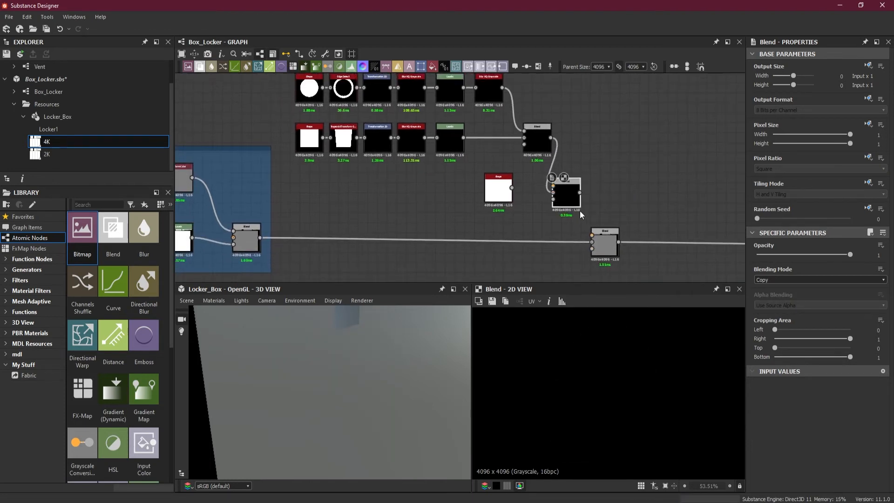
pyautogui.moveTo(587, 230); pyautogui.dragTo(591, 236)
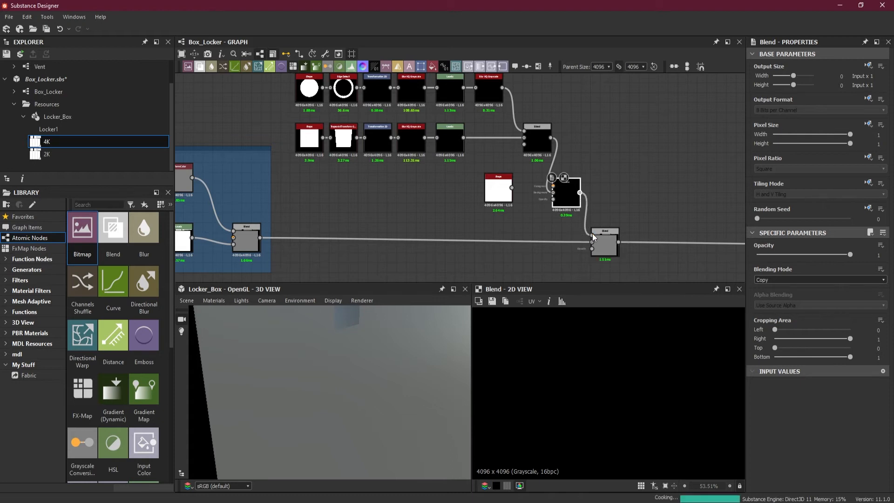
pyautogui.scroll(2, 605, 238)
pyautogui.moveTo(555, 185); pyautogui.dragTo(560, 203)
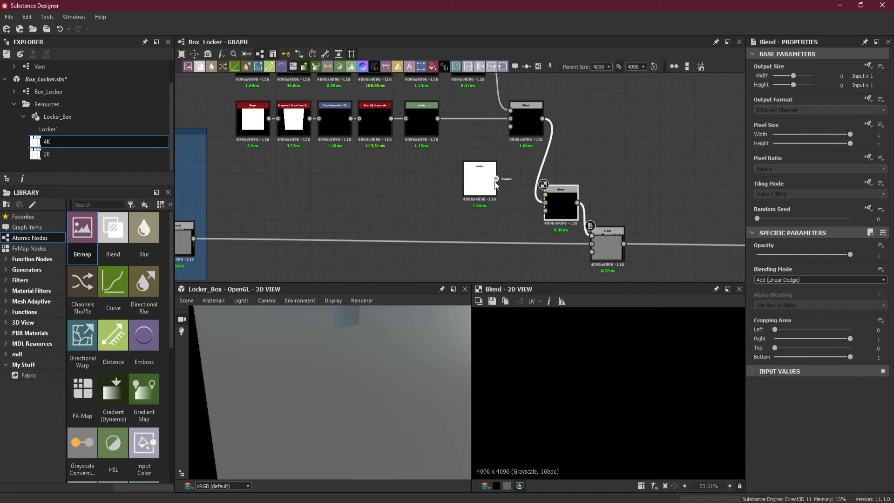
pyautogui.moveTo(538, 195); pyautogui.dragTo(545, 196)
pyautogui.click(820, 279)
pyautogui.click(793, 287)
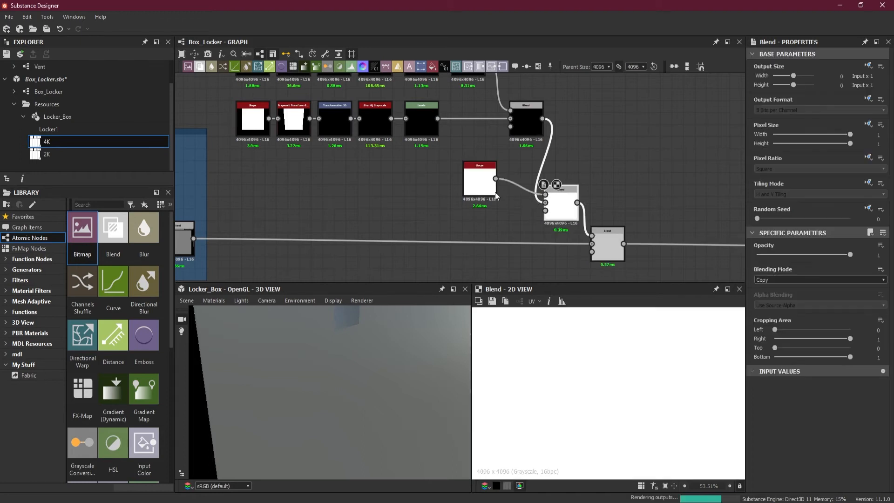
pyautogui.click(788, 279)
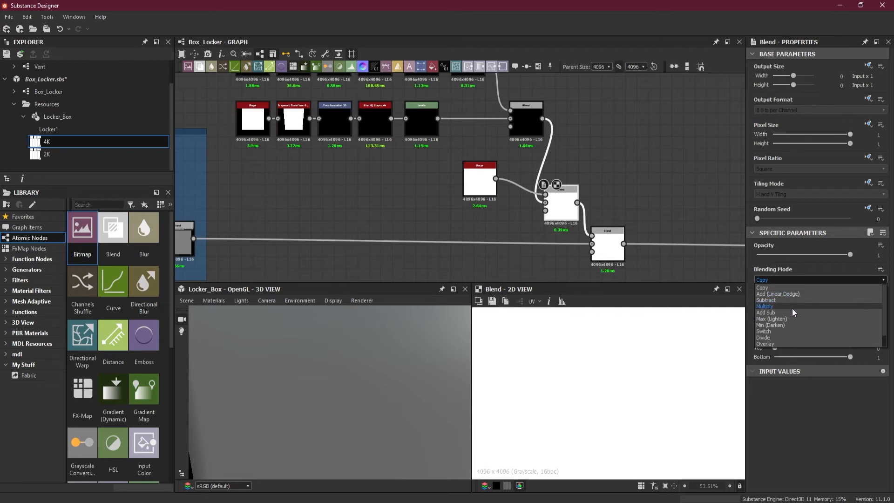
# Set the new Shape's pattern to Disc and its scale to 0.87, moving the node away from the Blend.
pyautogui.click(480, 181)
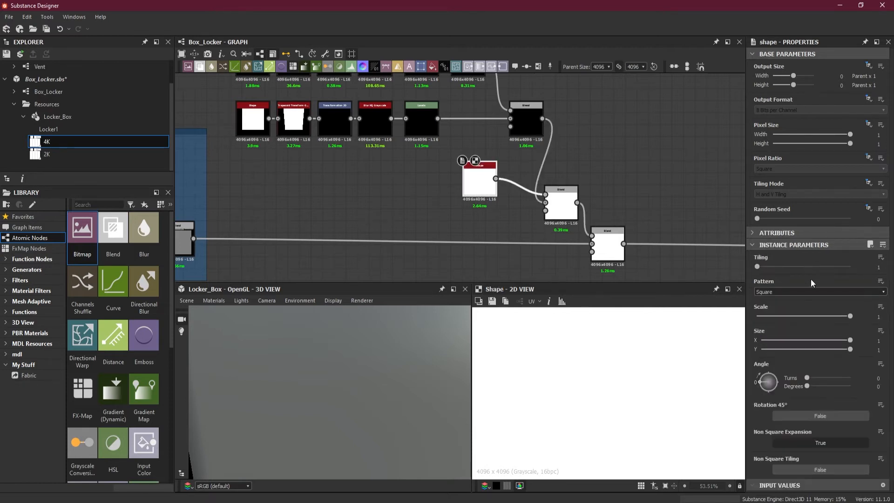
pyautogui.click(795, 291)
pyautogui.click(791, 307)
pyautogui.moveTo(476, 185); pyautogui.dragTo(396, 196)
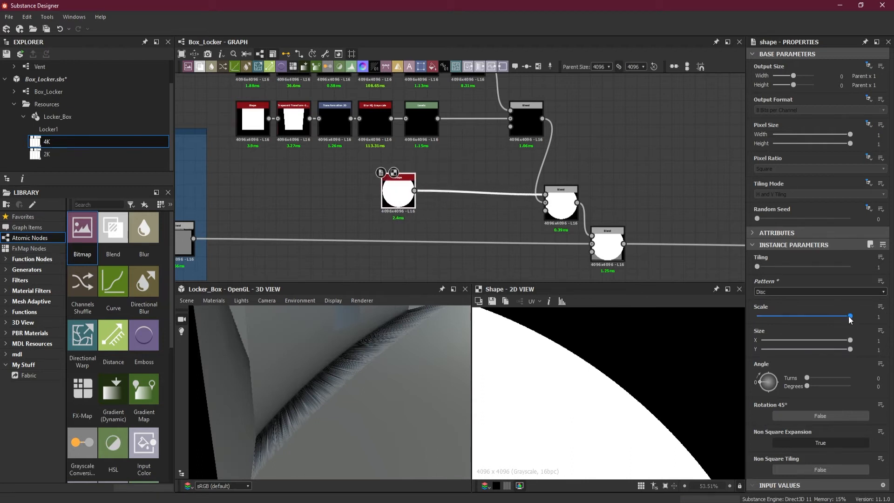
pyautogui.press('space')
pyautogui.click(508, 229)
pyautogui.moveTo(851, 316); pyautogui.dragTo(838, 317)
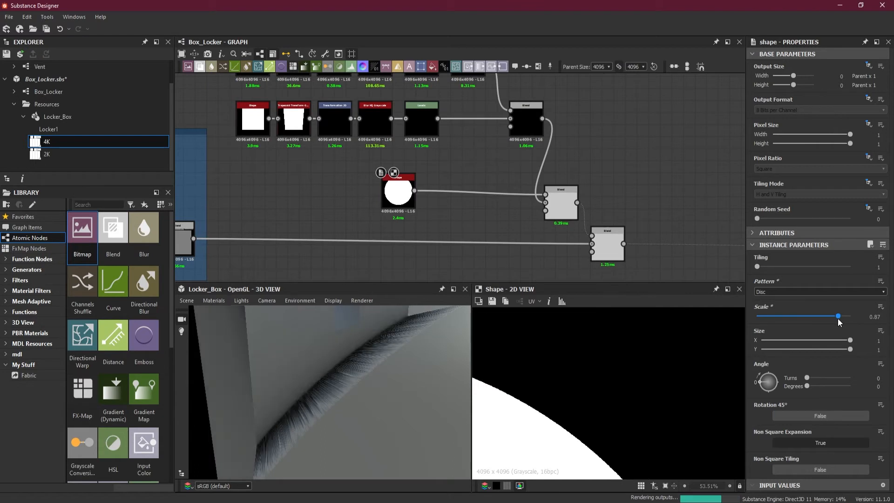
# Insert a Transformation 2D between the disc Shape and its Blend, and set that Blend's mode to Add (Linear Dodge).
pyautogui.press('space')
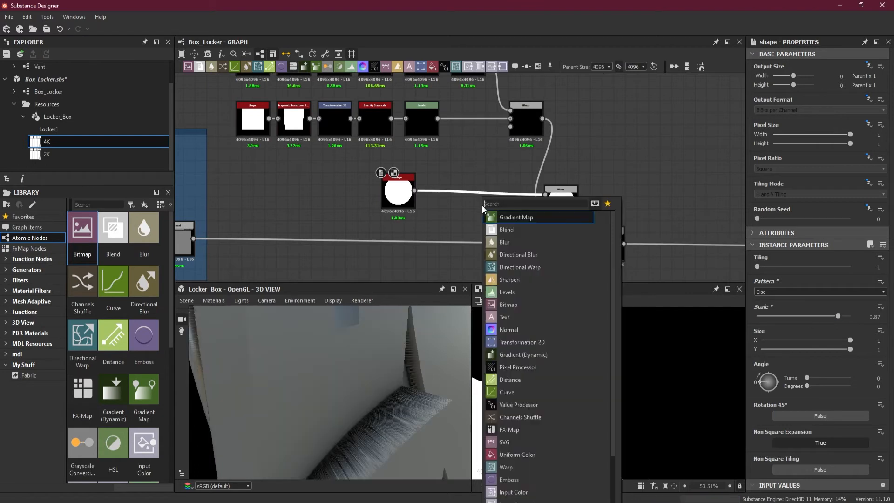
pyautogui.click(536, 342)
pyautogui.click(565, 212)
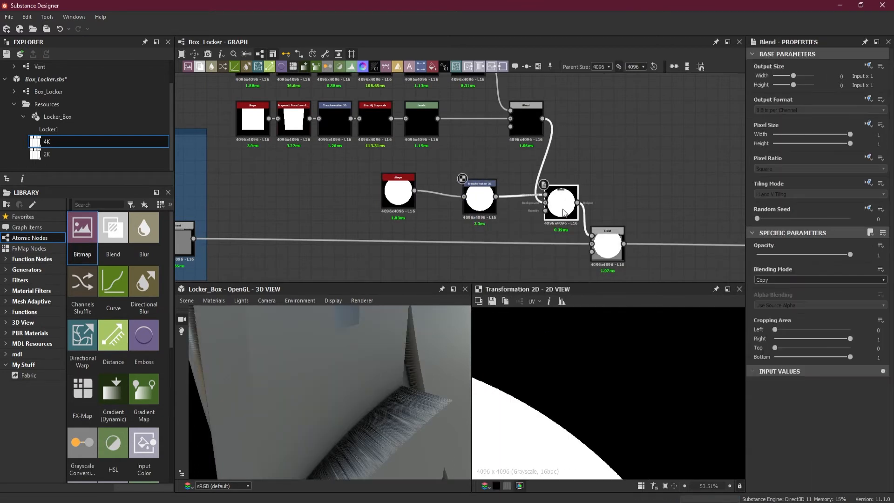
pyautogui.click(804, 281)
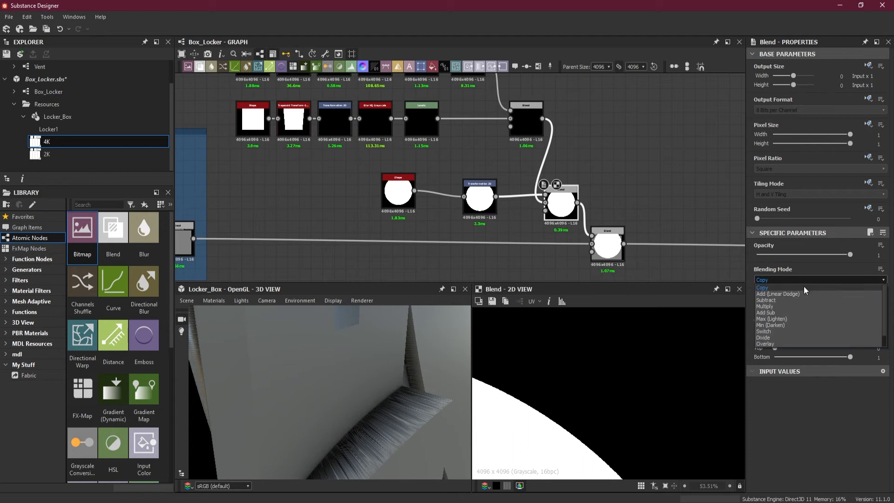
pyautogui.click(806, 294)
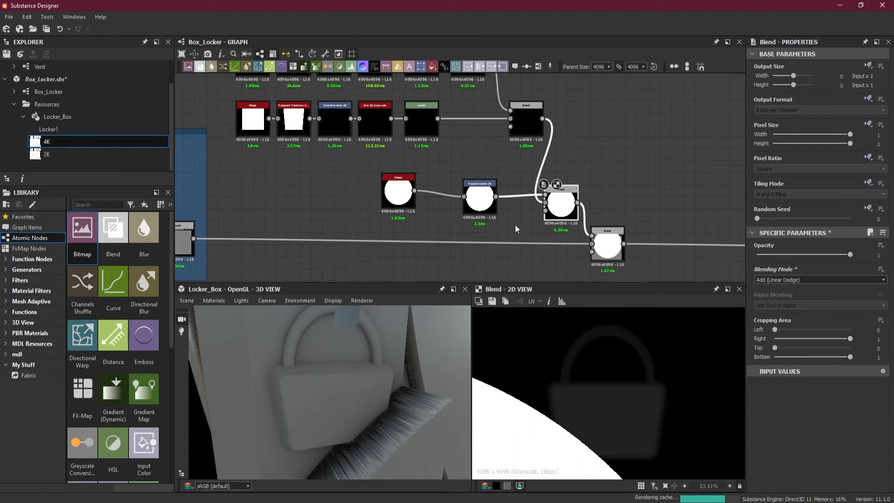
# Shrink the disc into the canvas corner with its Transformation 2D and set the node's tiling mode to No Tiling.
pyautogui.click(484, 205)
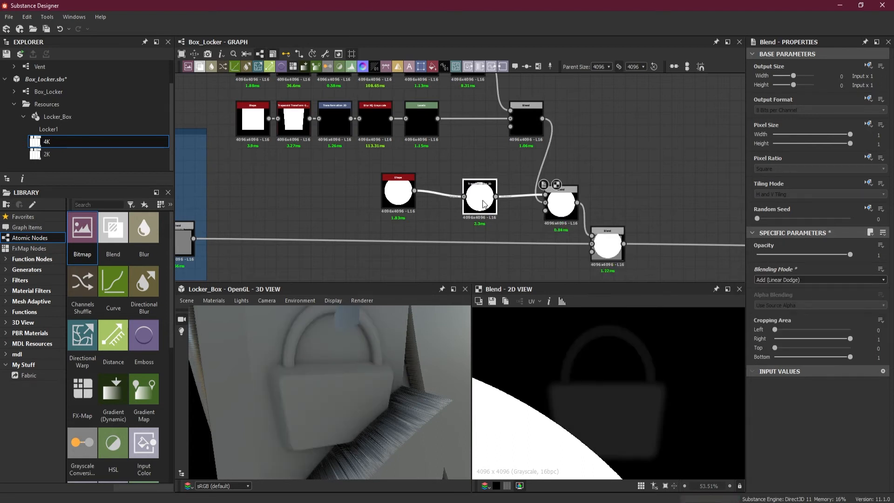
pyautogui.scroll(-4, 544, 362)
pyautogui.press('f')
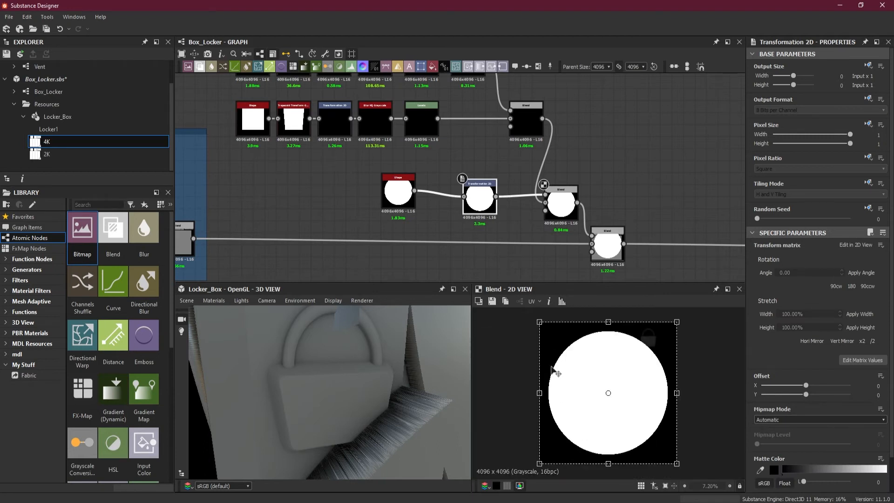
pyautogui.moveTo(539, 461); pyautogui.dragTo(665, 321)
pyautogui.click(868, 182)
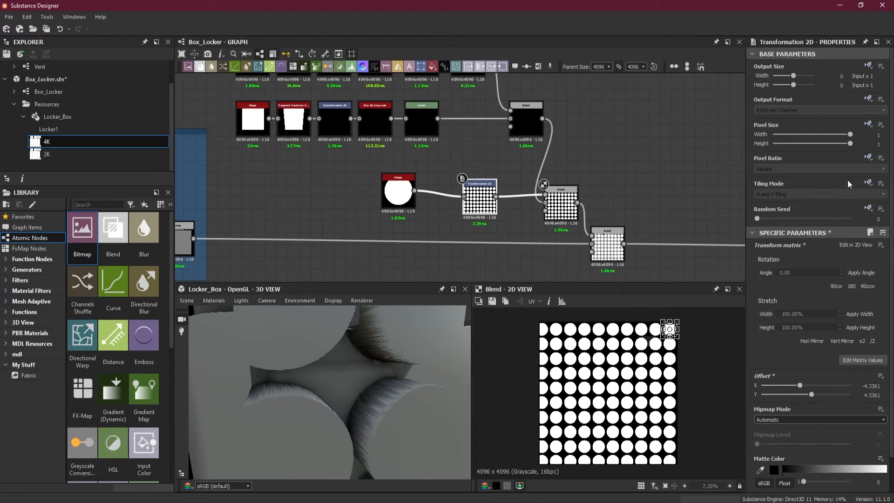
pyautogui.click(857, 220)
pyautogui.click(819, 194)
pyautogui.click(783, 220)
# Move the disc from the canvas corner onto the padlock body.
pyautogui.scroll(5, 696, 338)
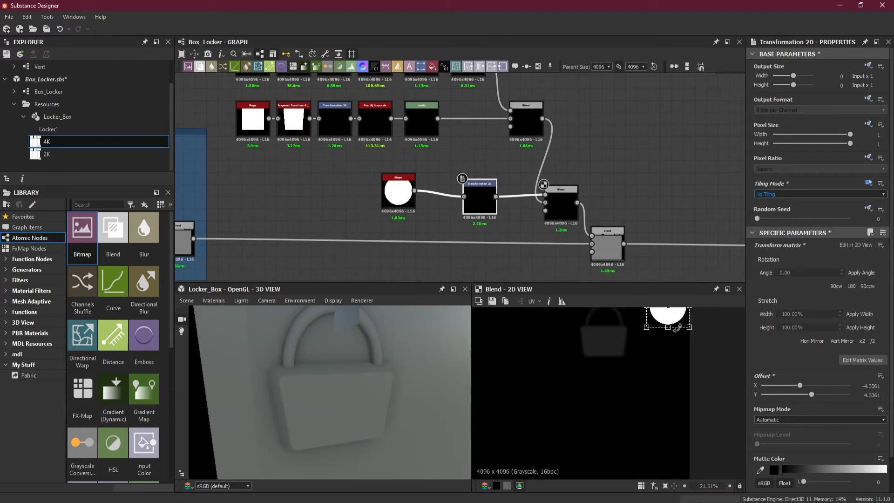
pyautogui.moveTo(662, 323); pyautogui.dragTo(608, 345)
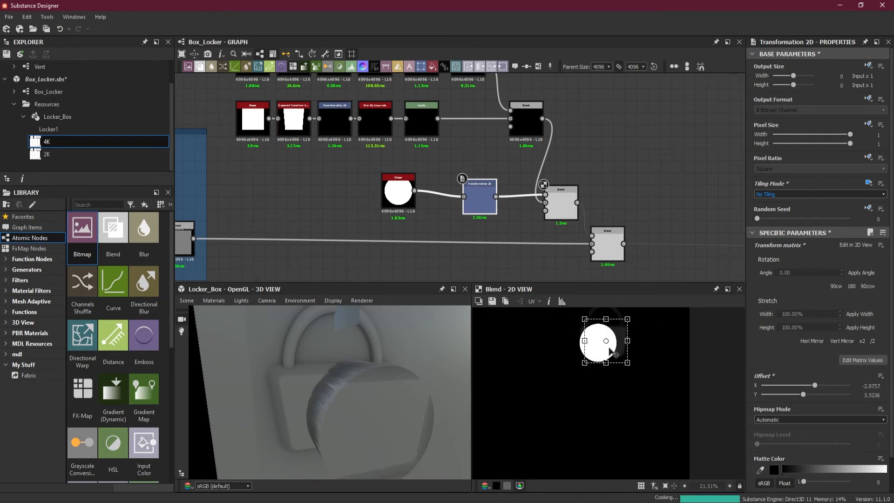
pyautogui.scroll(2, 610, 347)
pyautogui.moveTo(610, 347); pyautogui.dragTo(609, 373, button='middle')
pyautogui.scroll(1, 609, 373)
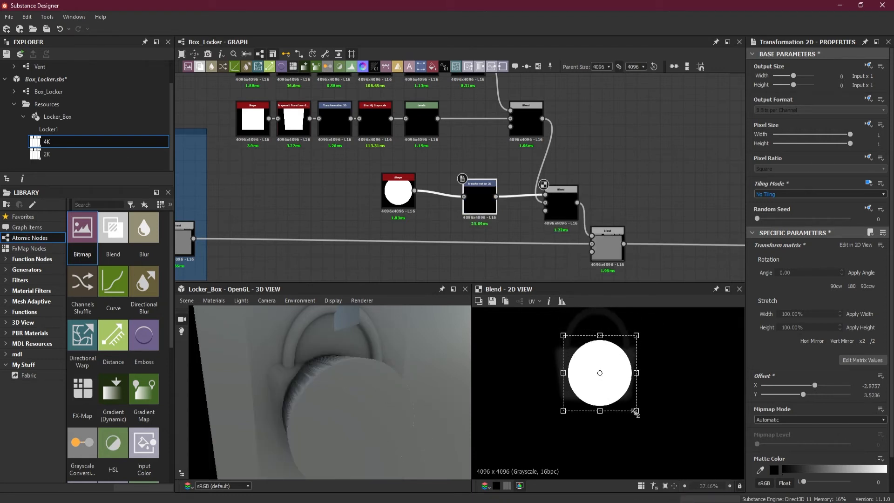
# Shrink the disc further and centre it on the padlock body at an offset of about -6.18, 7.72, then inspect it in 3D.
pyautogui.moveTo(637, 412); pyautogui.dragTo(597, 377)
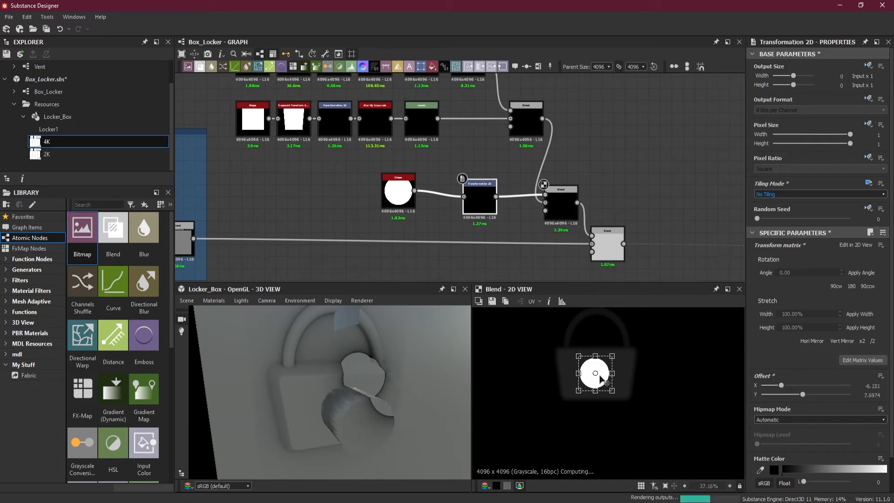
pyautogui.scroll(1, 599, 378)
pyautogui.scroll(1, 601, 377)
pyautogui.moveTo(601, 376); pyautogui.dragTo(599, 389, button='middle')
pyautogui.moveTo(598, 394); pyautogui.dragTo(600, 393)
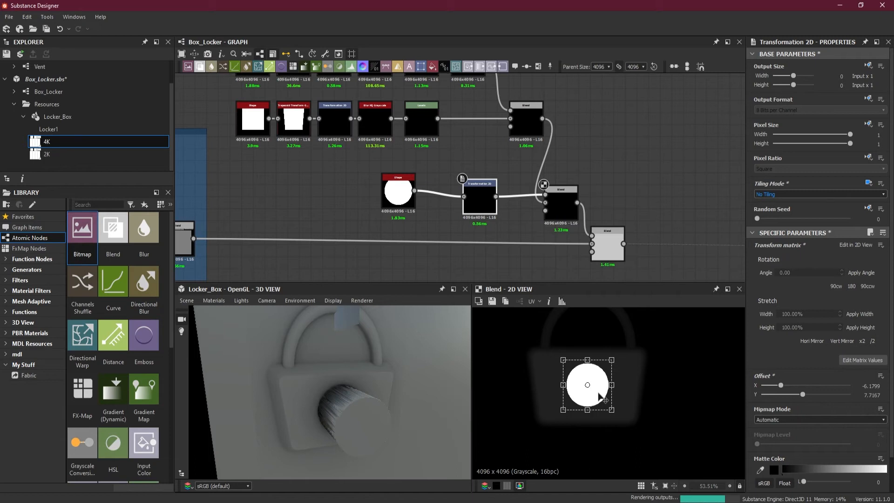
pyautogui.moveTo(343, 440); pyautogui.dragTo(345, 417)
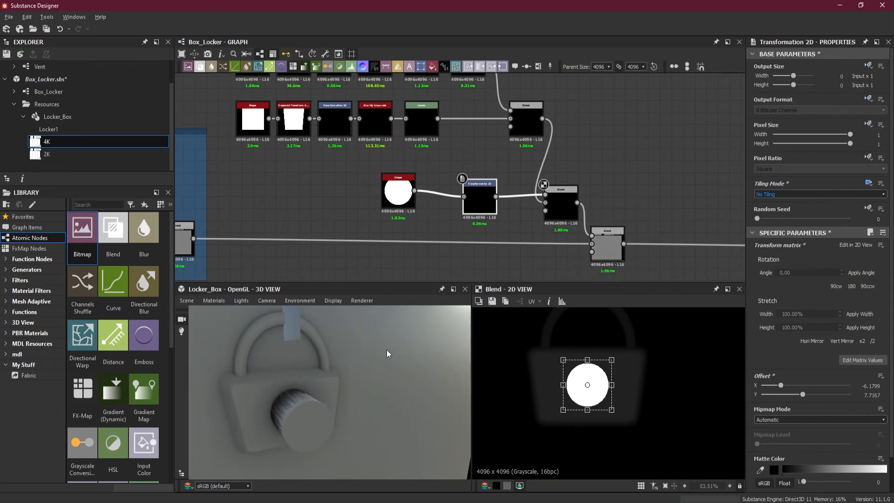
# Space out the disc's node row, moving the midlevel Blend away and placing the Transformation 2D close to the Shape.
pyautogui.moveTo(608, 236); pyautogui.dragTo(712, 235)
pyautogui.moveTo(393, 191); pyautogui.dragTo(393, 197)
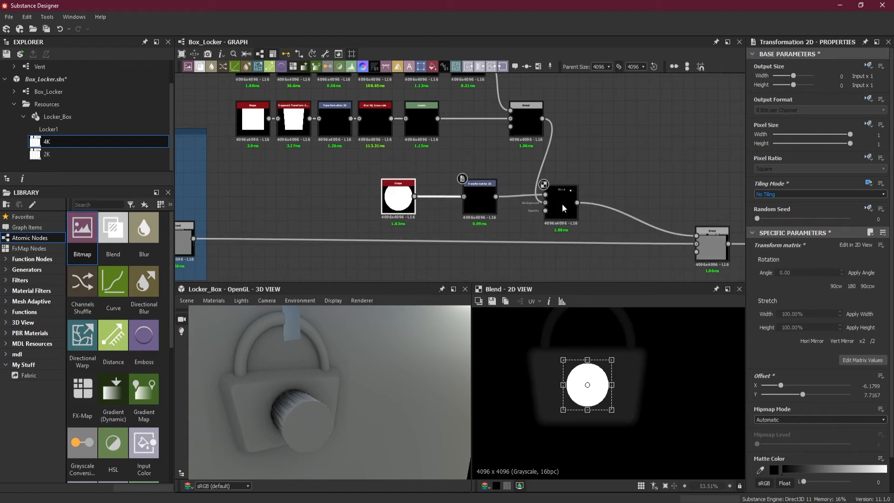
pyautogui.scroll(1, 572, 208)
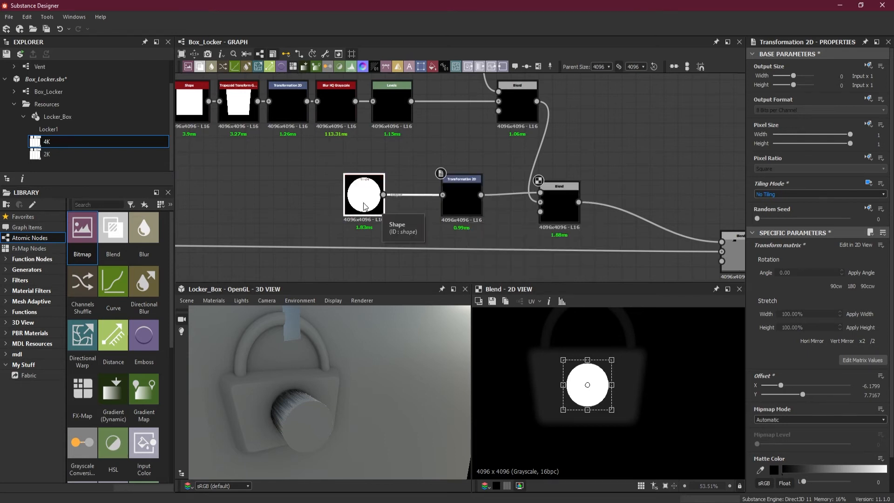
pyautogui.moveTo(368, 206); pyautogui.dragTo(302, 207)
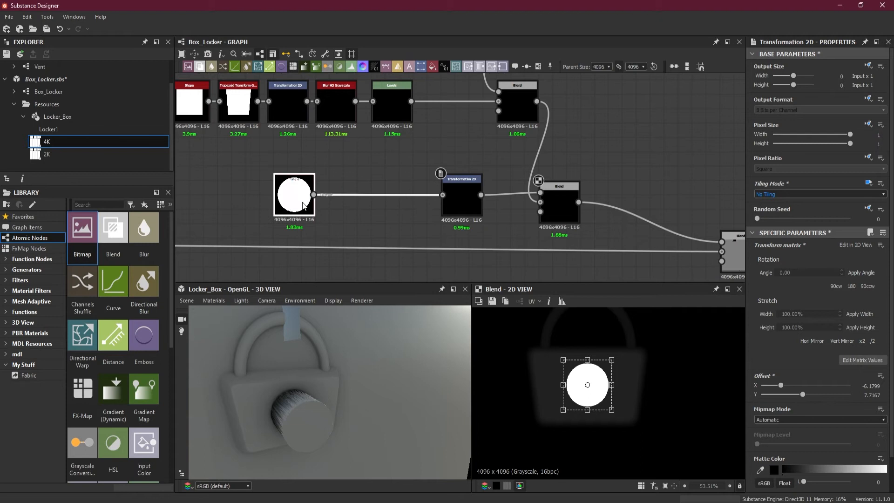
pyautogui.moveTo(469, 219); pyautogui.dragTo(373, 206)
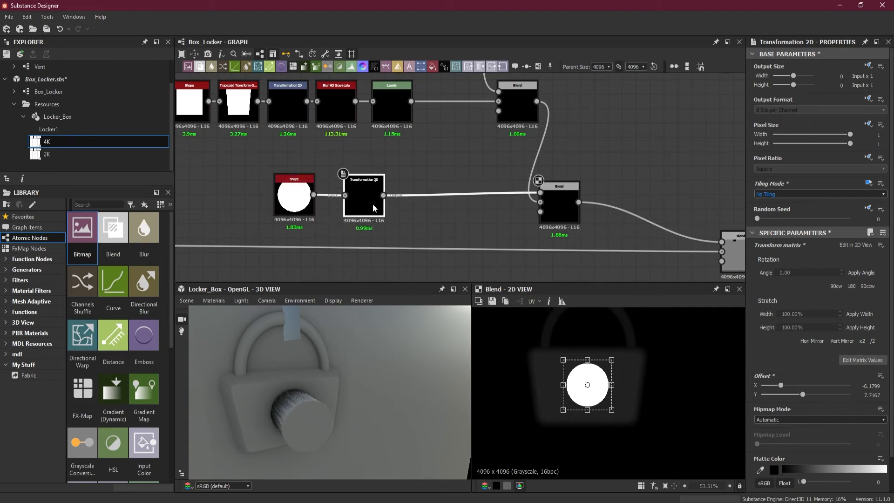
# Swap the foreground and background inputs of the disc's Blend and move both padlock Blends further apart.
pyautogui.moveTo(520, 204); pyautogui.dragTo(531, 191)
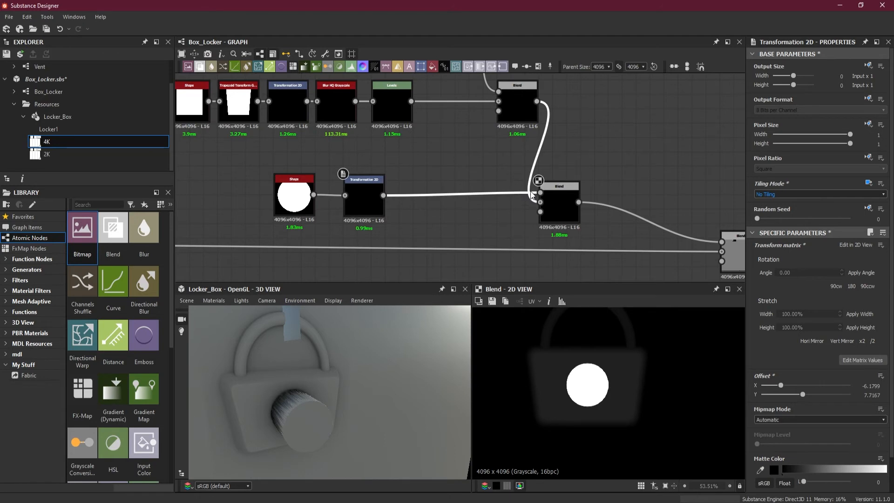
pyautogui.click(559, 202)
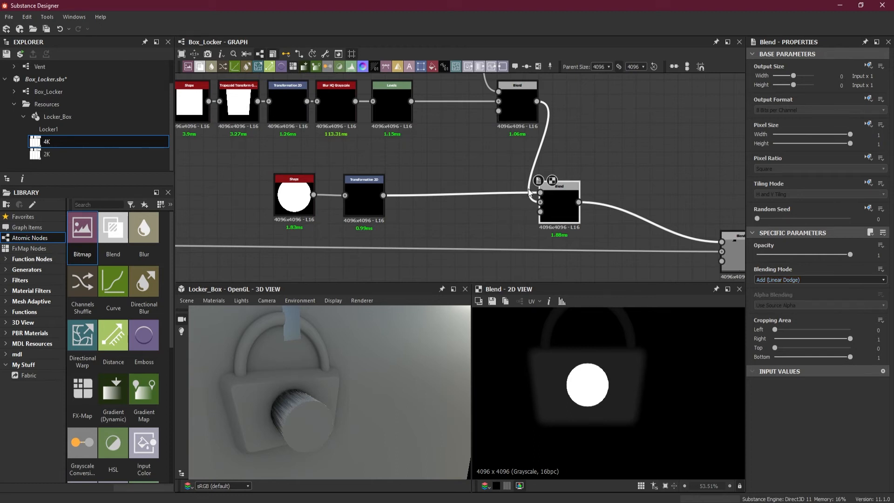
pyautogui.moveTo(525, 202); pyautogui.dragTo(532, 194)
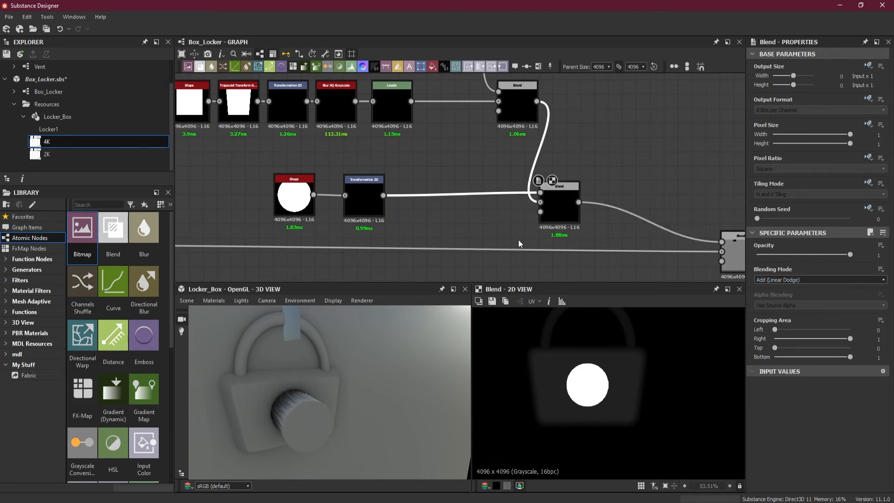
pyautogui.press('x')
pyautogui.moveTo(514, 114); pyautogui.dragTo(485, 111)
pyautogui.moveTo(565, 217); pyautogui.dragTo(621, 209)
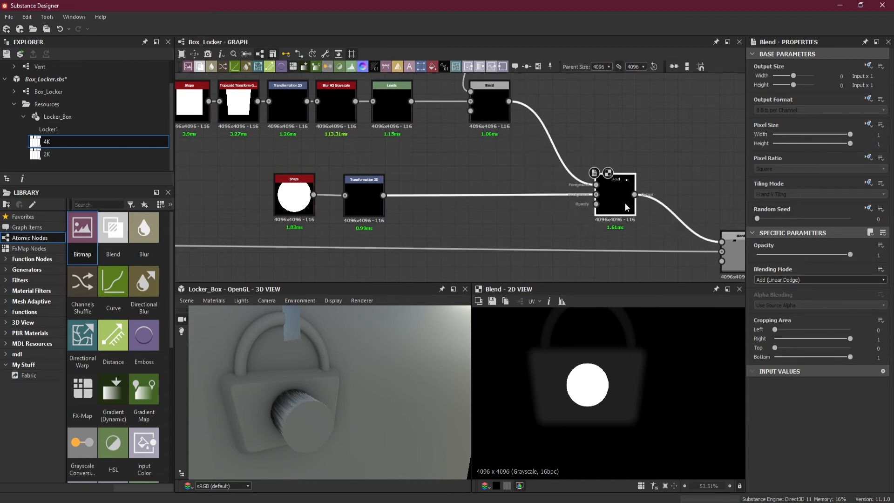
pyautogui.click(364, 203)
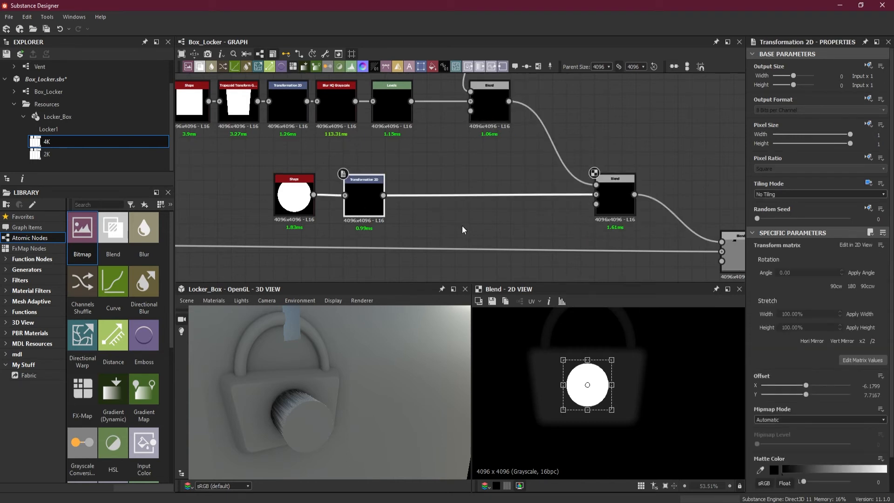
pyautogui.scroll(2, 449, 207)
pyautogui.click(418, 168)
pyautogui.press('space')
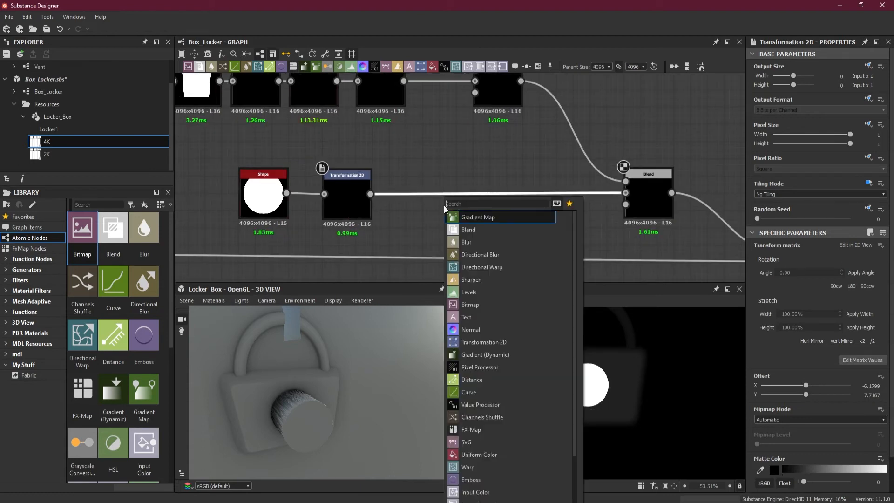
pyautogui.click(404, 148)
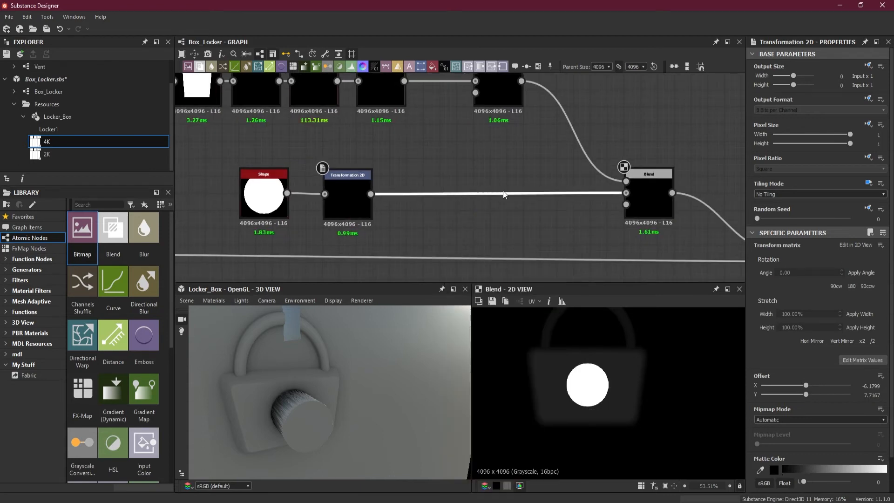
# Insert a Blur HQ Grayscale node between the disc's Transformation 2D and its Blend.
pyautogui.scroll(-3, 503, 192)
pyautogui.moveTo(324, 170); pyautogui.dragTo(353, 176, button='middle')
pyautogui.moveTo(353, 176); pyautogui.dragTo(436, 199)
pyautogui.click(423, 211)
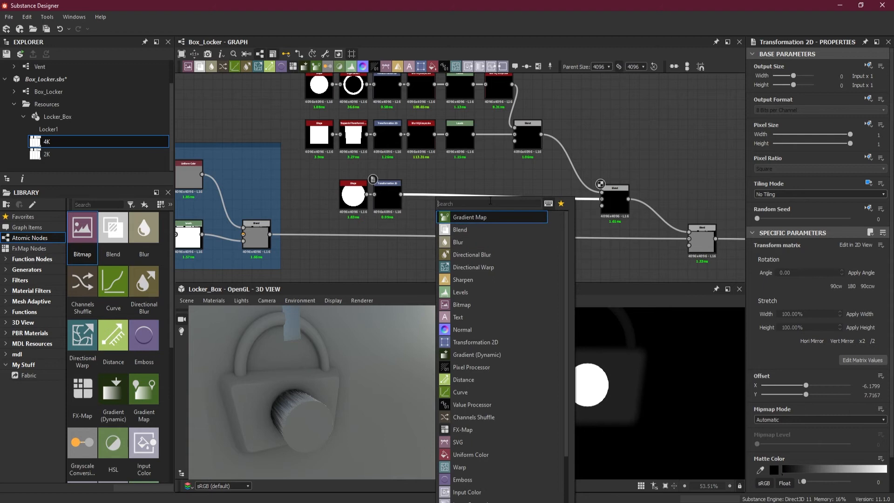
pyautogui.write('blur')
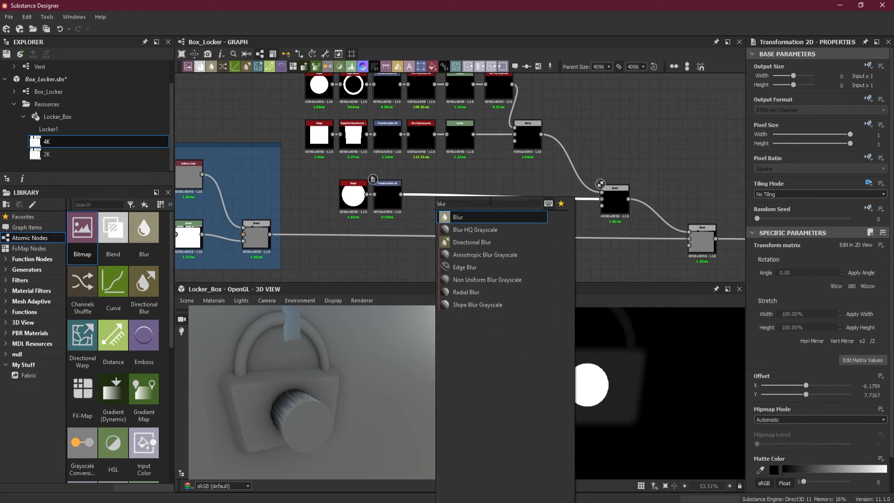
pyautogui.click(487, 230)
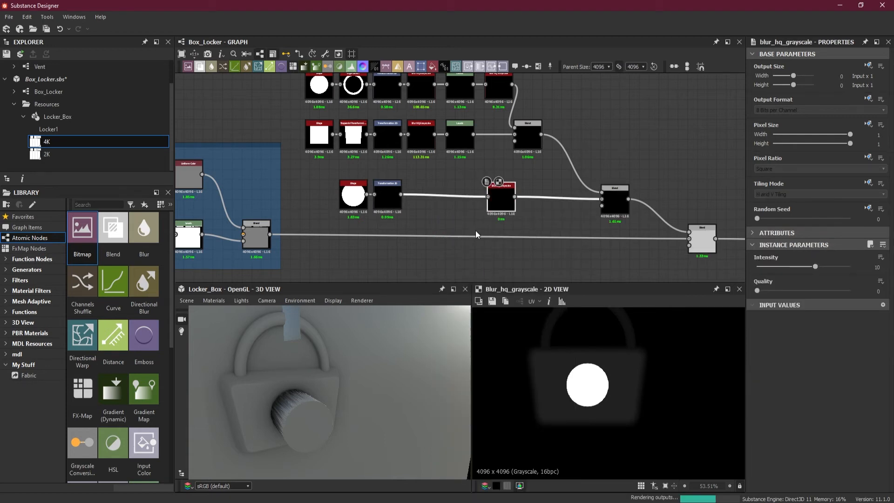
# Place the disc's Blur HQ Grayscale beside its Transformation 2D and set Quality to 1 and Intensity to 1.
pyautogui.moveTo(446, 199); pyautogui.dragTo(428, 199)
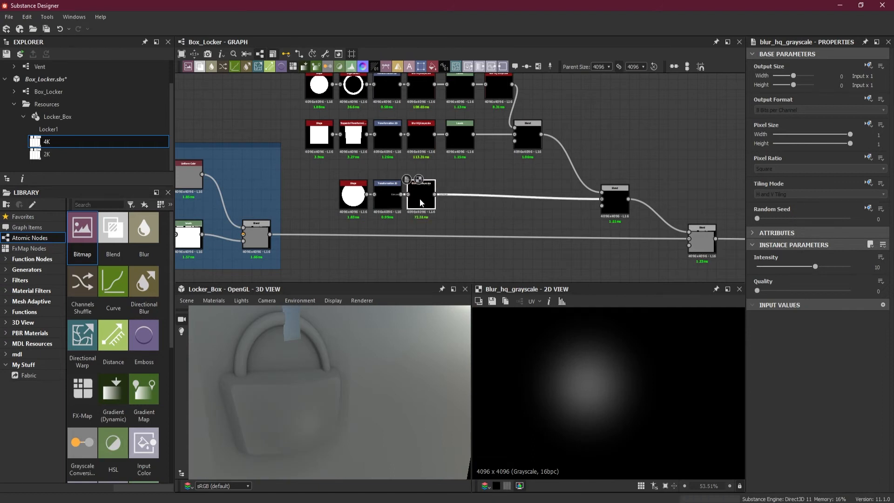
pyautogui.scroll(4, 424, 191)
pyautogui.moveTo(757, 290); pyautogui.dragTo(769, 269)
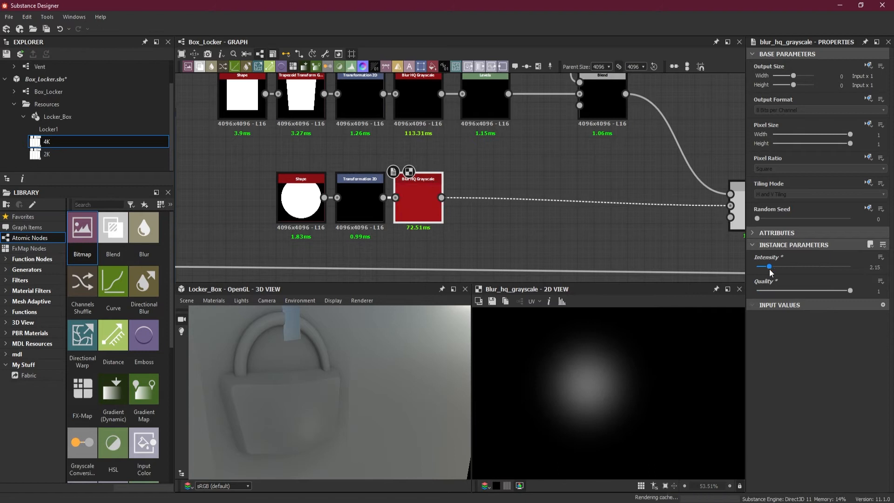
pyautogui.moveTo(767, 269); pyautogui.dragTo(763, 268)
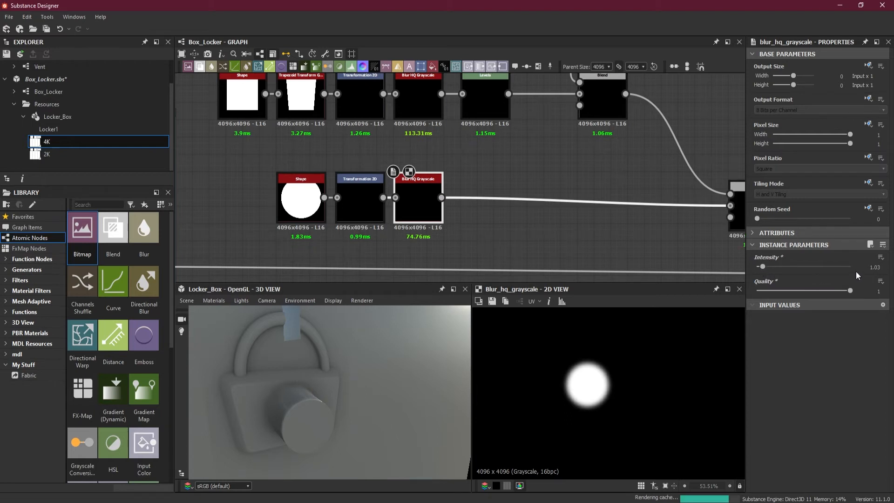
pyautogui.click(871, 268)
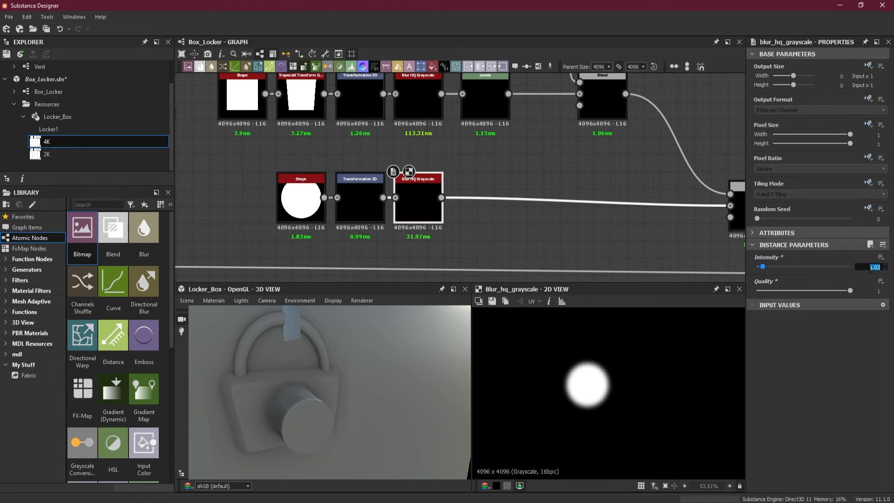
pyautogui.write('1')
pyautogui.press('Return')
# Insert a Levels node between the disc's Blur HQ Grayscale and its Blend, placing it close to the blur.
pyautogui.moveTo(483, 160); pyautogui.dragTo(507, 223)
pyautogui.press('space')
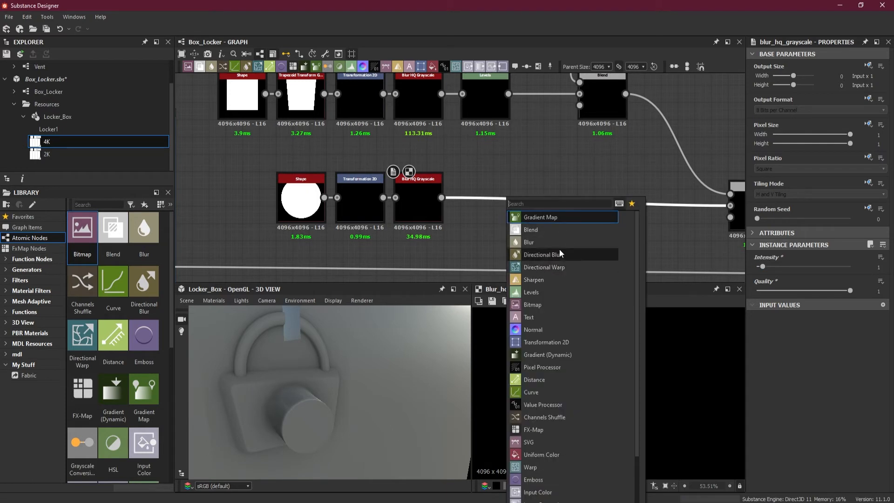
pyautogui.click(555, 293)
pyautogui.moveTo(581, 210); pyautogui.dragTo(483, 215)
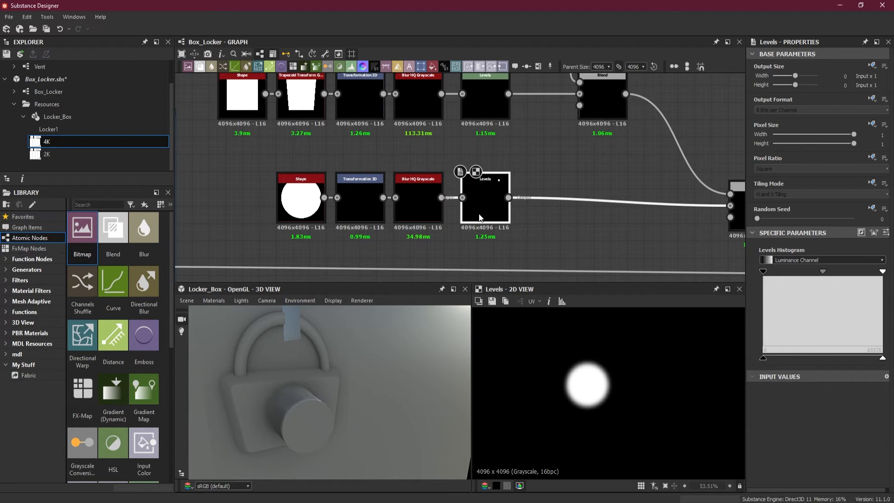
# Try flattening the disc by lowering the Levels output white almost to black, checking the padlock up close in 3D.
pyautogui.moveTo(882, 359); pyautogui.dragTo(776, 362)
pyautogui.scroll(3, 276, 409)
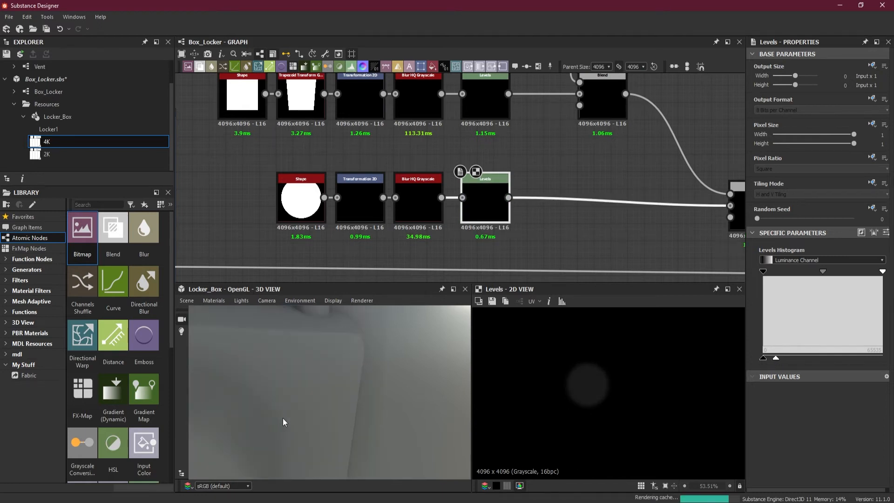
pyautogui.scroll(-4, 283, 418)
pyautogui.scroll(-3, 293, 427)
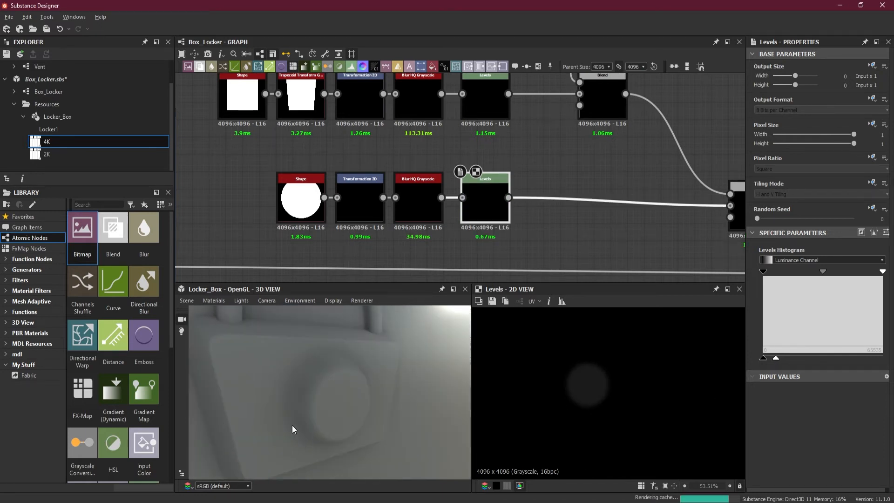
pyautogui.moveTo(775, 358); pyautogui.dragTo(772, 358)
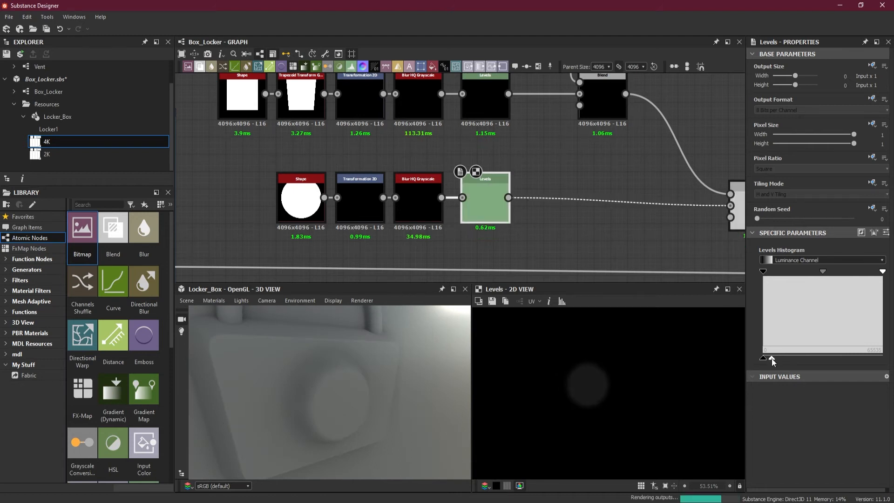
# Return the Levels output white to its maximum and inspect the raised disc's edge in 3D.
pyautogui.moveTo(772, 358); pyautogui.dragTo(883, 359)
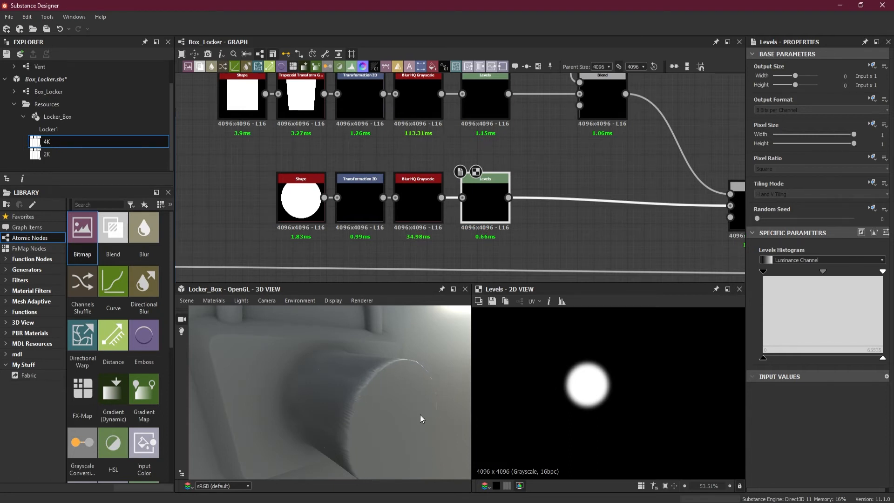
pyautogui.scroll(-3, 406, 405)
pyautogui.scroll(3, 367, 385)
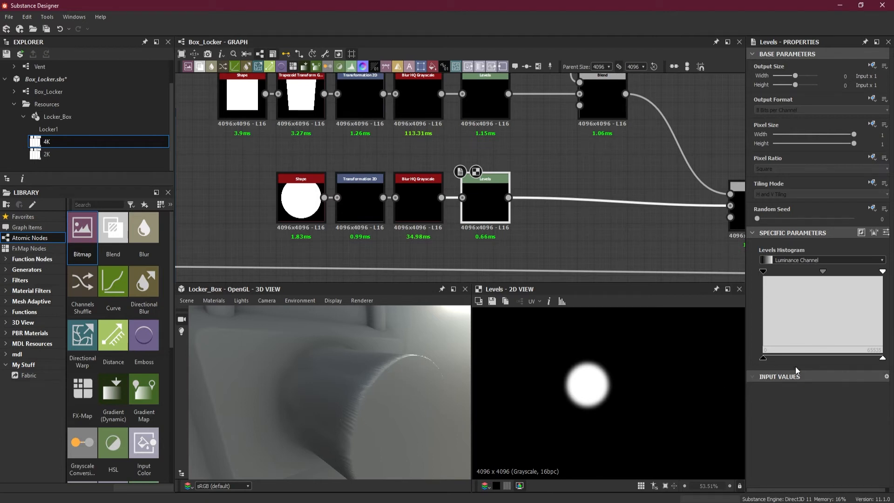
# Lower the disc's Levels output white almost to black and narrow its input range from both ends to sharpen the disc's edge.
pyautogui.moveTo(884, 361); pyautogui.dragTo(776, 356)
pyautogui.moveTo(775, 358); pyautogui.dragTo(773, 357)
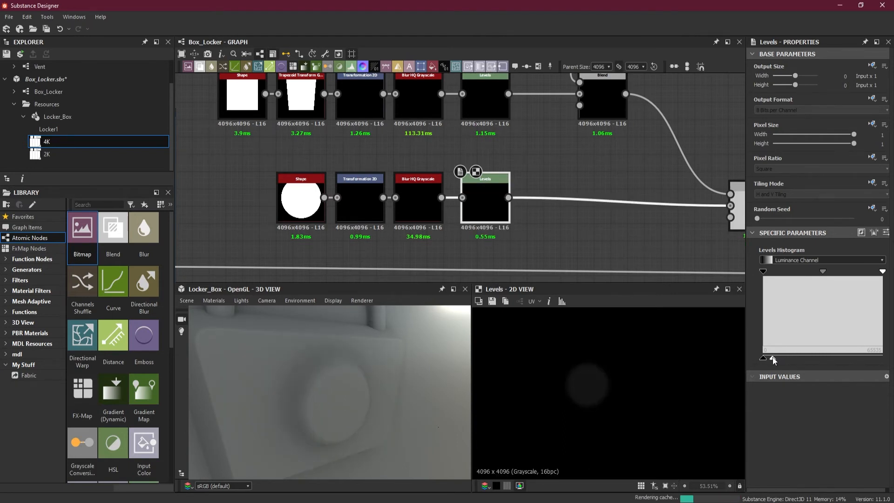
pyautogui.moveTo(886, 271); pyautogui.dragTo(840, 275)
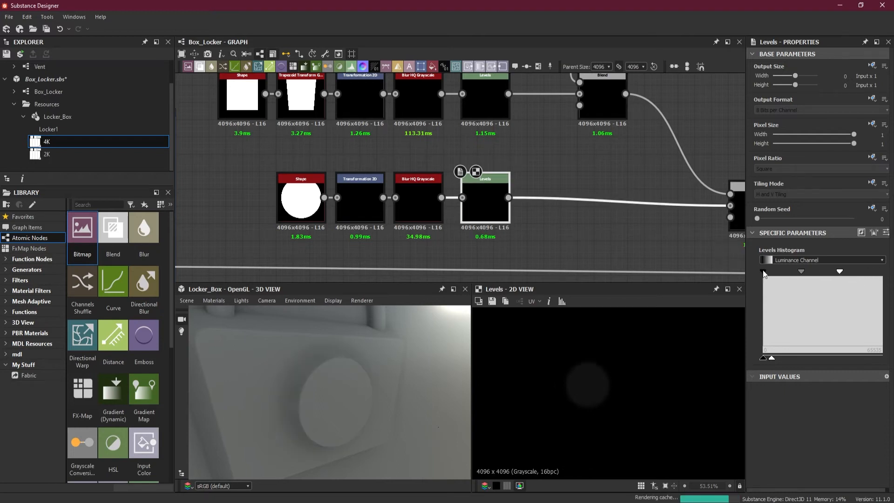
pyautogui.moveTo(764, 274); pyautogui.dragTo(818, 273)
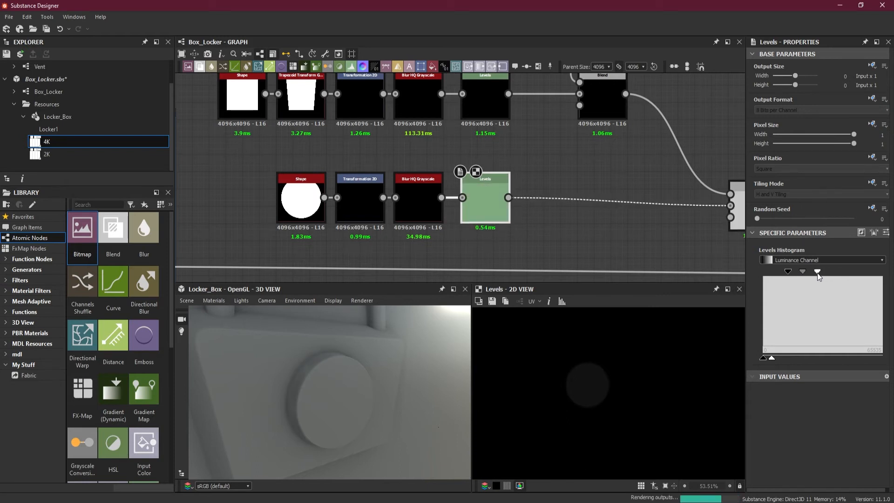
pyautogui.moveTo(771, 358); pyautogui.dragTo(768, 359)
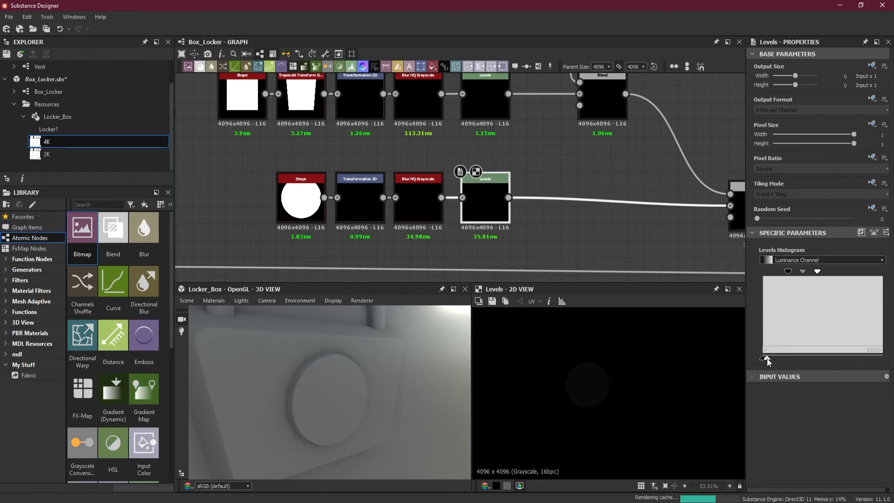
pyautogui.scroll(-2, 476, 249)
pyautogui.moveTo(357, 368)
pyautogui.mouseDown()
pyautogui.moveTo(331, 371)
pyautogui.moveTo(347, 376)
pyautogui.mouseUp()
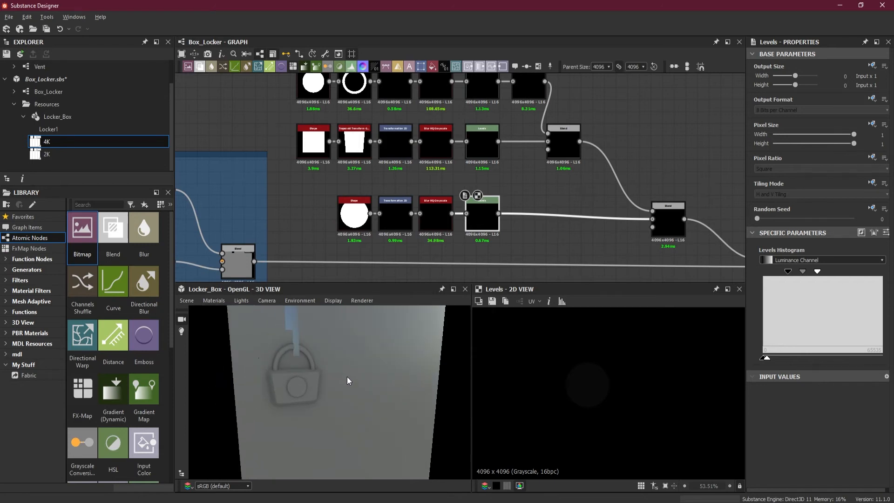
# Move the padlock node rows higher above the midlevel connection and bring the disc's Blend closer to its row.
pyautogui.scroll(-2, 631, 215)
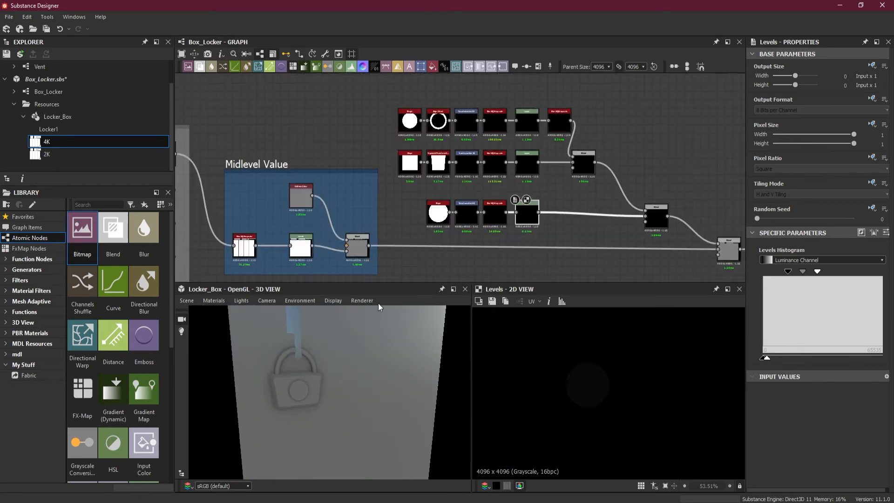
pyautogui.moveTo(596, 170); pyautogui.dragTo(582, 121)
pyautogui.moveTo(644, 219); pyautogui.dragTo(627, 177)
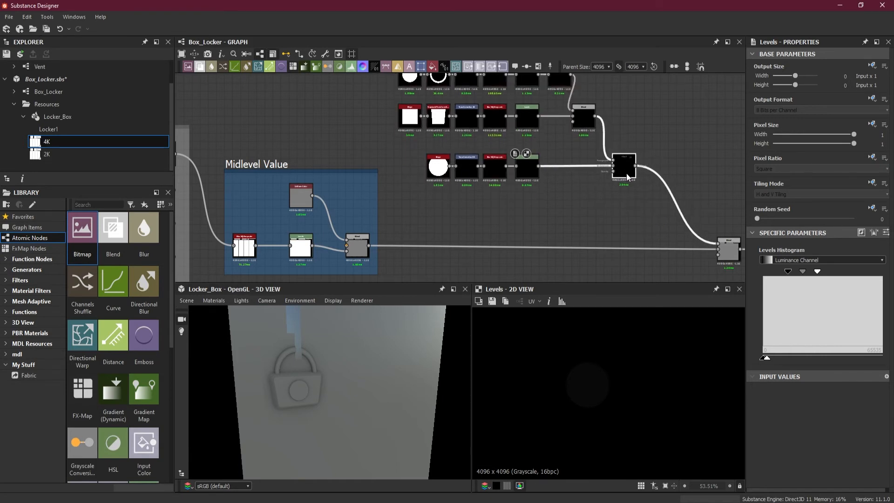
pyautogui.scroll(1, 579, 204)
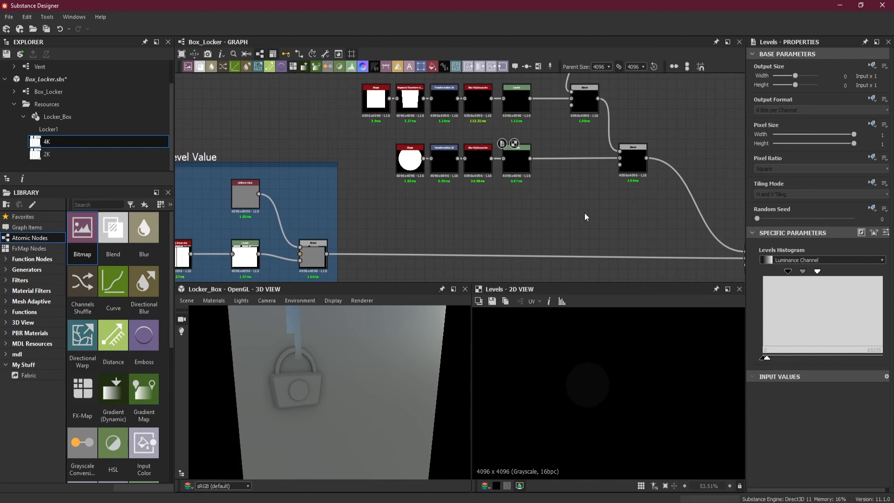
# Add a new Shape node below the disc's node row.
pyautogui.press('space')
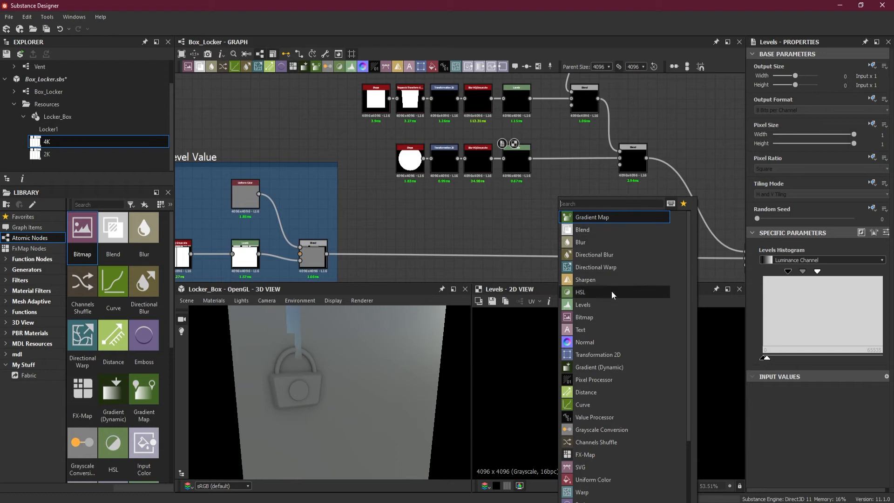
pyautogui.press('space')
pyautogui.write('sha')
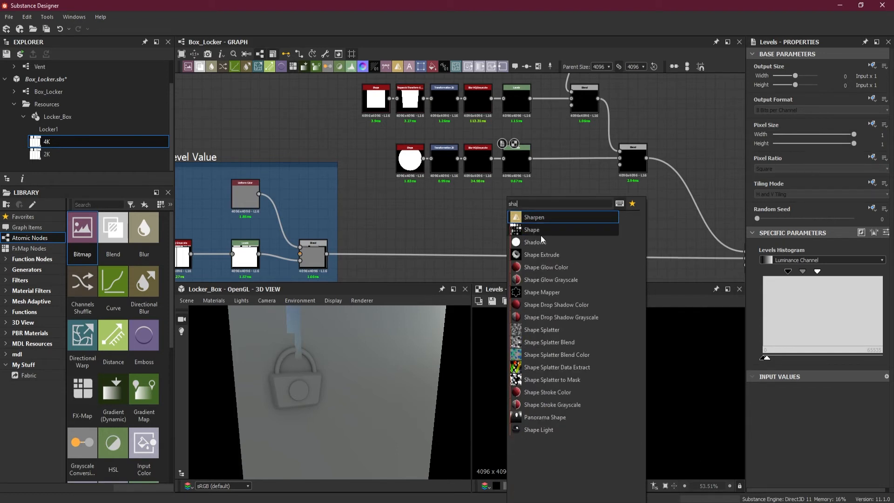
pyautogui.click(544, 233)
pyautogui.scroll(-3, 543, 227)
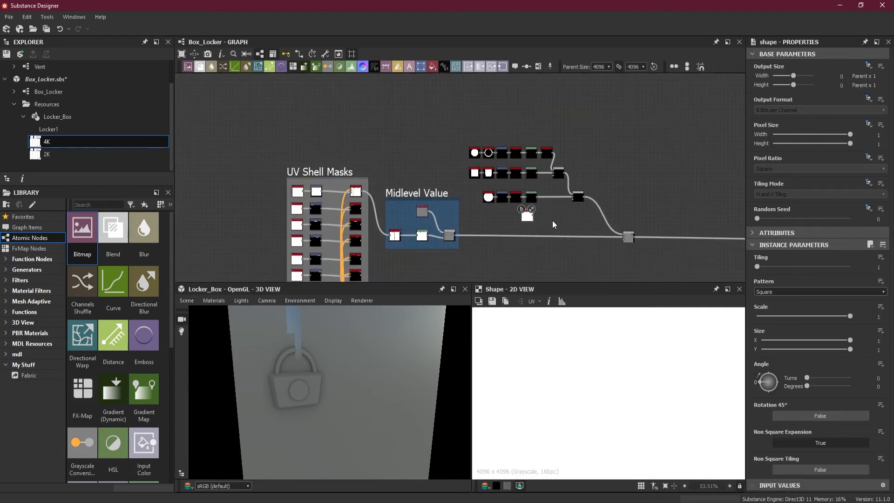
pyautogui.scroll(2, 553, 221)
pyautogui.scroll(-1, 542, 216)
pyautogui.moveTo(541, 216); pyautogui.dragTo(563, 233, button='middle')
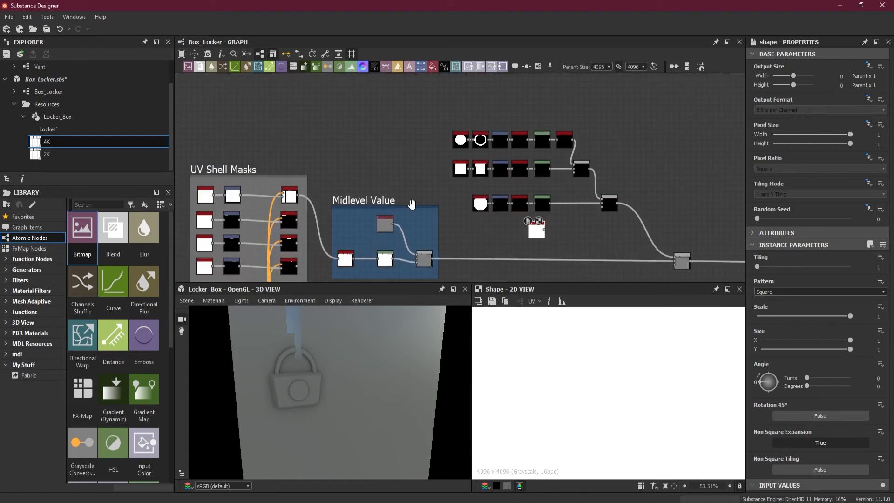
# Extend the Midlevel Value frame upward and move the new Shape node well below the disc's Shape, aligned with it.
pyautogui.moveTo(412, 206); pyautogui.dragTo(423, 97)
pyautogui.scroll(4, 610, 236)
pyautogui.moveTo(560, 243); pyautogui.dragTo(626, 225, button='middle')
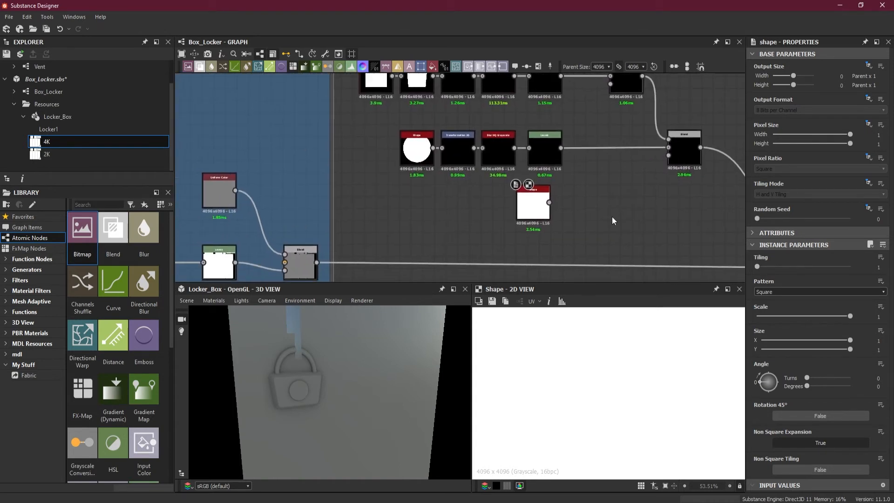
pyautogui.moveTo(540, 212); pyautogui.dragTo(424, 250)
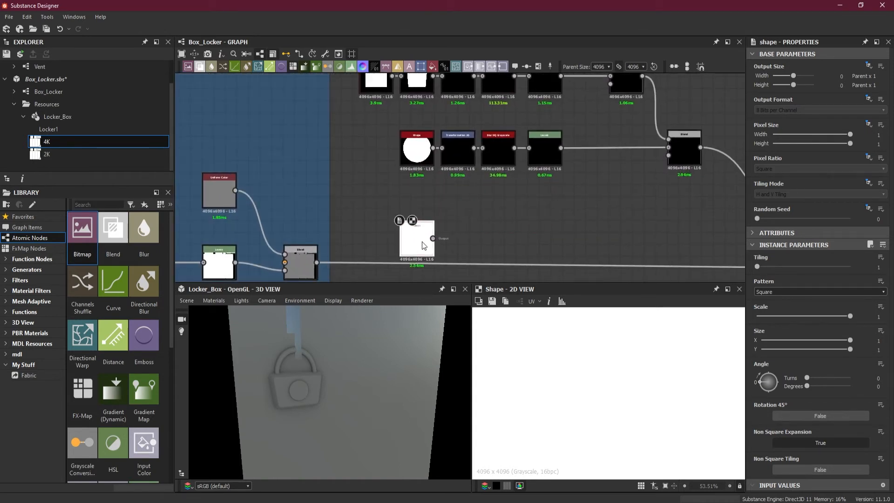
# Add a second Shape node and place it between the disc's Shape and the other new Shape.
pyautogui.press('space')
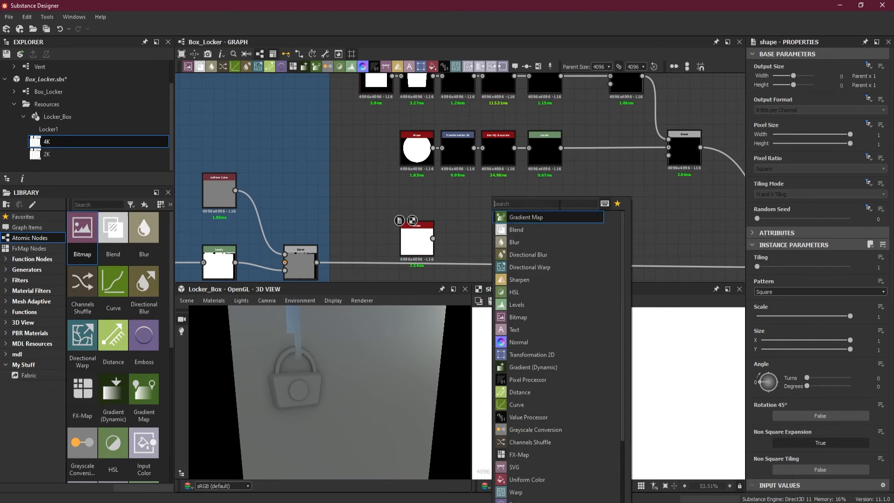
pyautogui.write('sha')
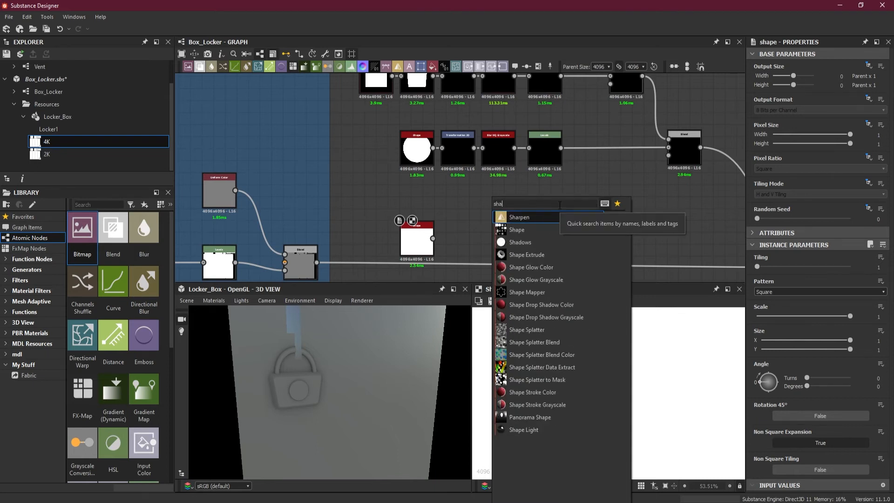
pyautogui.click(547, 228)
pyautogui.moveTo(480, 223); pyautogui.dragTo(410, 205)
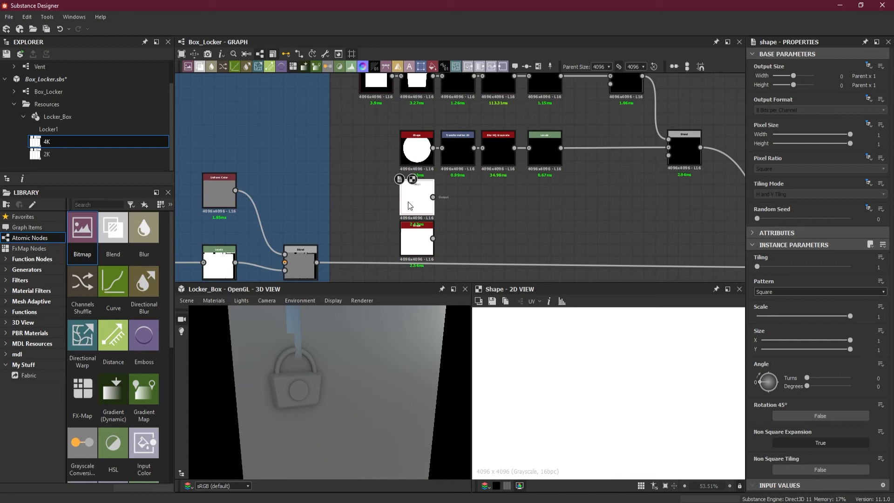
pyautogui.scroll(-3, 570, 239)
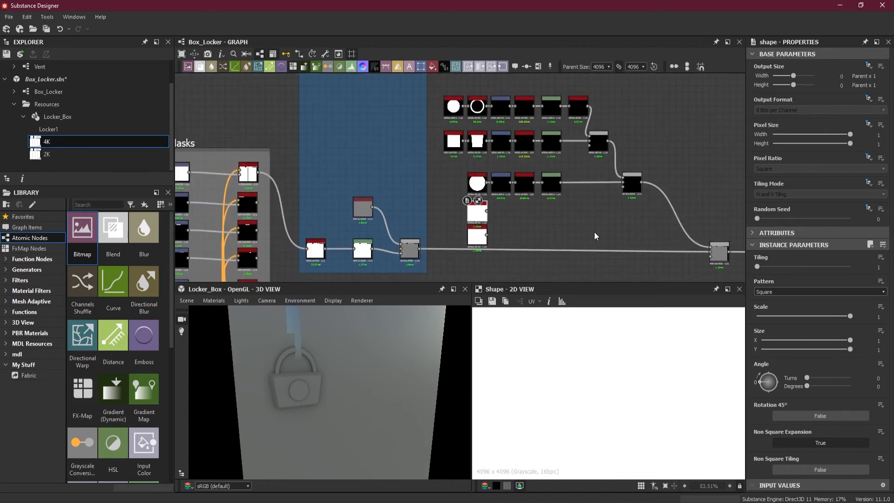
pyautogui.moveTo(594, 232); pyautogui.dragTo(512, 221, button='middle')
pyautogui.scroll(1, 512, 221)
pyautogui.scroll(-1, 513, 220)
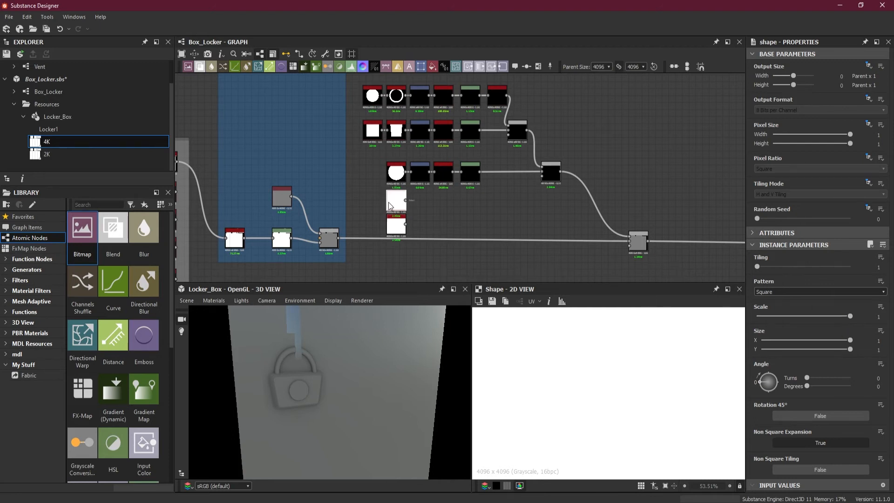
# Set the upper new Shape's Pattern to Disc with a reduced Scale, and set the lower square Shape's Scale to 0.75.
pyautogui.scroll(-5, 628, 366)
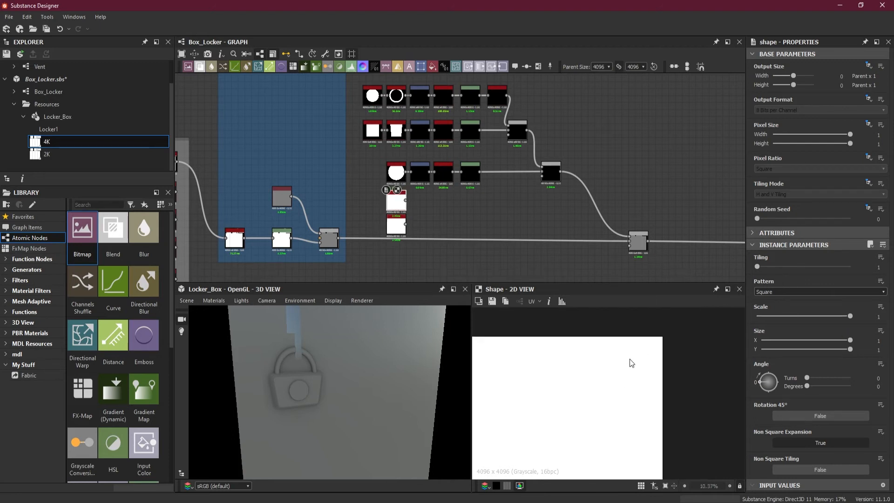
pyautogui.click(792, 292)
pyautogui.click(793, 305)
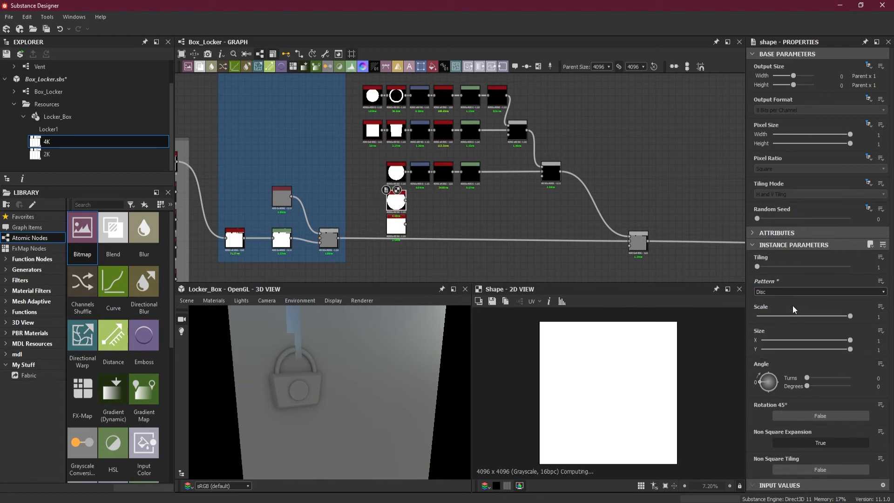
pyautogui.moveTo(851, 320); pyautogui.dragTo(820, 317)
pyautogui.doubleClick(396, 226)
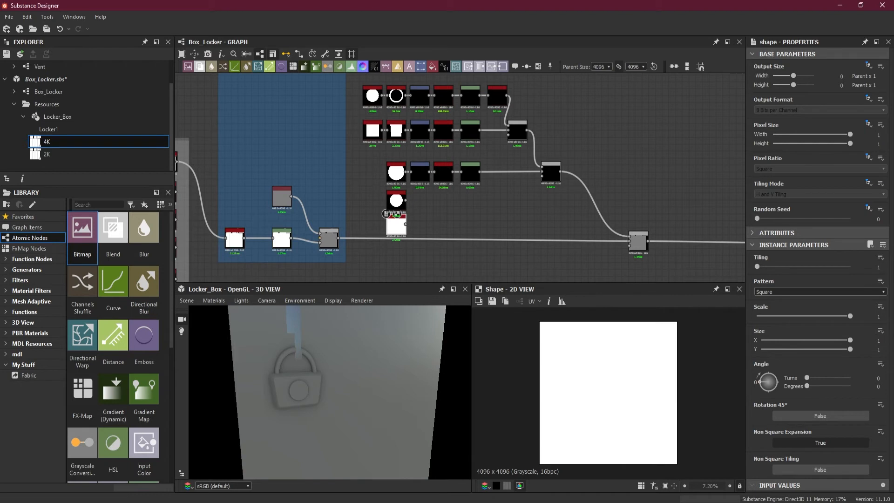
pyautogui.moveTo(851, 321); pyautogui.dragTo(827, 319)
# Add a Trapezoid Transform Grayscale node connected to the lower square Shape.
pyautogui.press('space')
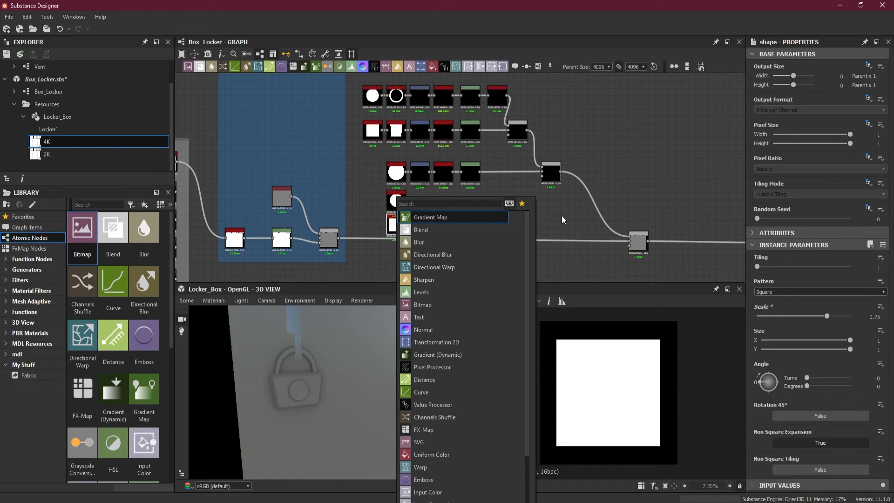
pyautogui.write('tra')
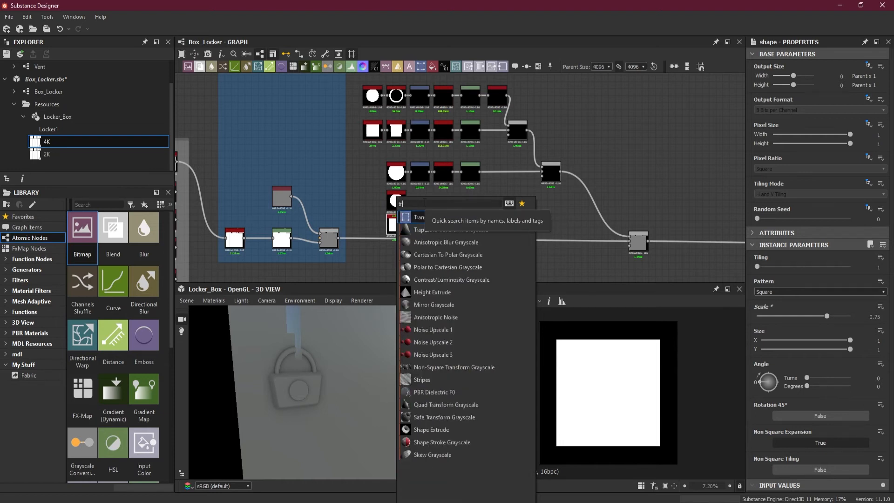
pyautogui.click(447, 230)
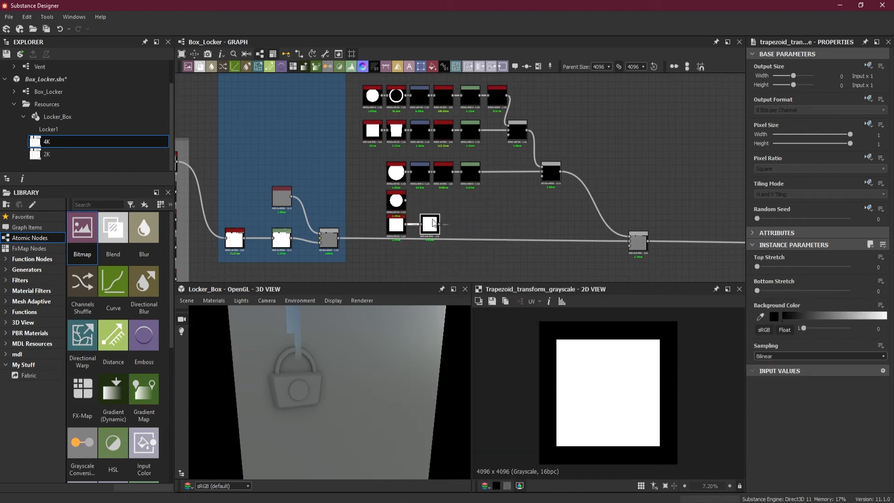
pyautogui.scroll(3, 433, 221)
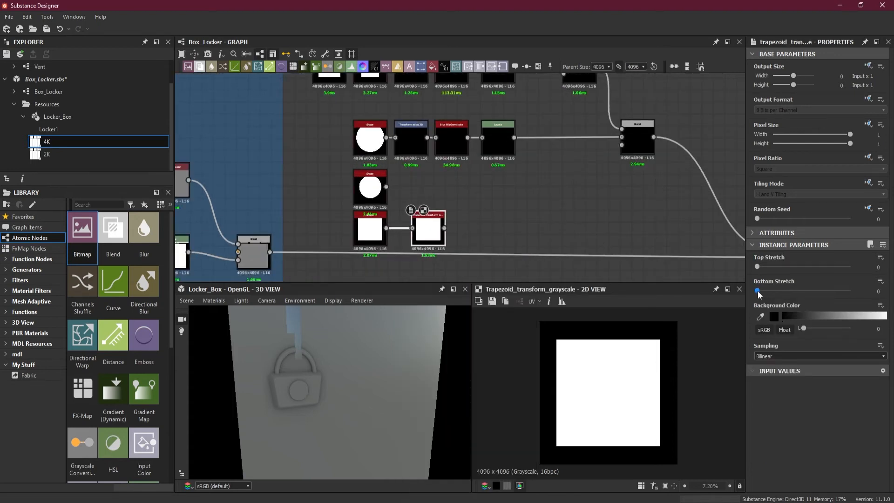
# Set the trapezoid transform's Tiling Mode to Absolute with No Tiling, and set its Top Stretch to 1.
pyautogui.click(868, 183)
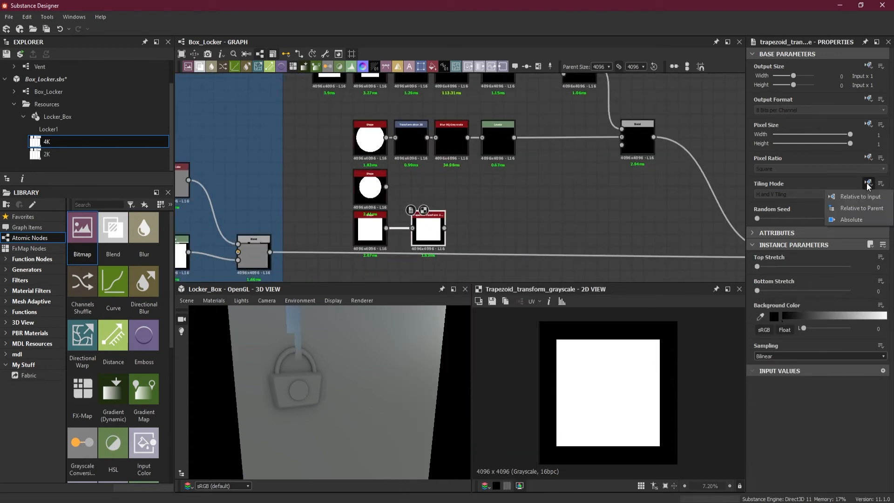
pyautogui.click(850, 218)
pyautogui.moveTo(756, 292)
pyautogui.mouseDown()
pyautogui.moveTo(783, 293)
pyautogui.moveTo(743, 290)
pyautogui.mouseUp()
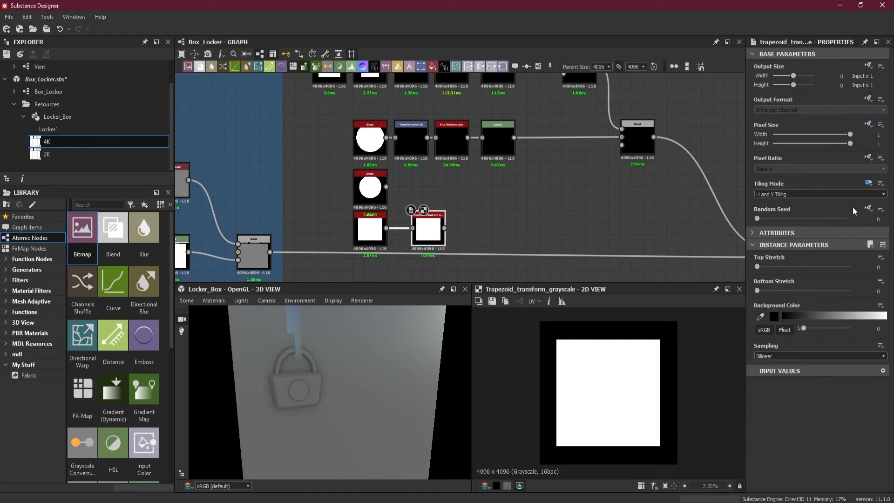
pyautogui.click(838, 194)
pyautogui.click(805, 202)
pyautogui.moveTo(768, 272); pyautogui.dragTo(862, 270)
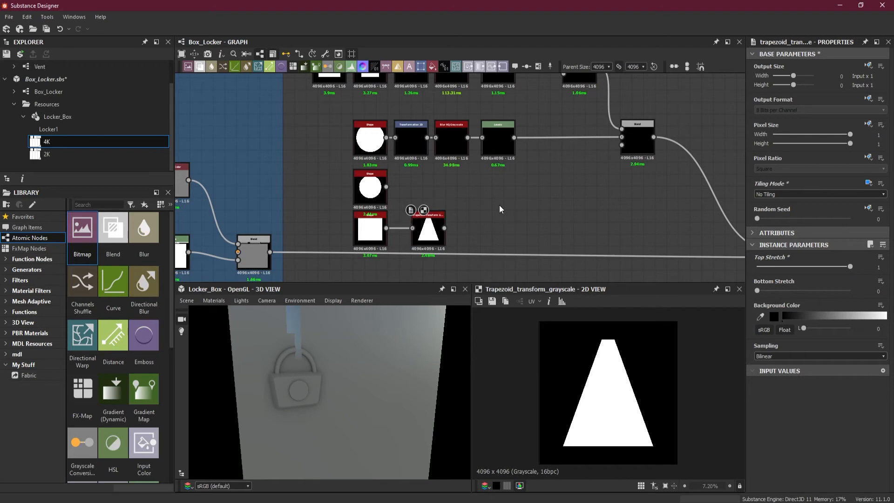
# Add a Transformation 2D node after the new disc Shape and another after the trapezoid transform, aligning the two.
pyautogui.click(370, 187)
pyautogui.click(421, 67)
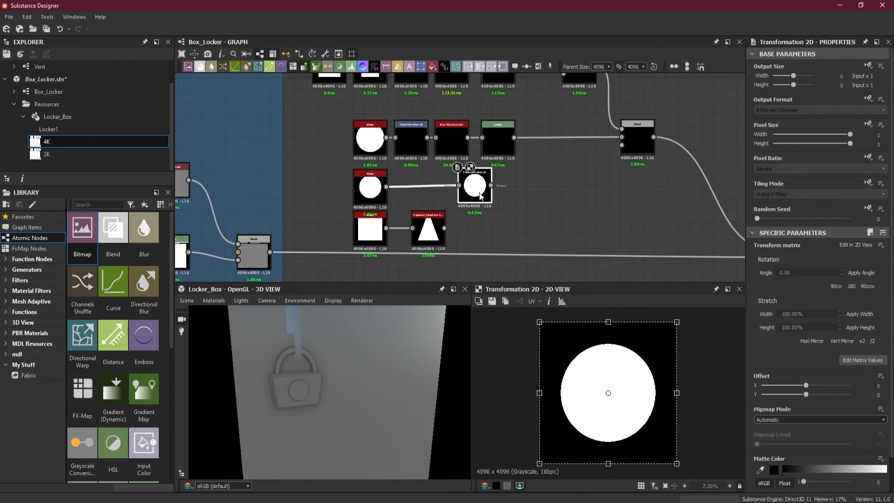
pyautogui.click(485, 198)
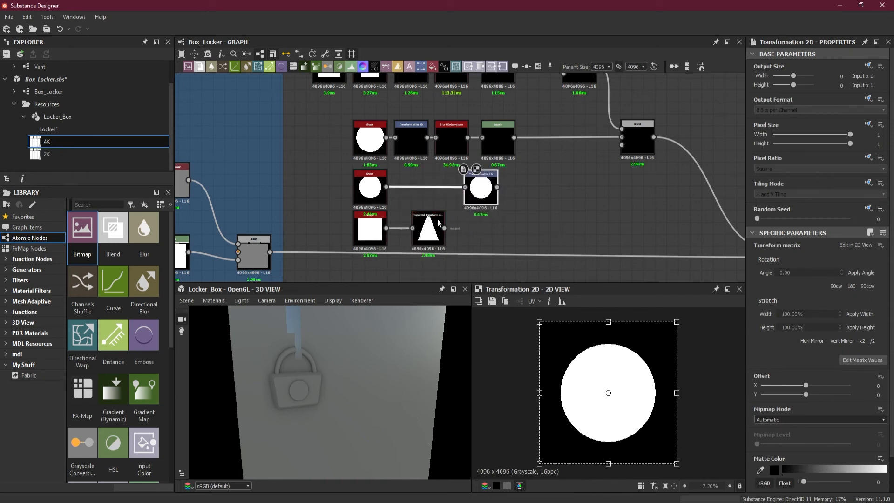
pyautogui.click(440, 227)
pyautogui.click(421, 68)
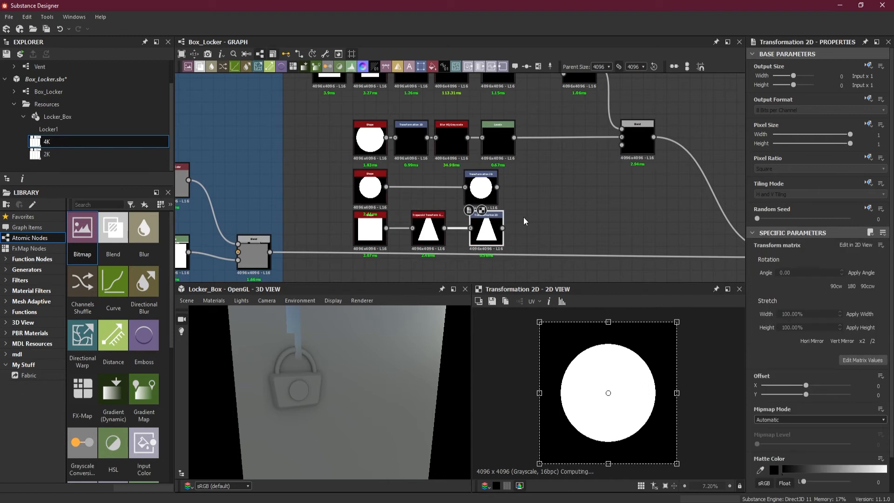
pyautogui.click(480, 236)
pyautogui.click(523, 216)
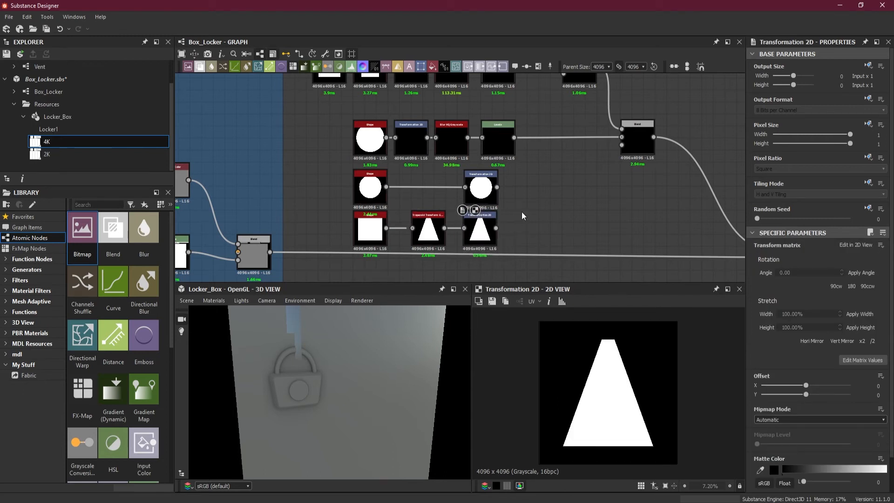
# Add a Blend node combining the disc and trapezoid Transformation 2D outputs, and set its Blending Mode to Add (Linear Dodge).
pyautogui.press('space')
pyautogui.click(577, 231)
pyautogui.moveTo(532, 194)
pyautogui.mouseDown()
pyautogui.moveTo(544, 205)
pyautogui.moveTo(528, 197)
pyautogui.mouseUp()
pyautogui.moveTo(496, 228); pyautogui.dragTo(529, 206)
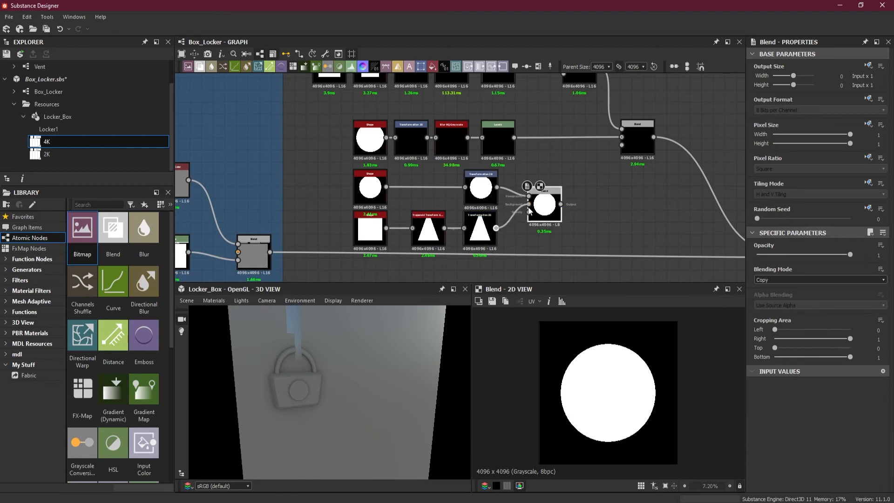
pyautogui.click(786, 279)
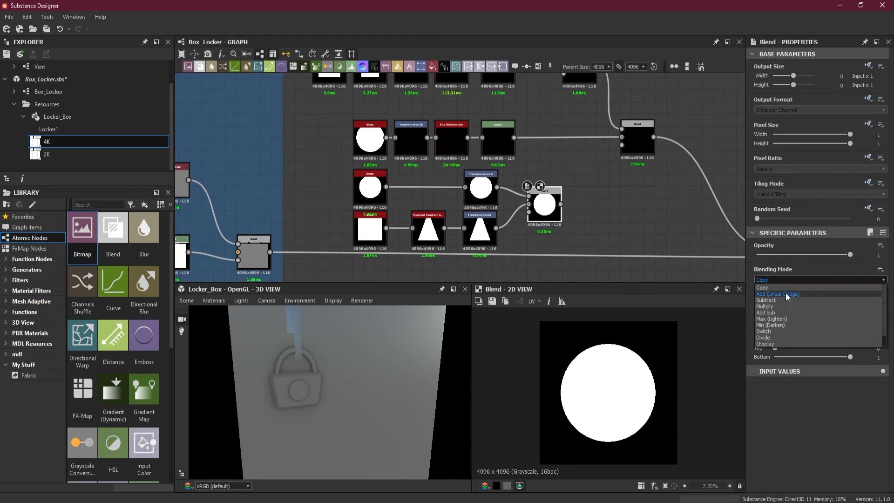
pyautogui.click(786, 294)
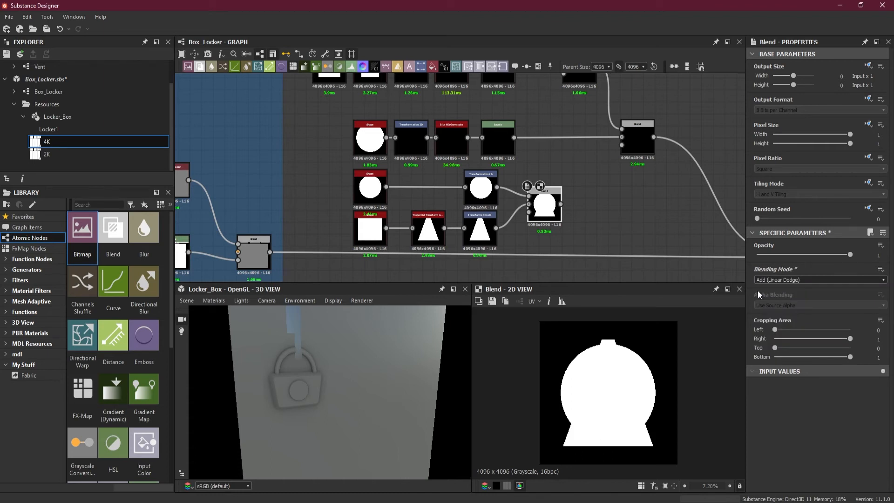
# Set the disc's Transformation 2D Tiling Mode to Absolute with No Tiling.
pyautogui.click(482, 193)
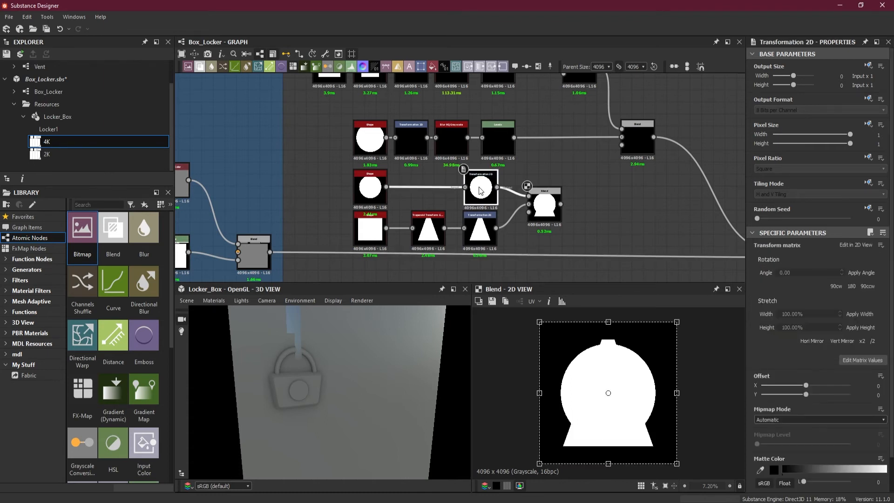
pyautogui.click(869, 182)
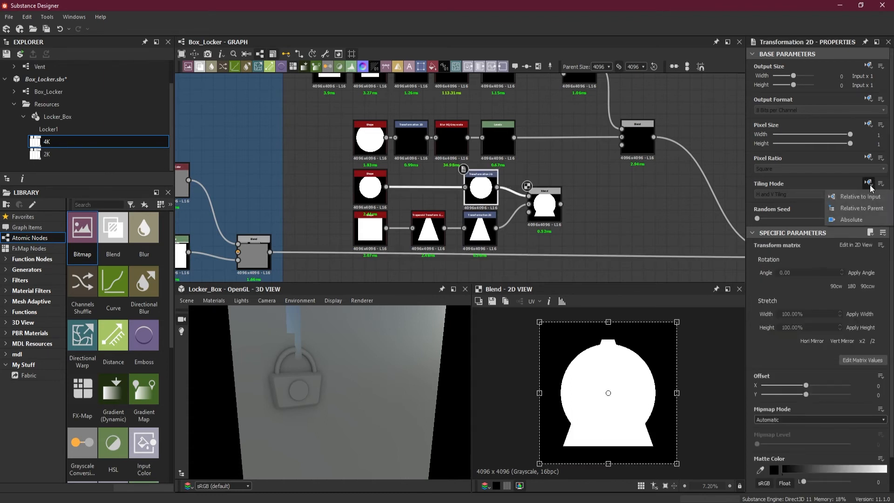
pyautogui.click(861, 220)
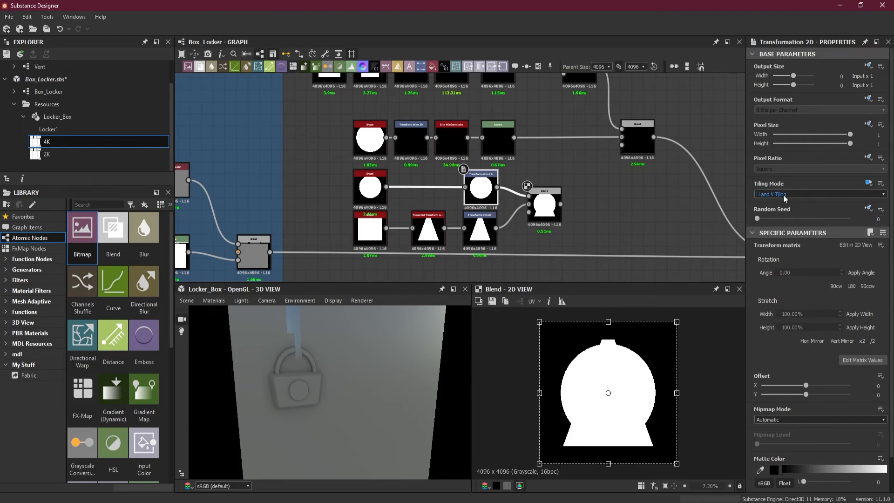
pyautogui.click(786, 194)
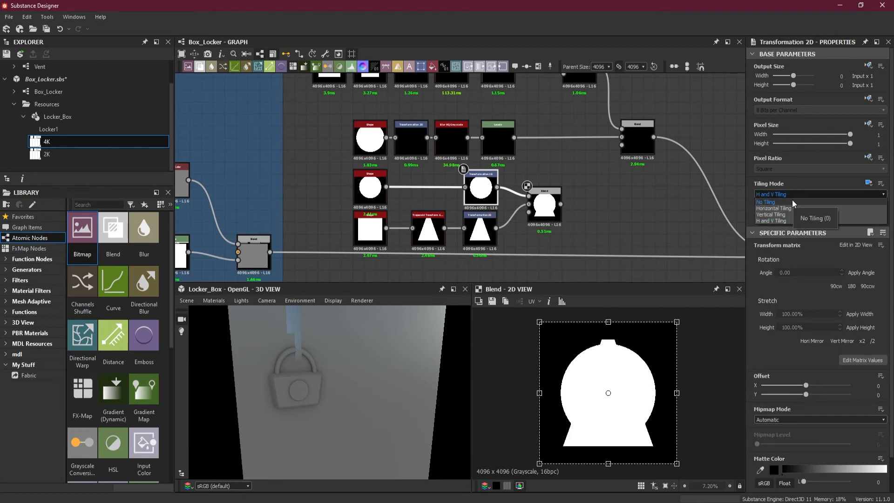
pyautogui.click(792, 202)
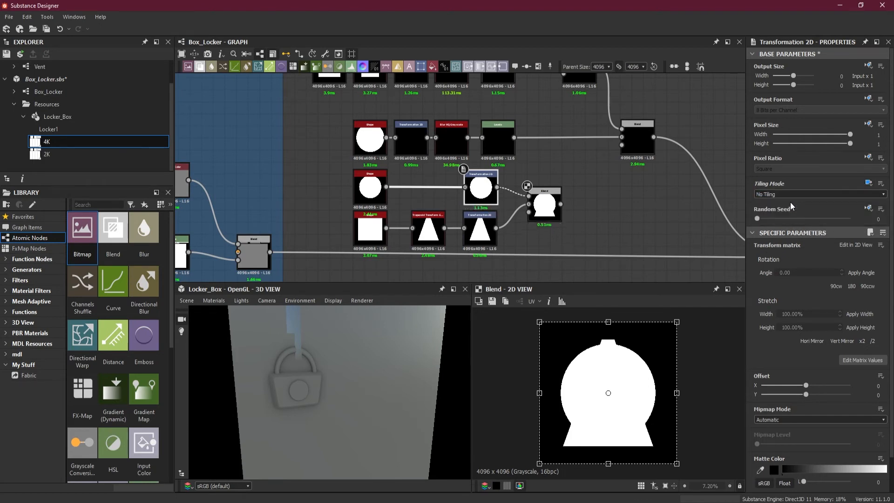
# Set the trapezoid's Transformation 2D Tiling Mode to Absolute with No Tiling, and preview the resulting blend.
pyautogui.doubleClick(482, 229)
pyautogui.click(865, 187)
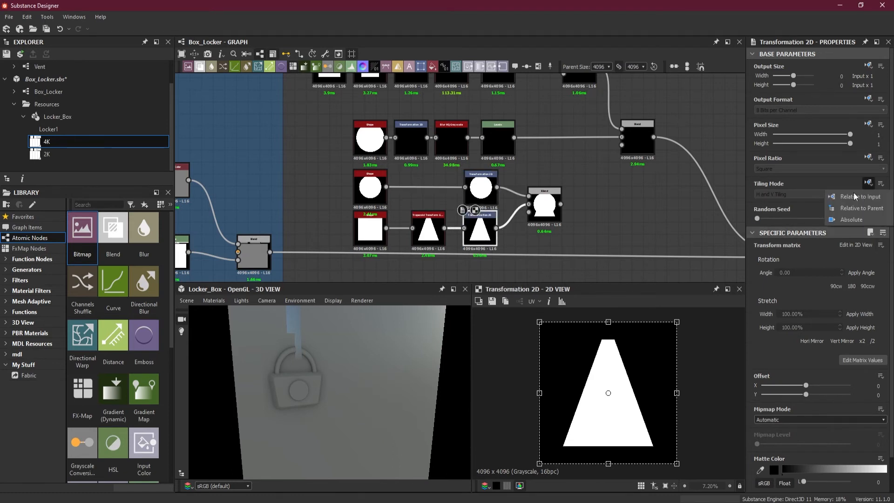
pyautogui.click(854, 221)
pyautogui.click(813, 194)
pyautogui.click(798, 202)
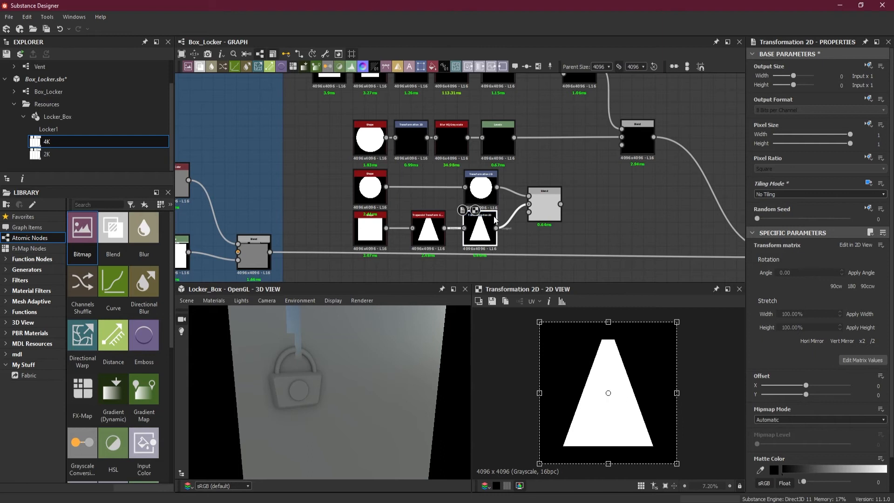
pyautogui.doubleClick(480, 185)
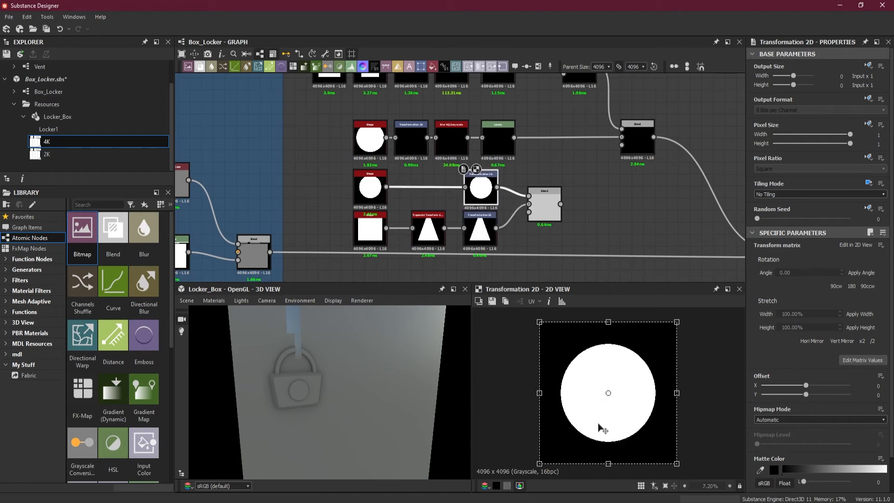
pyautogui.doubleClick(544, 207)
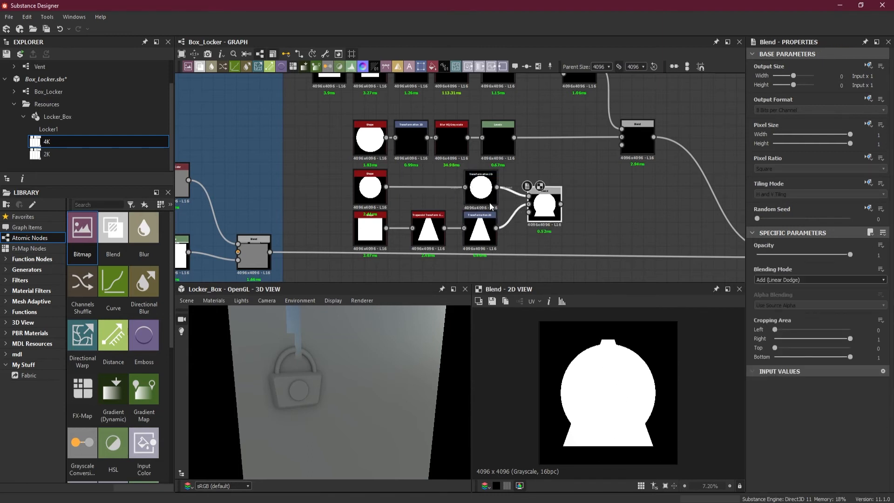
# Shrink the disc in its Transformation 2D and raise it to a Y offset of about 0.24 to form the keyhole's head.
pyautogui.click(478, 193)
pyautogui.moveTo(539, 462); pyautogui.dragTo(559, 443)
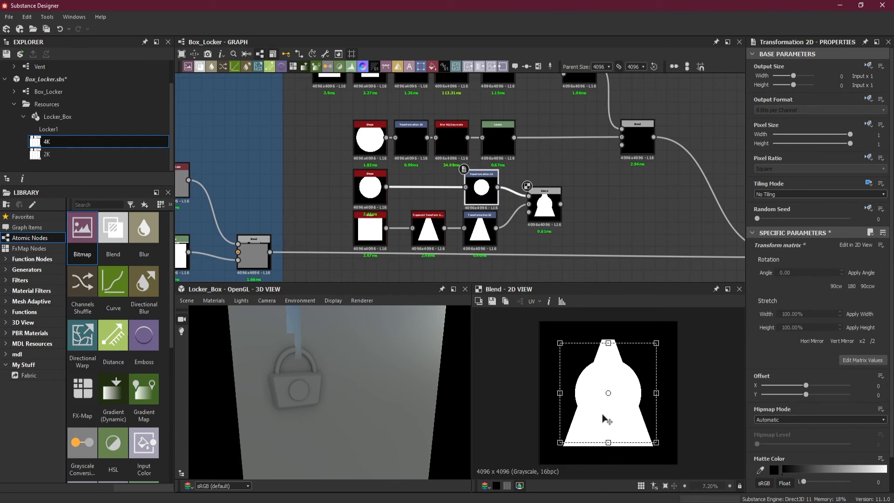
pyautogui.moveTo(608, 411); pyautogui.dragTo(610, 385)
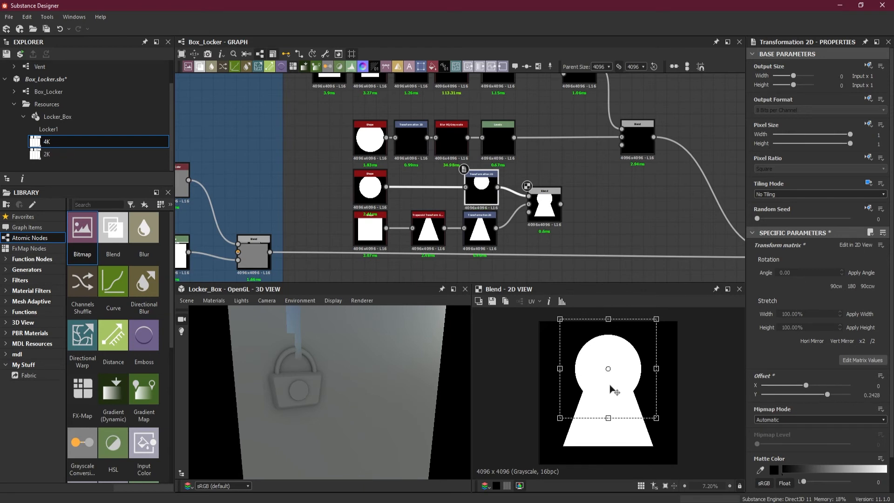
# Shrink the trapezoid in its Transformation 2D and lower it to a Y offset of about -0.2 below the disc.
pyautogui.click(479, 236)
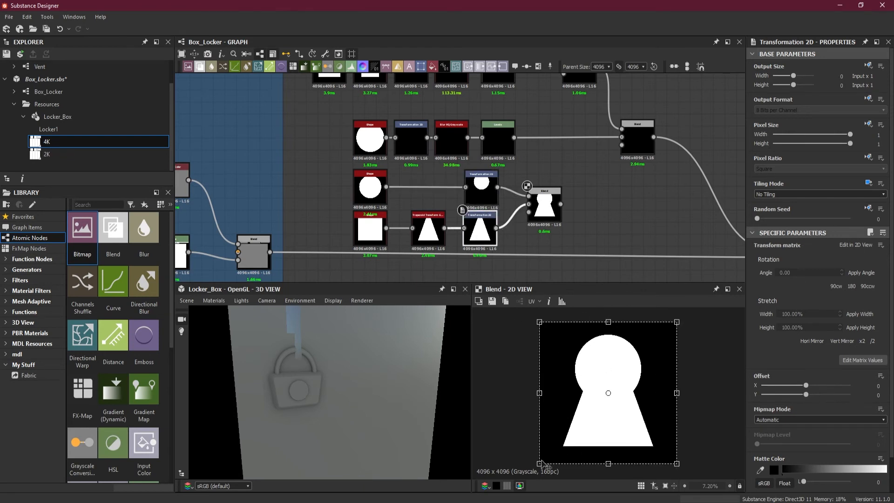
pyautogui.moveTo(539, 464); pyautogui.dragTo(563, 441)
pyautogui.moveTo(616, 411); pyautogui.dragTo(617, 427)
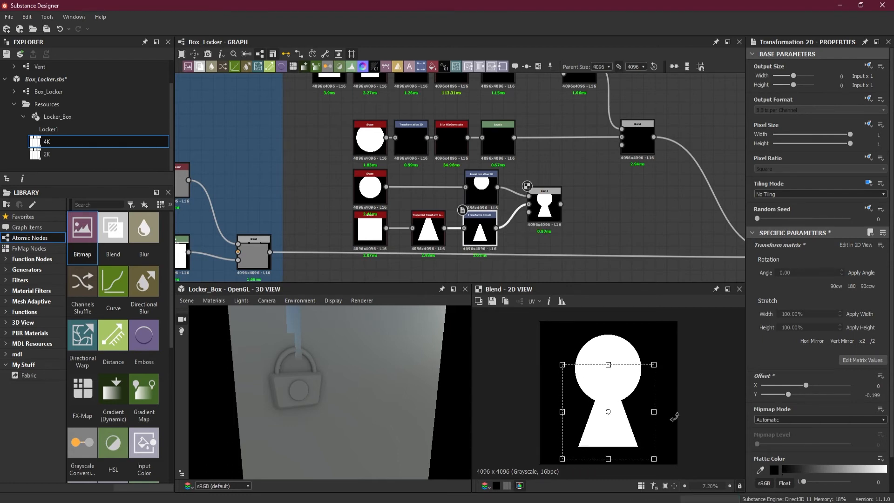
pyautogui.click(591, 217)
# Insert a Blend node after the padlock's last Blend, feeding the padlock into its foreground and the keyhole blend into its background.
pyautogui.scroll(-3, 595, 215)
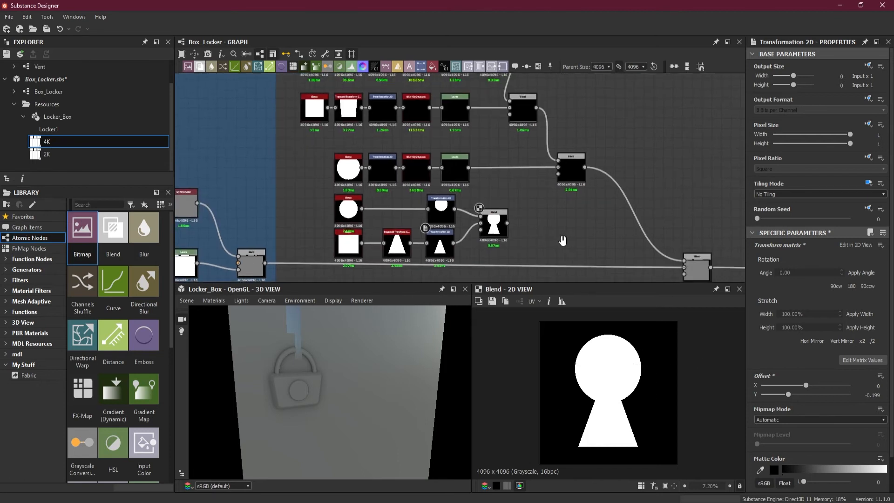
pyautogui.scroll(-1, 564, 245)
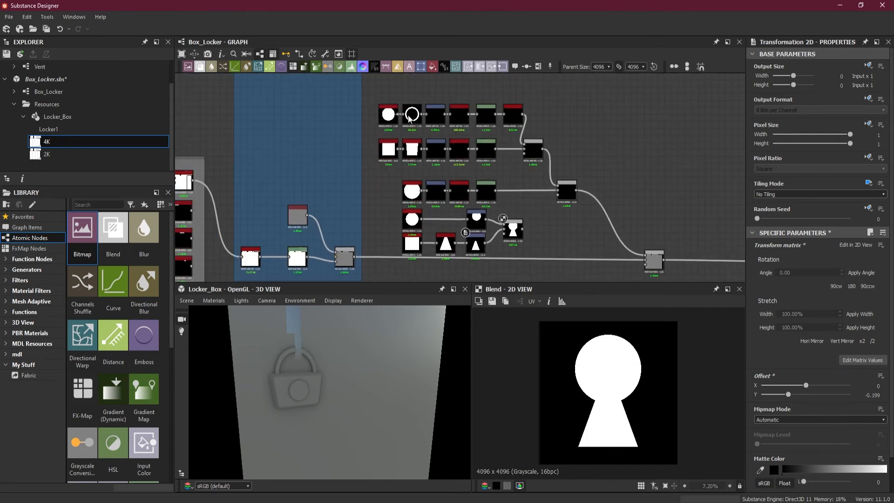
pyautogui.moveTo(398, 193); pyautogui.dragTo(513, 223)
pyautogui.click(559, 235)
pyautogui.scroll(3, 560, 238)
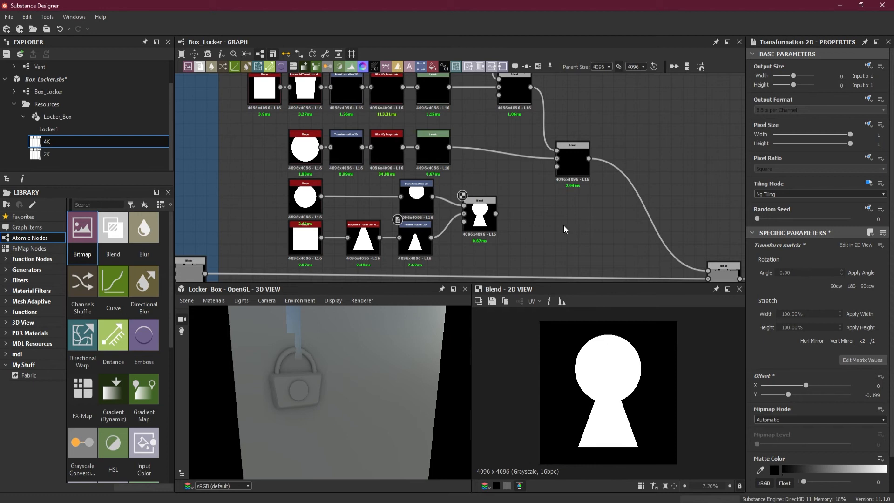
pyautogui.press('space')
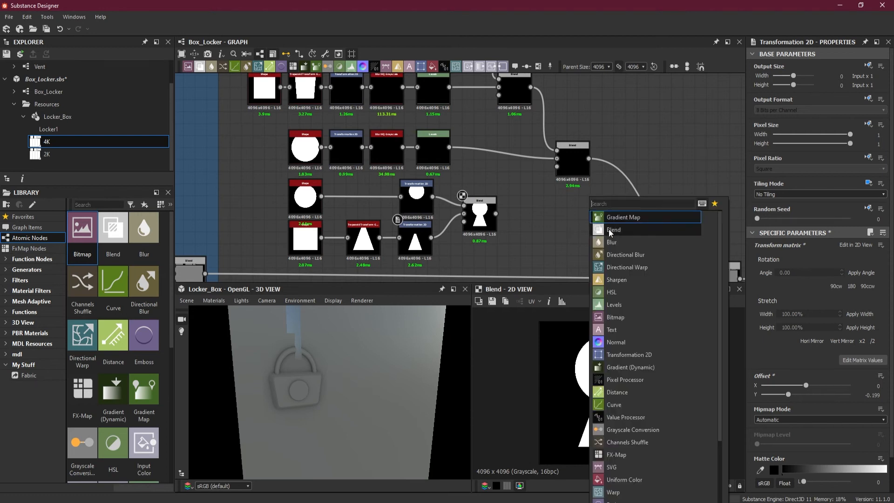
pyautogui.click(603, 230)
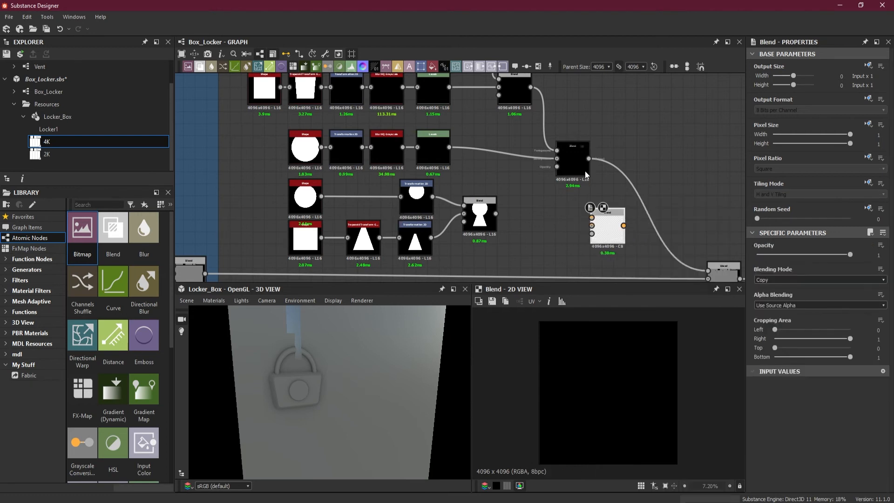
pyautogui.keyDown('shift'); pyautogui.moveTo(590, 159); pyautogui.dragTo(666, 217); pyautogui.keyUp('shift')
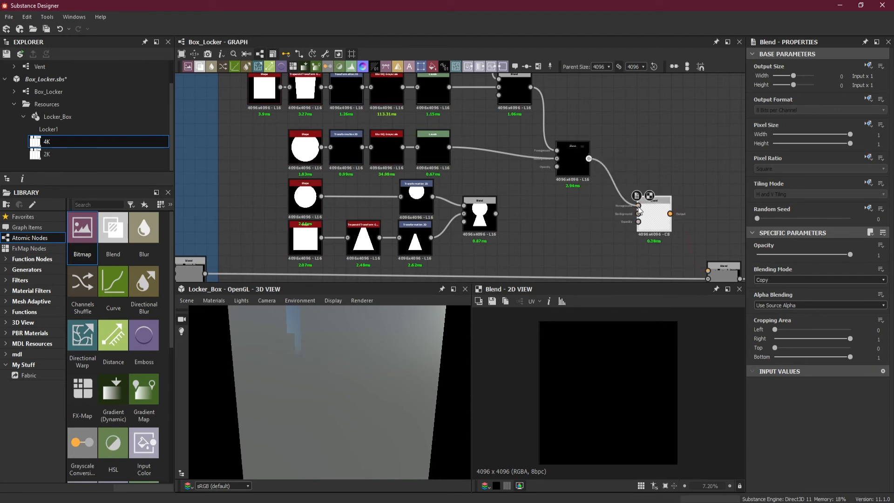
pyautogui.moveTo(495, 213); pyautogui.dragTo(638, 214)
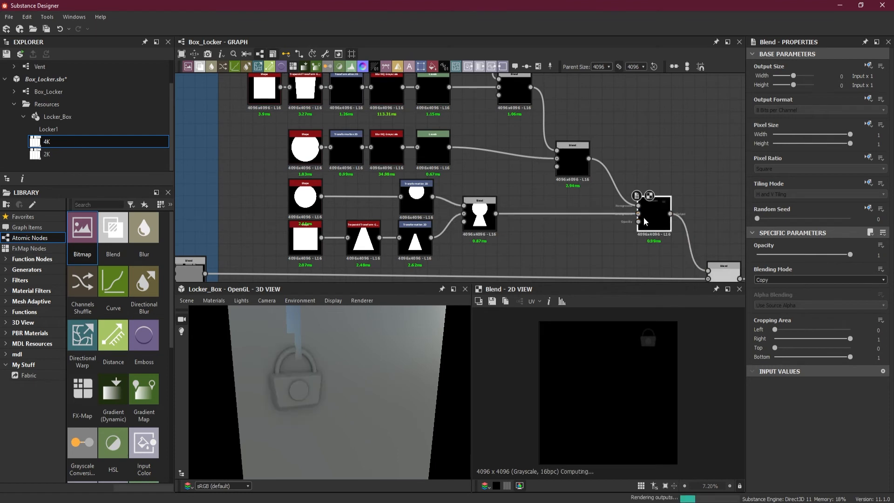
# Try to add a Transformation 2D node after the keyhole Blend.
pyautogui.moveTo(526, 202); pyautogui.dragTo(547, 234)
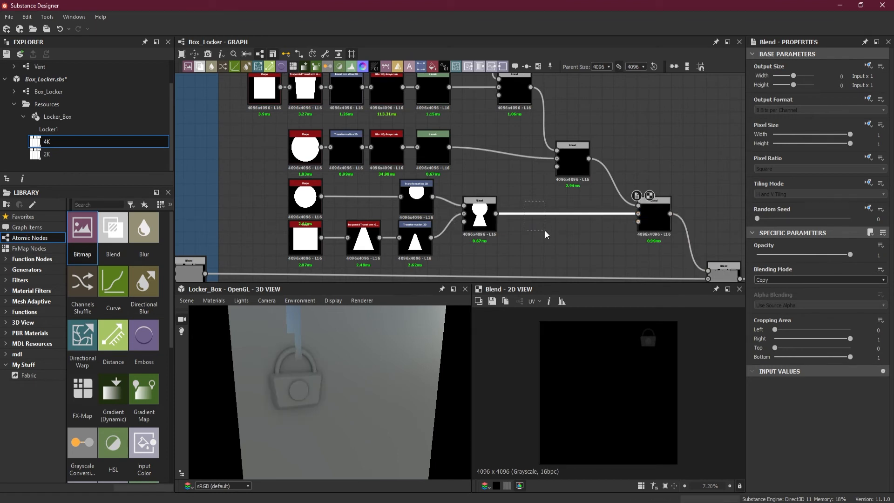
pyautogui.moveTo(547, 234); pyautogui.dragTo(546, 233)
pyautogui.click(479, 207)
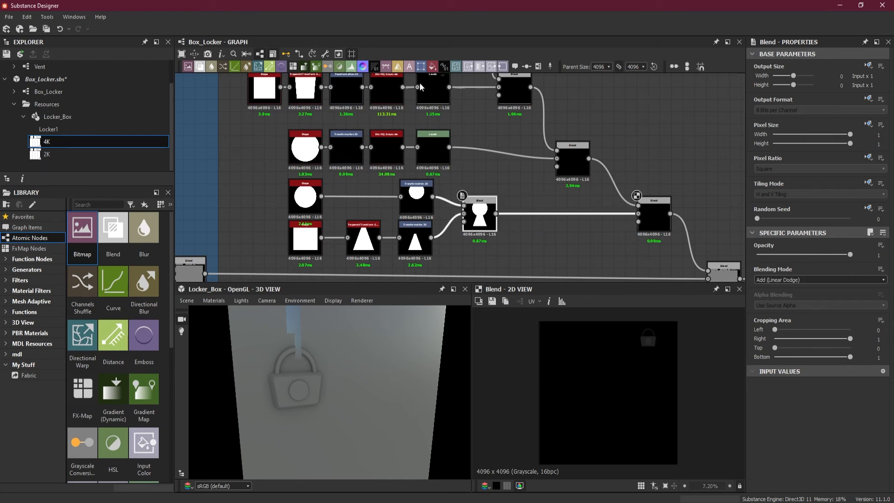
pyautogui.click(420, 67)
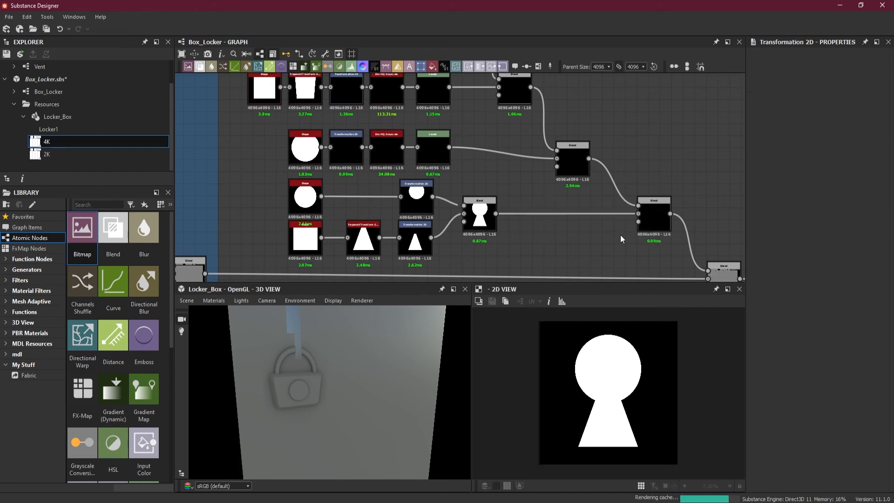
# Set the Blending Mode of the Blend joining padlock and keyhole to Add (Linear Dodge).
pyautogui.click(653, 221)
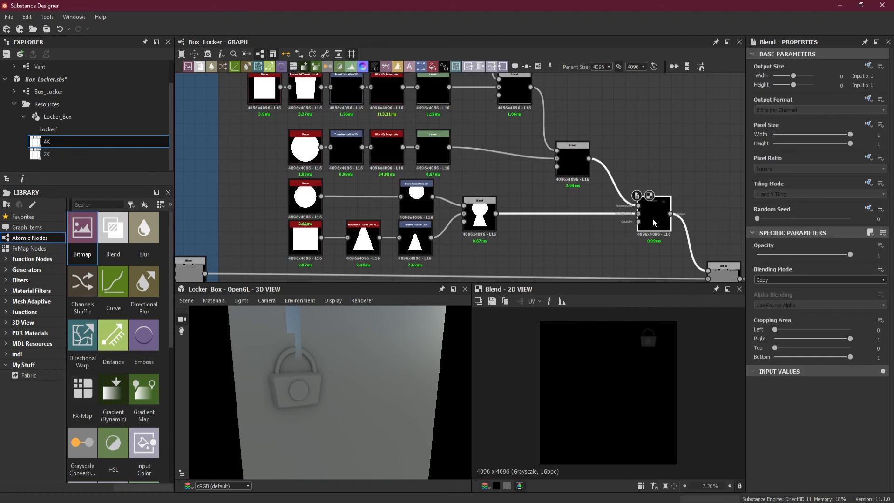
pyautogui.click(777, 280)
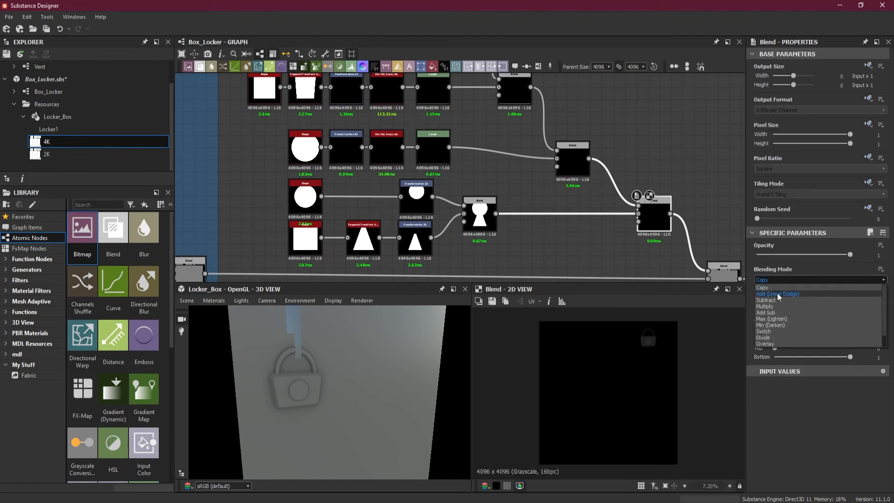
pyautogui.click(777, 294)
# Scale the keyhole disc down in its Transformation 2D and place it on the padlock's central disc, at offset about X -21.17, Y 26.99.
pyautogui.click(417, 200)
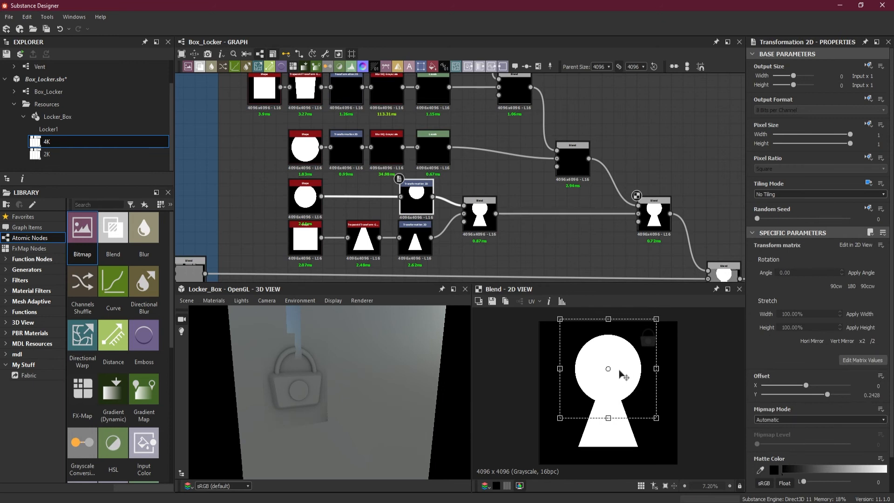
pyautogui.moveTo(620, 374); pyautogui.dragTo(651, 363)
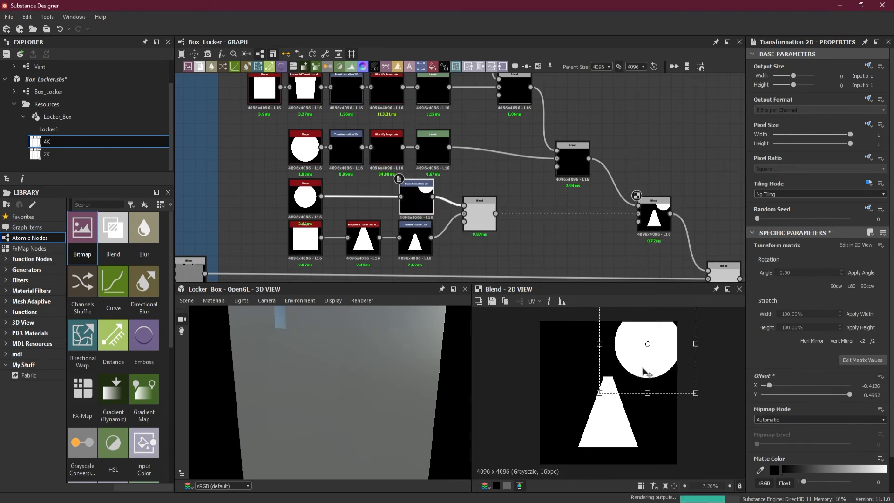
pyautogui.keyDown('ctrl'); pyautogui.keyDown('shift'); pyautogui.moveTo(696, 344); pyautogui.dragTo(656, 345); pyautogui.keyUp('shift'); pyautogui.keyUp('ctrl')
pyautogui.scroll(5, 657, 343)
pyautogui.moveTo(693, 336); pyautogui.dragTo(663, 401, button='middle')
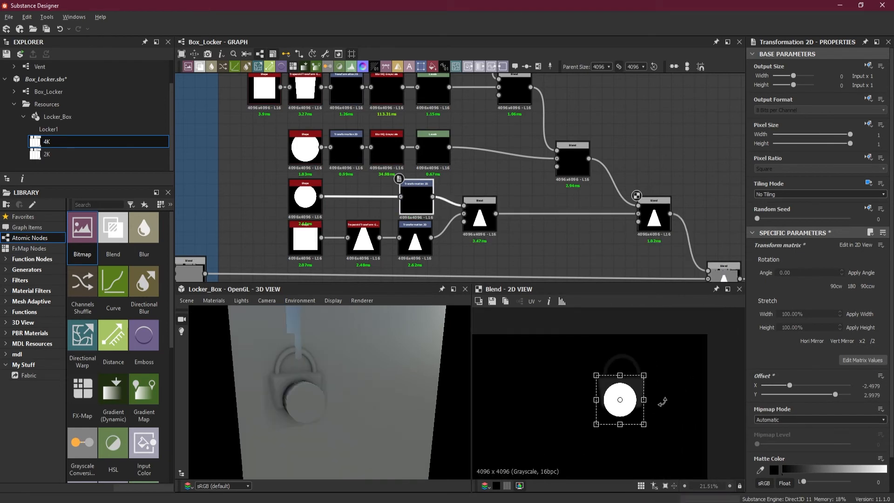
pyautogui.scroll(4, 662, 400)
pyautogui.keyDown('ctrl'); pyautogui.keyDown('shift'); pyautogui.moveTo(528, 452); pyautogui.dragTo(616, 347); pyautogui.keyUp('shift'); pyautogui.keyUp('ctrl')
pyautogui.scroll(2, 546, 411)
pyautogui.scroll(2, 547, 411)
pyautogui.scroll(1, 593, 412)
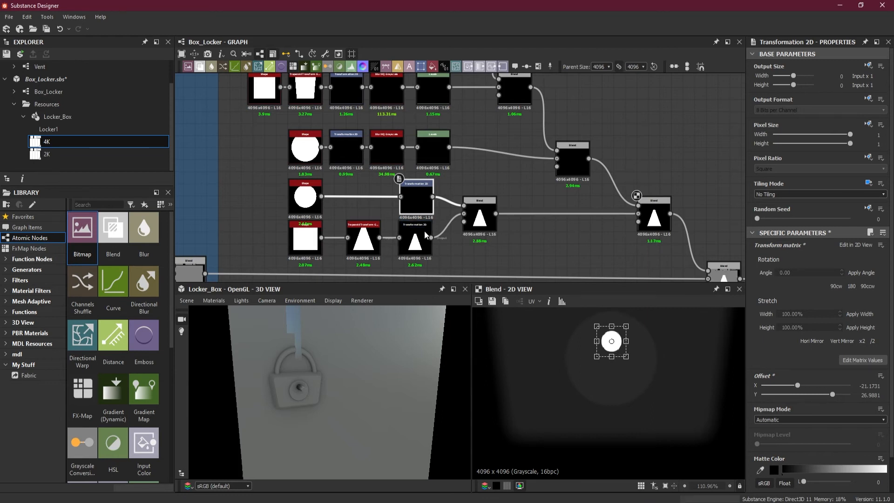
# Scale the keyhole trapezoid down in its Transformation 2D and place it just below the disc, at offset about X -14.48, Y 17.81.
pyautogui.click(424, 244)
pyautogui.scroll(-10, 512, 368)
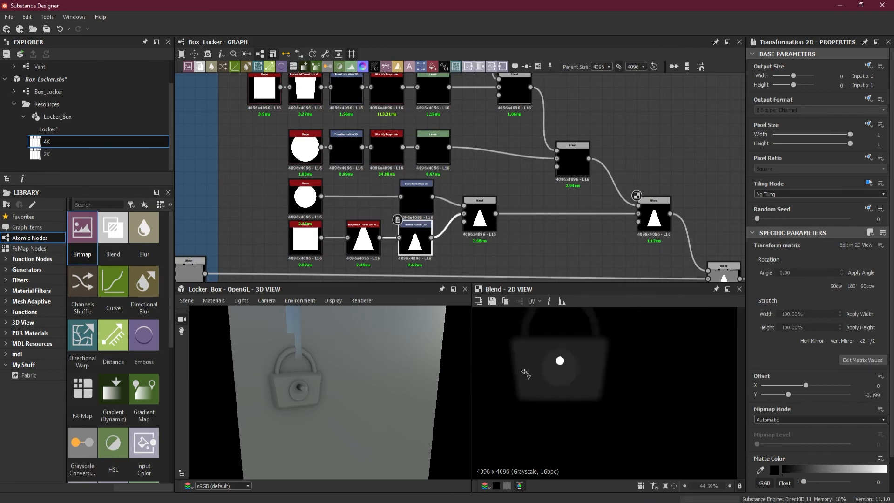
pyautogui.moveTo(489, 460); pyautogui.dragTo(535, 361)
pyautogui.scroll(4, 532, 407)
pyautogui.scroll(3, 535, 361)
pyautogui.moveTo(578, 392); pyautogui.dragTo(560, 374)
pyautogui.scroll(4, 533, 337)
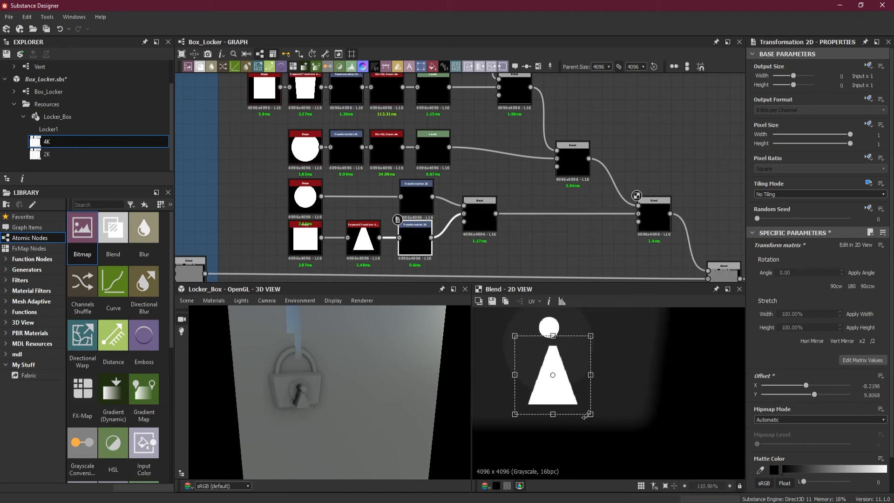
pyautogui.moveTo(593, 416); pyautogui.dragTo(560, 378)
pyautogui.scroll(2, 558, 362)
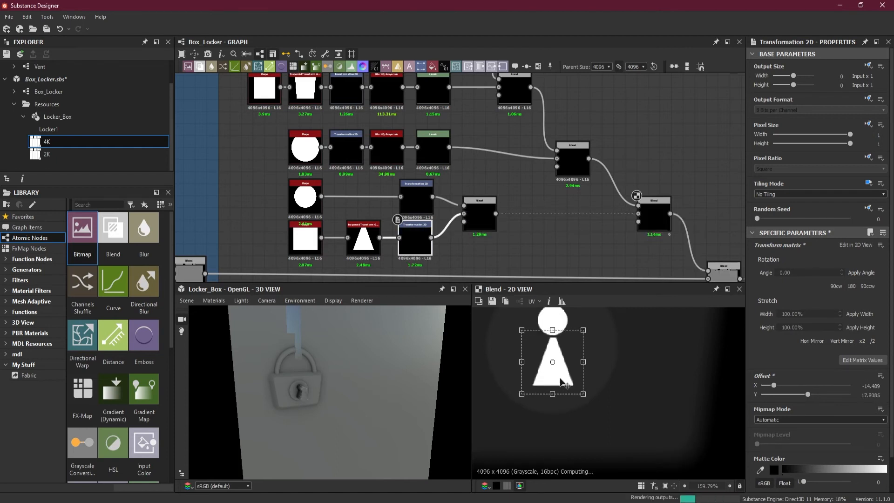
pyautogui.moveTo(597, 364); pyautogui.dragTo(609, 390, button='middle')
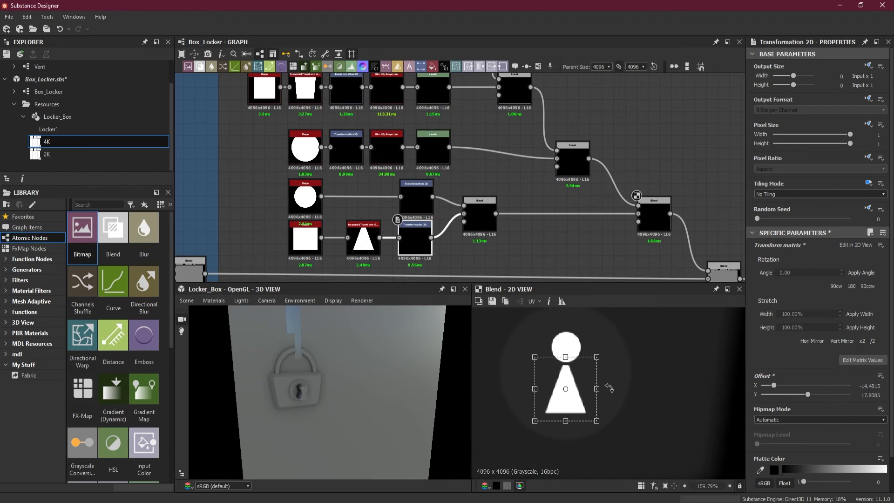
# Enlarge the keyhole disc to overlap the trapezoid's tip, at offset about X -16.20, Y 20.5, and nudge the trapezoid to Y about 17.85.
pyautogui.click(429, 211)
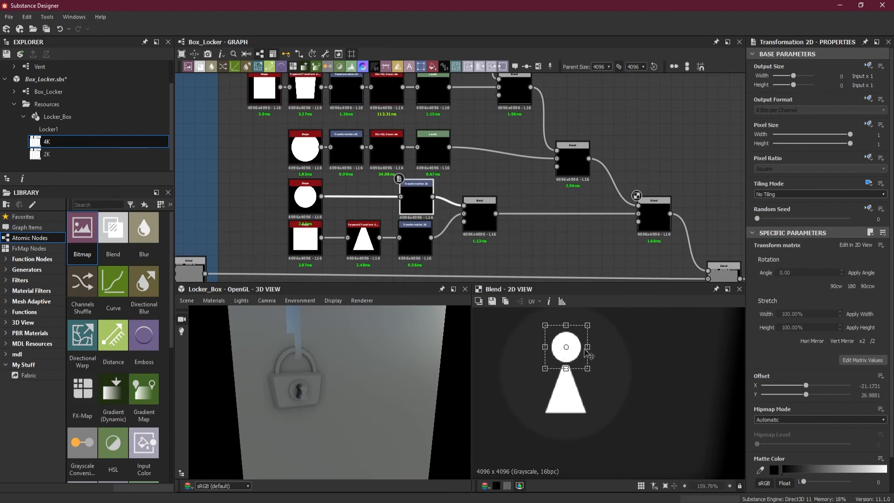
pyautogui.moveTo(591, 372)
pyautogui.mouseDown()
pyautogui.moveTo(573, 361)
pyautogui.moveTo(577, 371)
pyautogui.mouseUp()
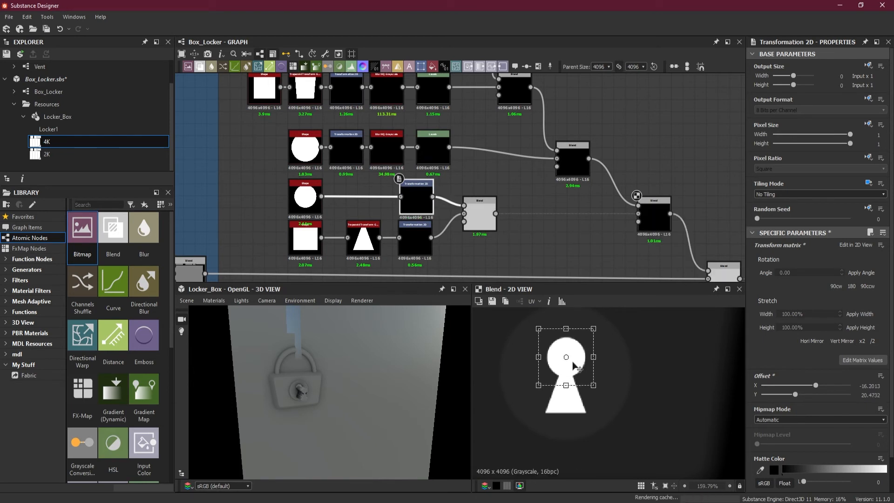
pyautogui.moveTo(619, 369); pyautogui.dragTo(620, 385, button='middle')
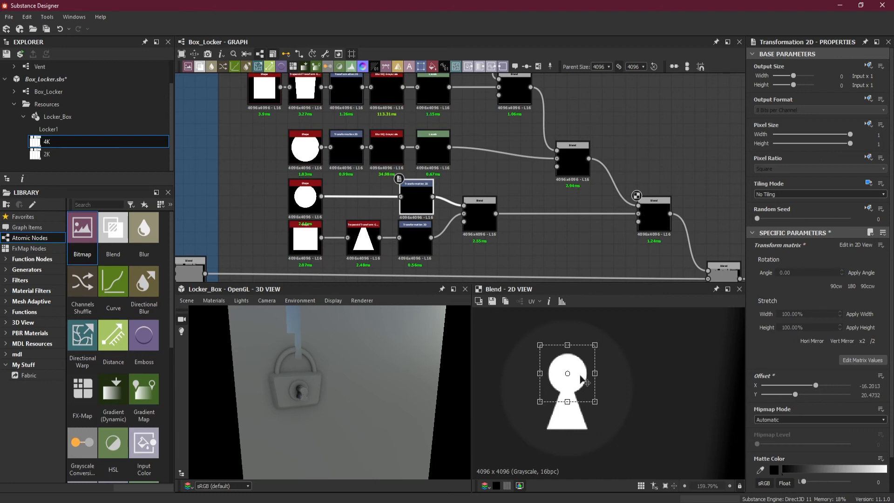
pyautogui.moveTo(577, 380); pyautogui.dragTo(577, 373)
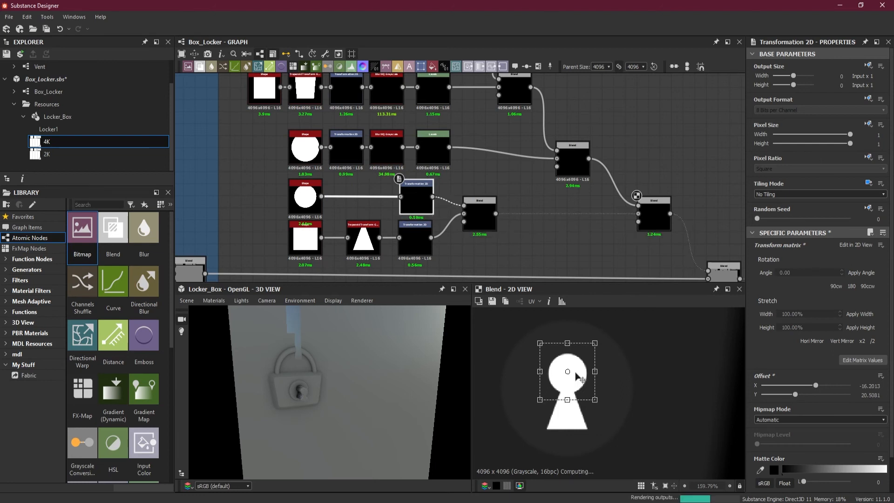
pyautogui.click(415, 239)
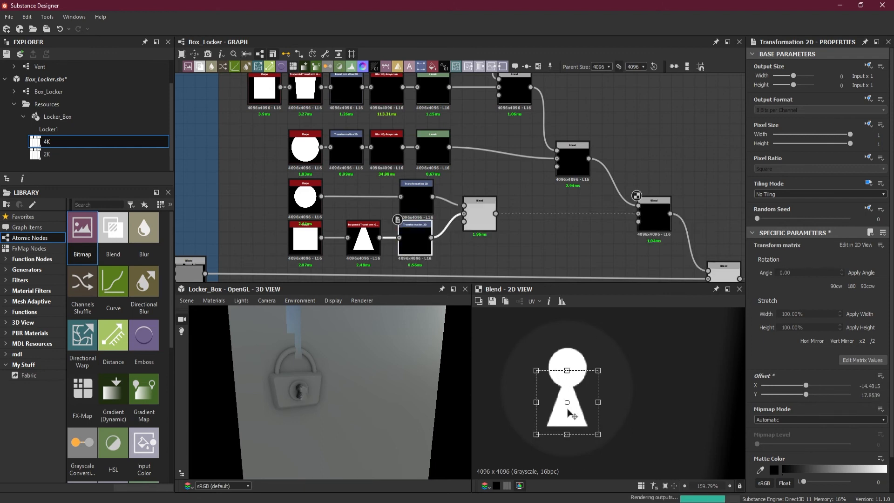
# Insert a Blur HQ Grayscale node between the keyhole Blend and the Blend joining it to the padlock.
pyautogui.click(648, 227)
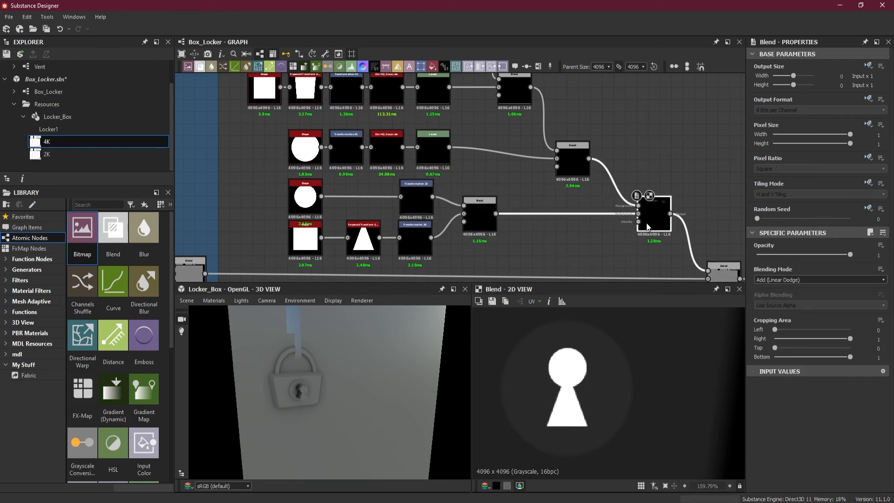
pyautogui.moveTo(518, 199); pyautogui.dragTo(531, 225)
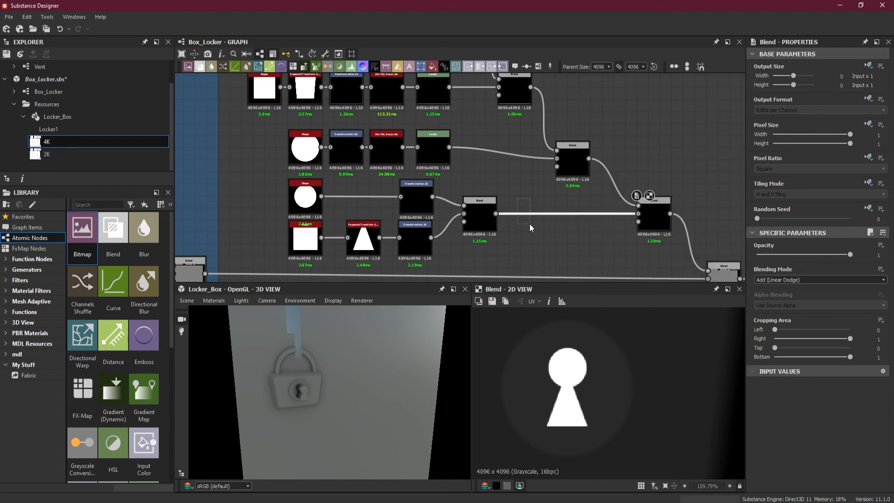
pyautogui.press('space')
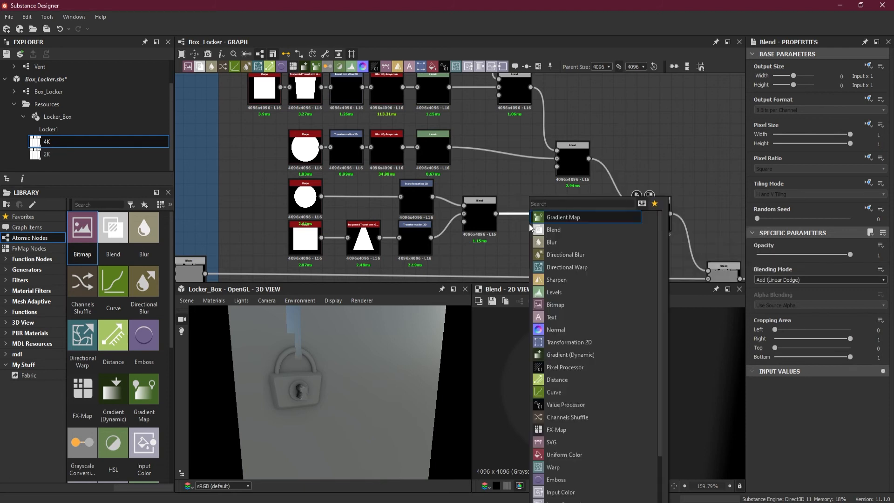
pyautogui.write('bl')
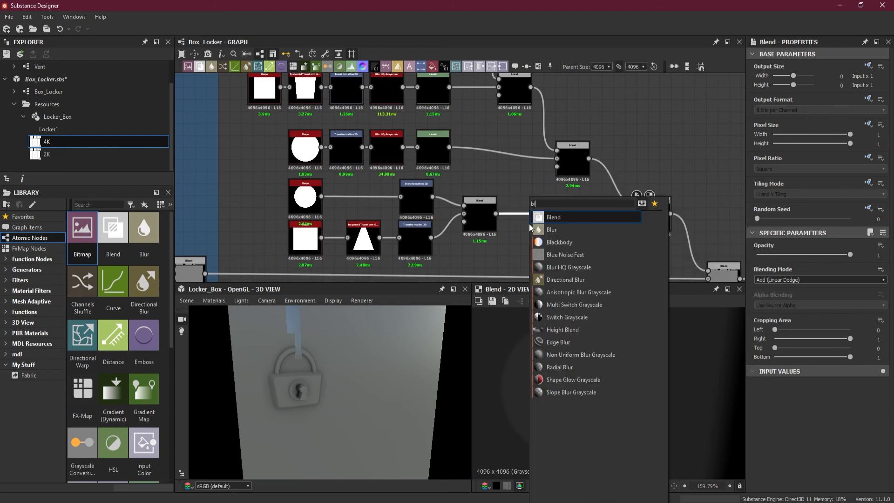
pyautogui.click(568, 267)
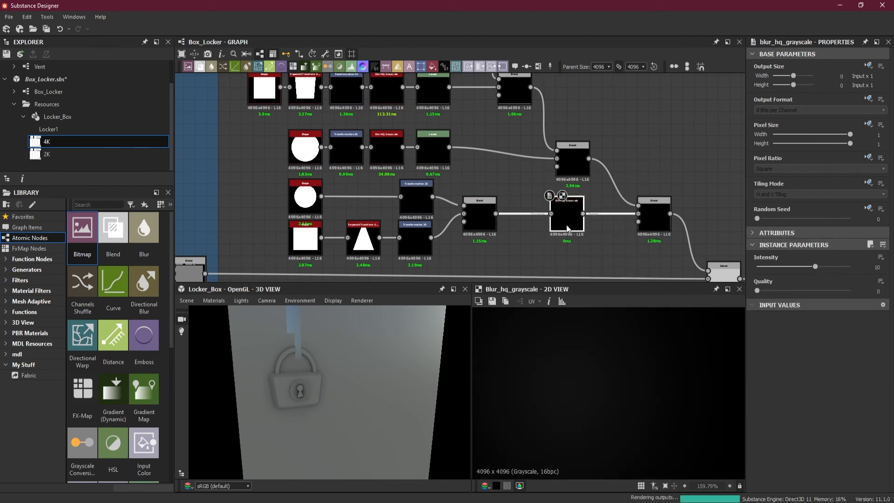
pyautogui.moveTo(573, 229); pyautogui.dragTo(538, 228)
# Set the keyhole blur's Quality to 1 and its Intensity to 0.1.
pyautogui.moveTo(758, 292); pyautogui.dragTo(855, 293)
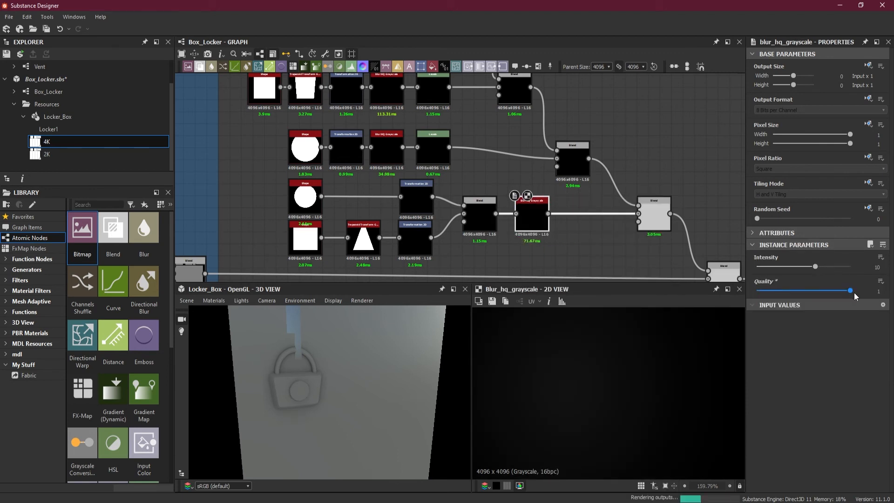
pyautogui.moveTo(817, 267); pyautogui.dragTo(761, 267)
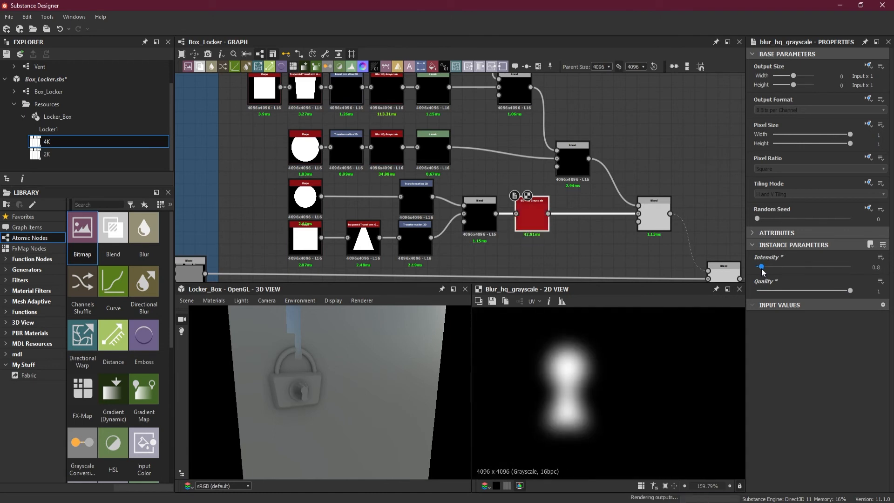
pyautogui.doubleClick(870, 267)
pyautogui.write('0.1')
pyautogui.press('Return')
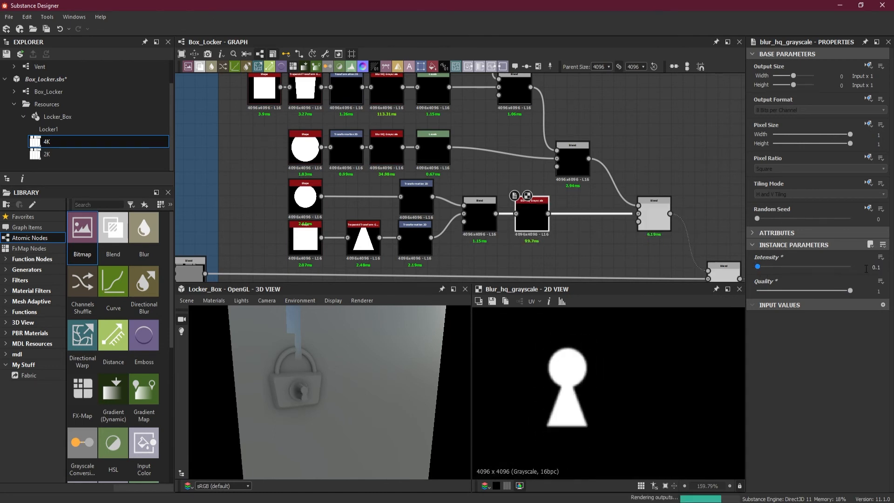
# Check the keyhole's edges on the 3D padlock and set the blur's Intensity to 0.2.
pyautogui.scroll(6, 298, 388)
pyautogui.moveTo(299, 387); pyautogui.dragTo(309, 388)
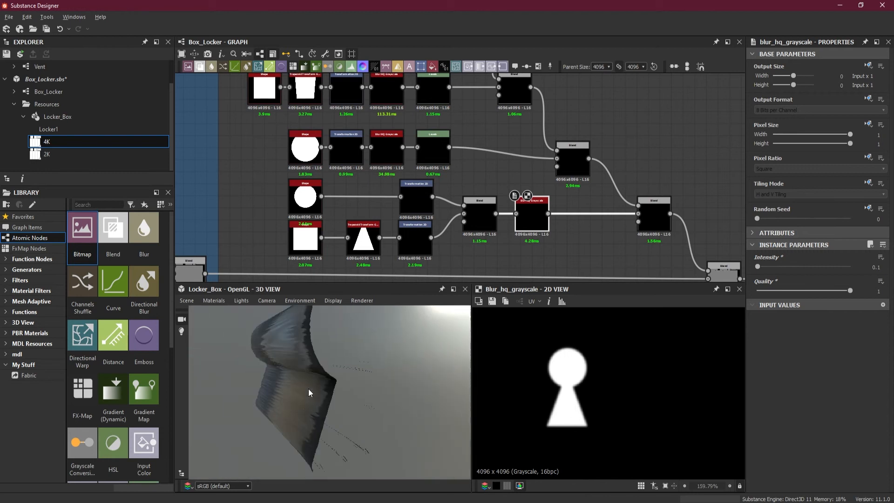
pyautogui.scroll(-3, 330, 377)
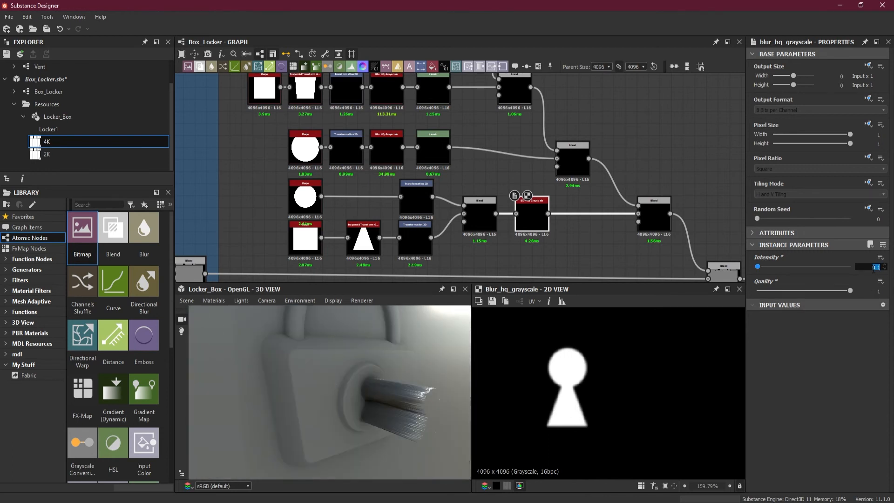
pyautogui.write('0.2')
pyautogui.press('Return')
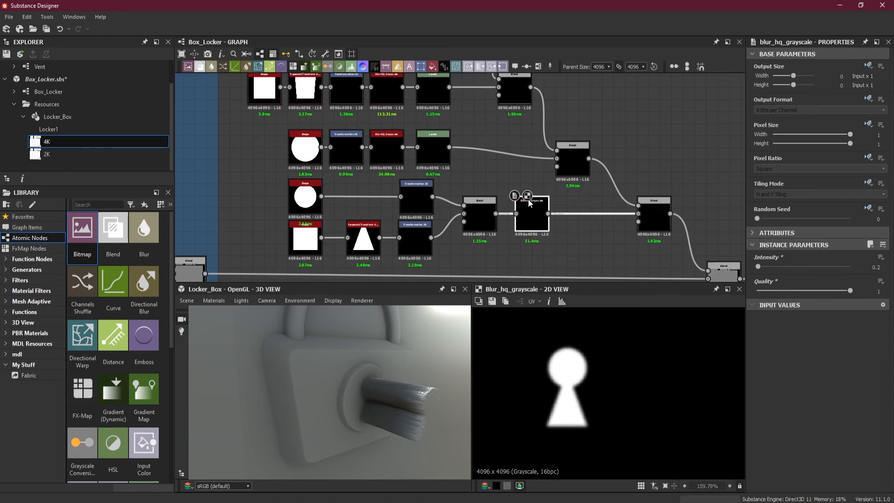
# Insert a Levels node after the keyhole's Blur HQ Grayscale and lower its output white level to about a fifth of the range.
pyautogui.scroll(-2, 554, 226)
pyautogui.press('space')
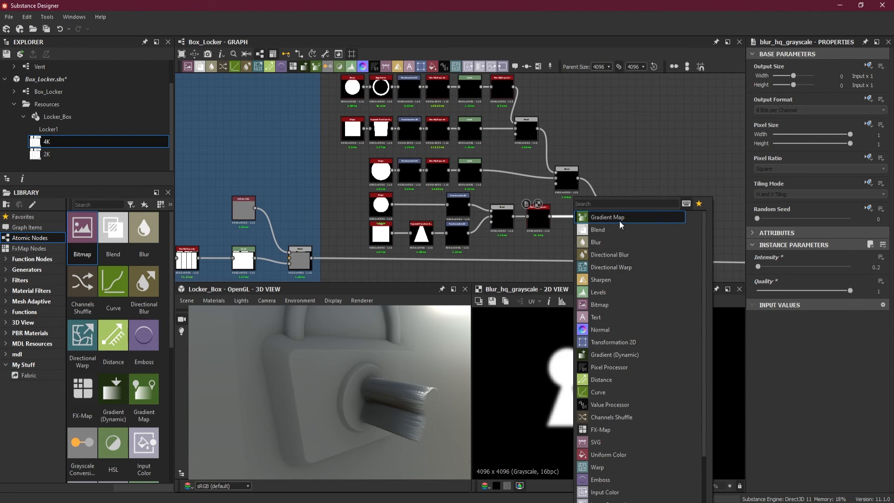
pyautogui.click(600, 292)
pyautogui.moveTo(579, 229); pyautogui.dragTo(573, 229)
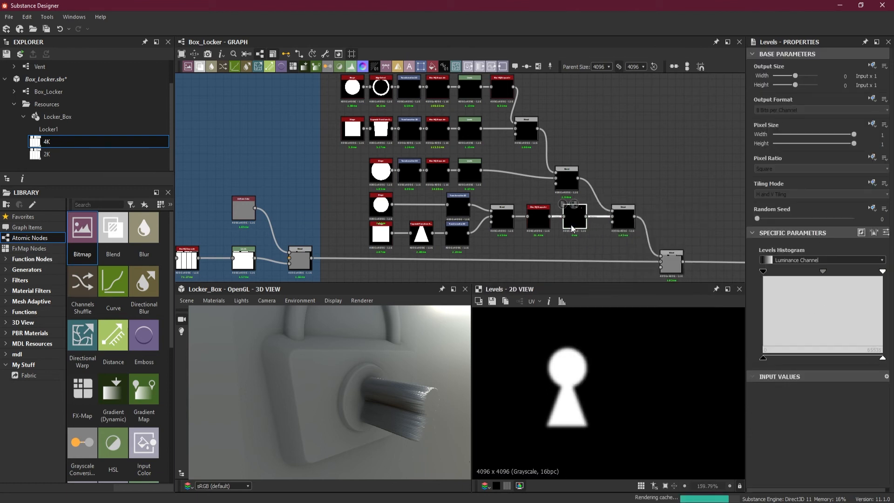
pyautogui.moveTo(879, 360); pyautogui.dragTo(789, 359)
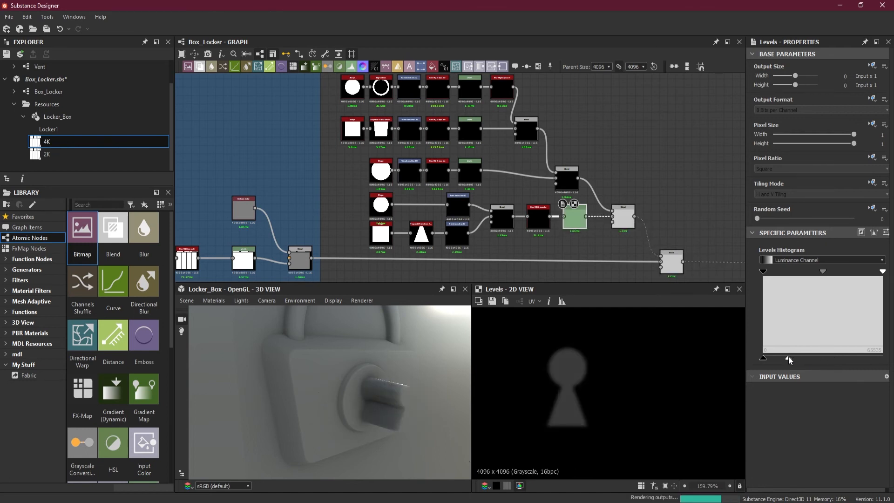
# Set the Blending Mode of the Blend joining padlock and keyhole to Subtract.
pyautogui.moveTo(464, 398); pyautogui.dragTo(389, 400)
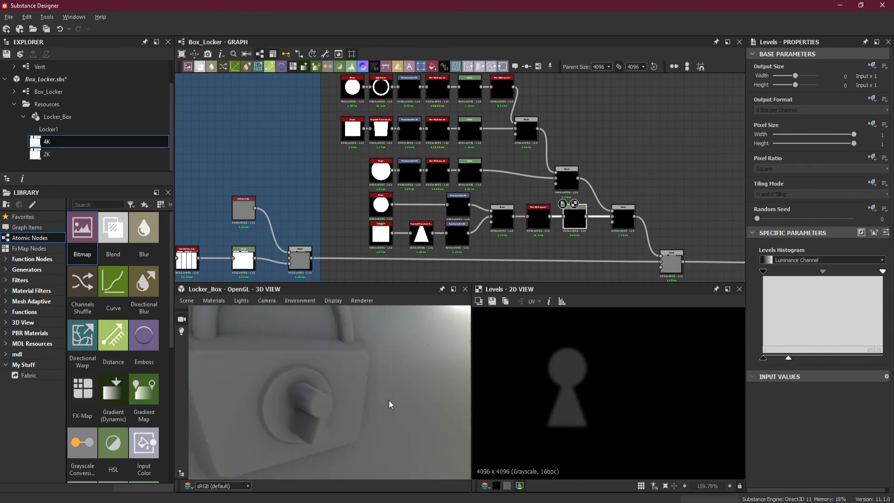
pyautogui.click(627, 221)
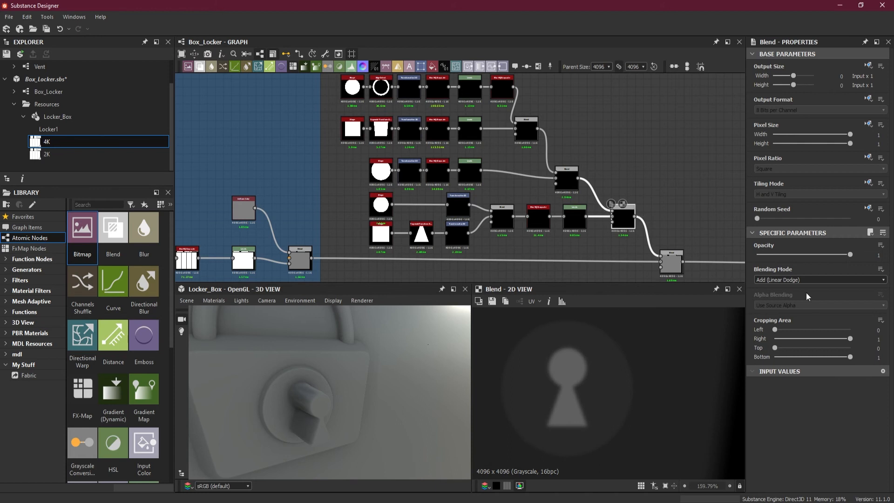
pyautogui.click(778, 283)
pyautogui.click(779, 300)
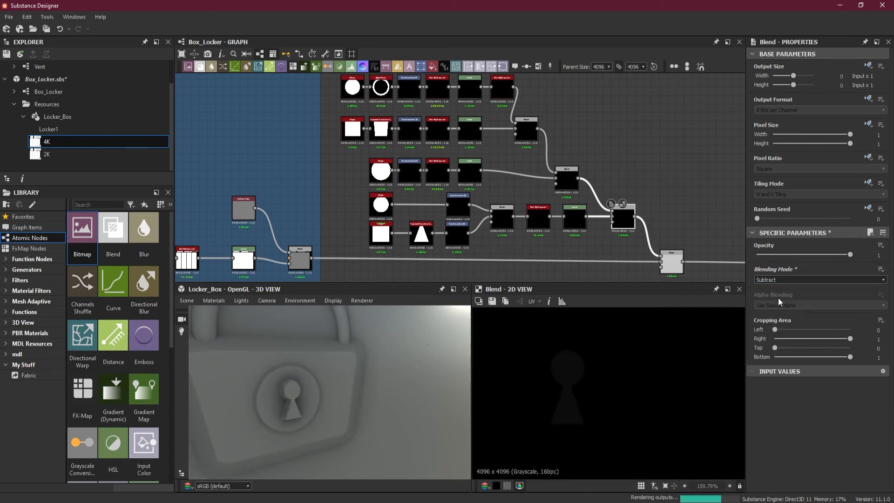
pyautogui.moveTo(306, 401); pyautogui.dragTo(387, 398)
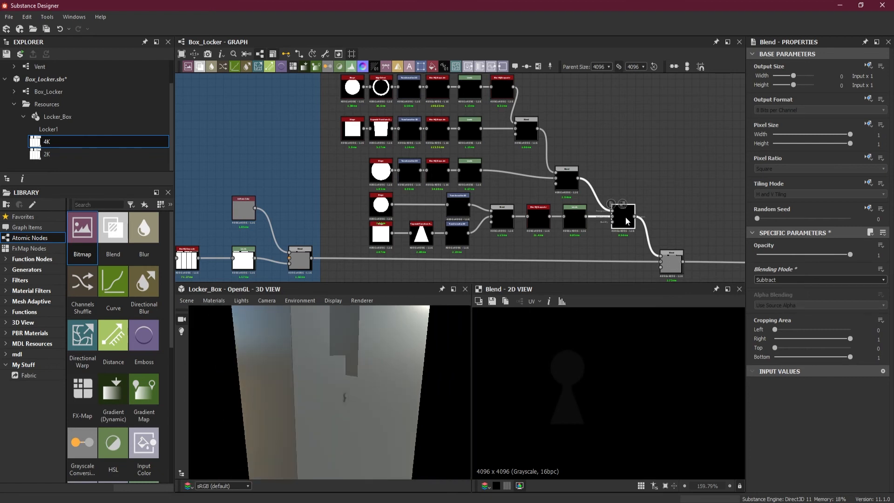
# Swap the foreground and background inputs of the Subtract Blend so the keyhole is cut out of the padlock.
pyautogui.scroll(1, 625, 216)
pyautogui.scroll(1, 625, 217)
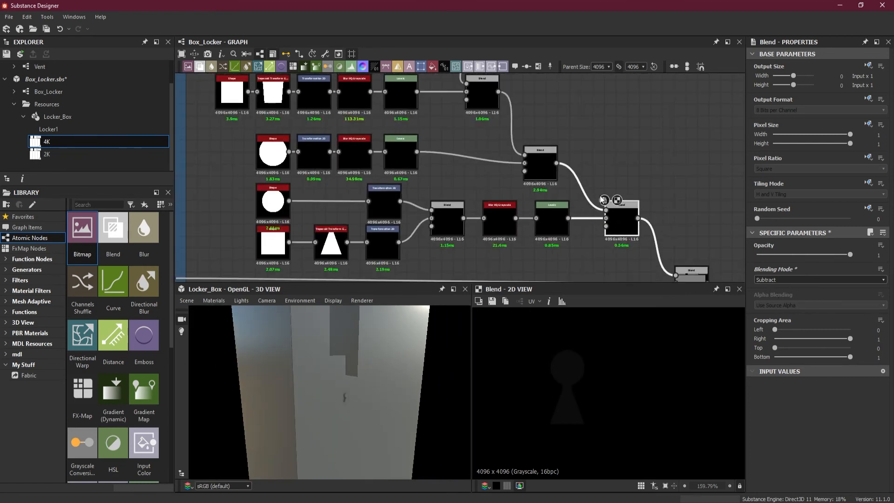
pyautogui.scroll(1, 604, 200)
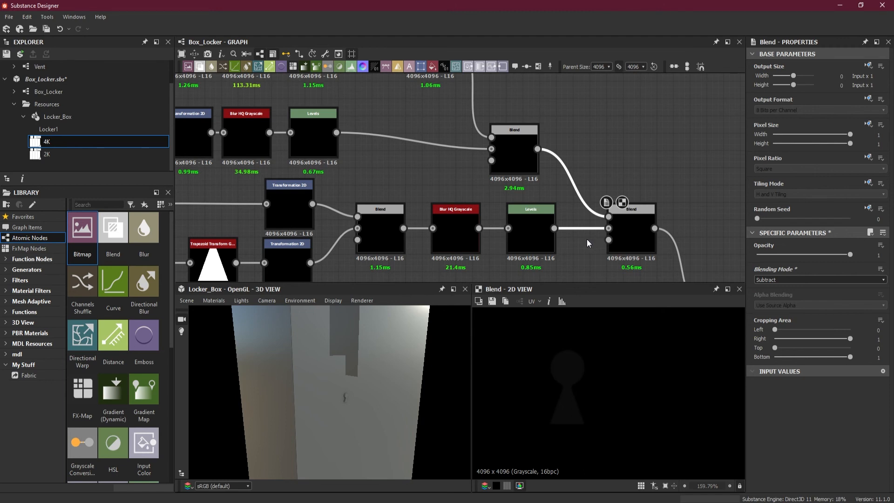
pyautogui.press('x')
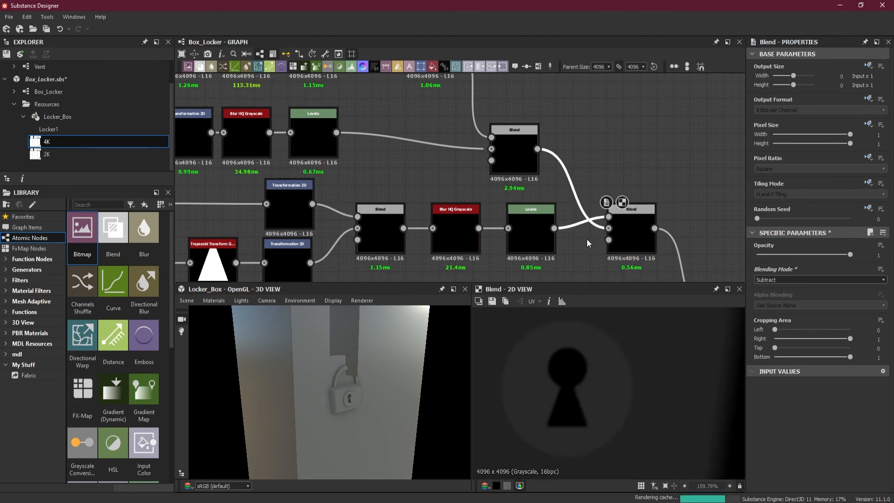
# Deepen the keyhole by raising the output white level of its Levels node to about two thirds of the range.
pyautogui.scroll(4, 372, 397)
pyautogui.moveTo(366, 417); pyautogui.dragTo(303, 398)
pyautogui.scroll(2, 320, 396)
pyautogui.scroll(5, 320, 397)
pyautogui.click(525, 230)
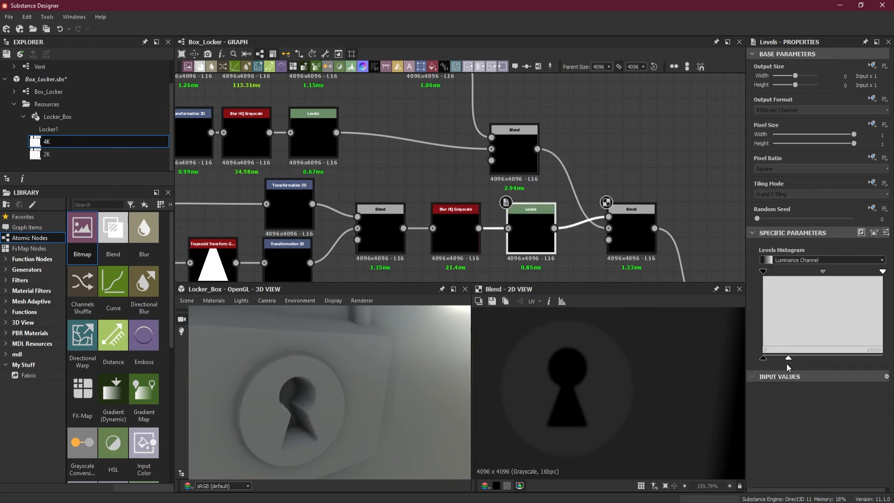
pyautogui.moveTo(331, 392); pyautogui.dragTo(331, 390)
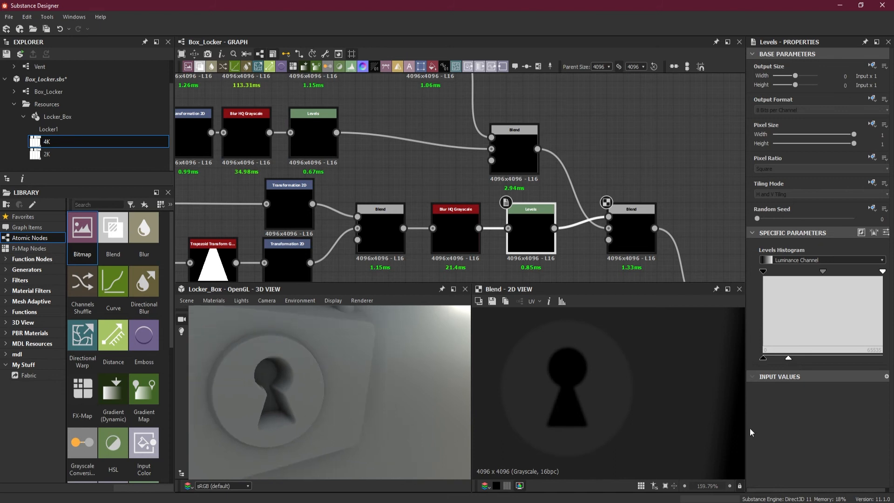
pyautogui.moveTo(789, 358); pyautogui.dragTo(843, 359)
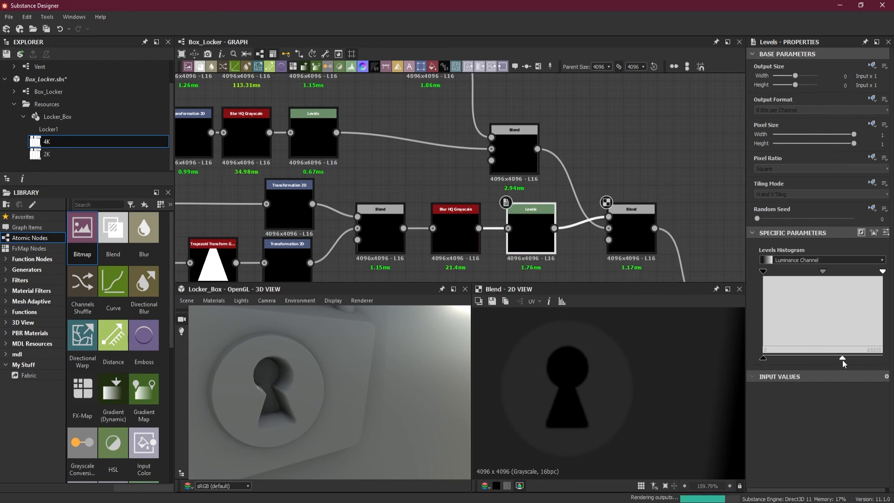
# Inspect the padlock in 3D and reduce the keyhole Levels node's output white level to about 40% of the range.
pyautogui.scroll(-6, 382, 404)
pyautogui.moveTo(364, 405); pyautogui.dragTo(373, 373)
pyautogui.scroll(3, 401, 409)
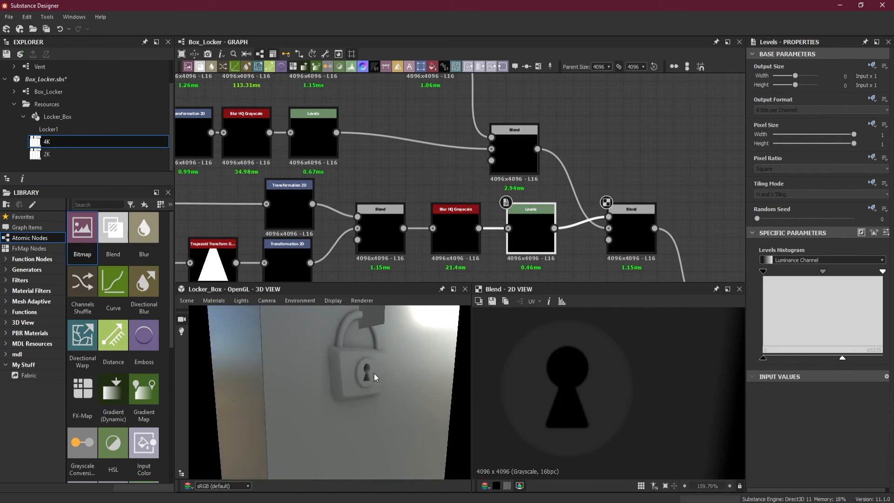
pyautogui.scroll(4, 368, 374)
pyautogui.moveTo(840, 359); pyautogui.dragTo(812, 360)
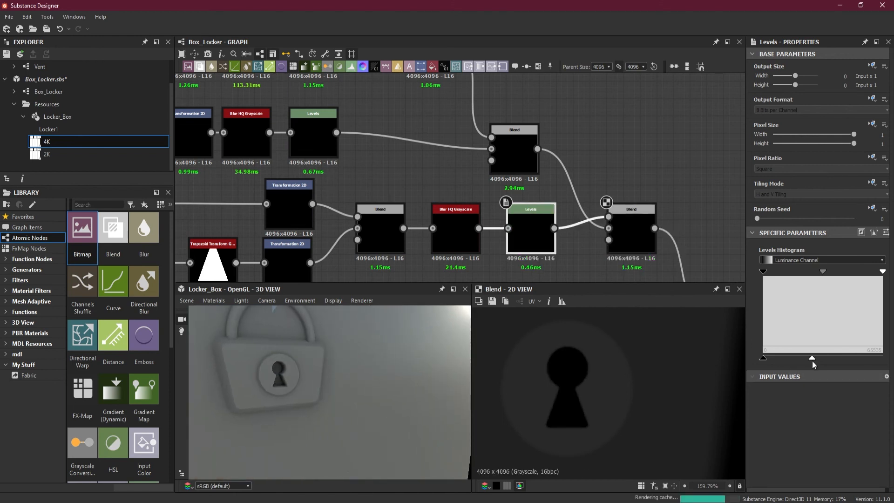
# Adjust the keyhole Levels node's input range, with black at zero, white at about half the range and midtones near their centre.
pyautogui.scroll(5, 252, 354)
pyautogui.moveTo(253, 354); pyautogui.dragTo(283, 365, button='middle')
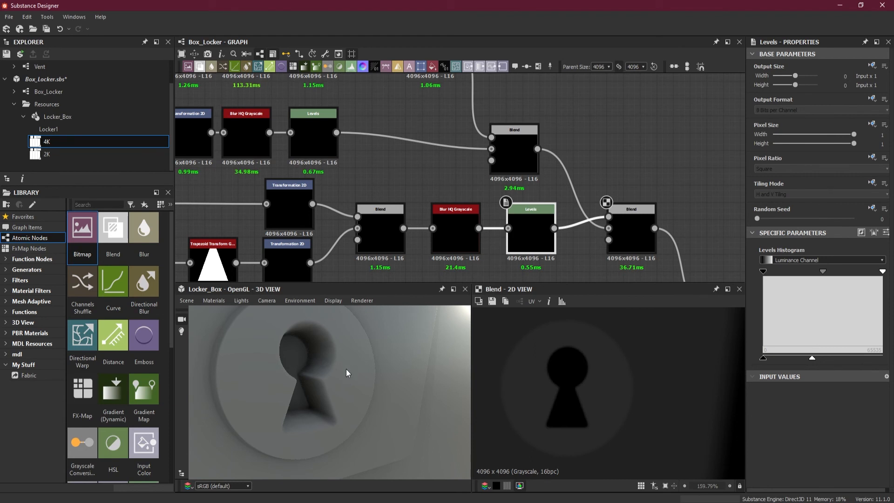
pyautogui.moveTo(764, 273); pyautogui.dragTo(786, 272)
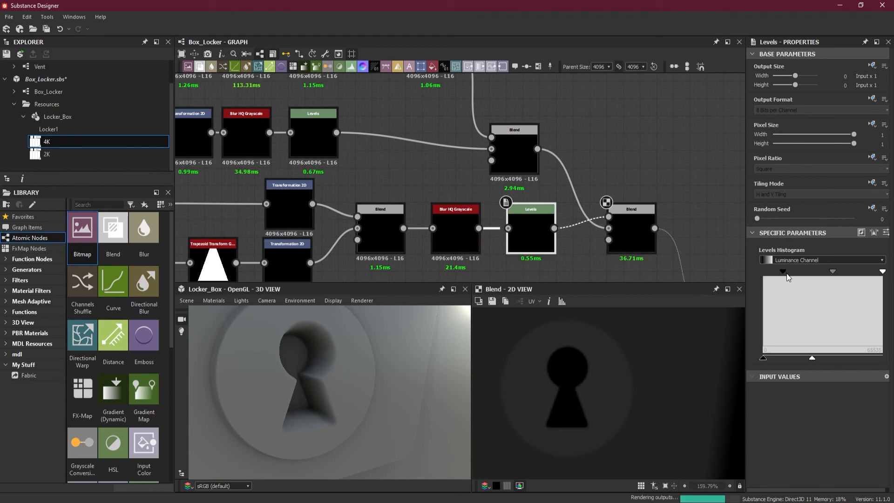
pyautogui.moveTo(881, 272); pyautogui.dragTo(841, 275)
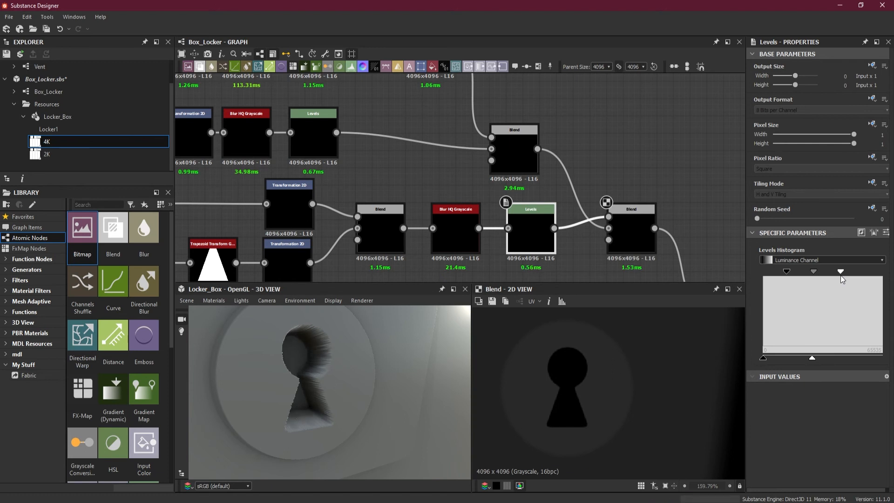
pyautogui.moveTo(786, 275); pyautogui.dragTo(737, 275)
pyautogui.moveTo(841, 272); pyautogui.dragTo(813, 273)
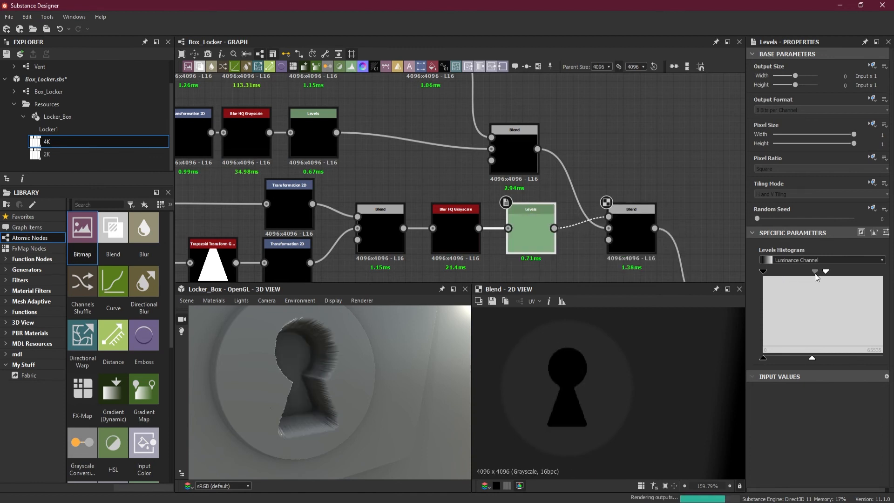
pyautogui.moveTo(794, 274); pyautogui.dragTo(797, 275)
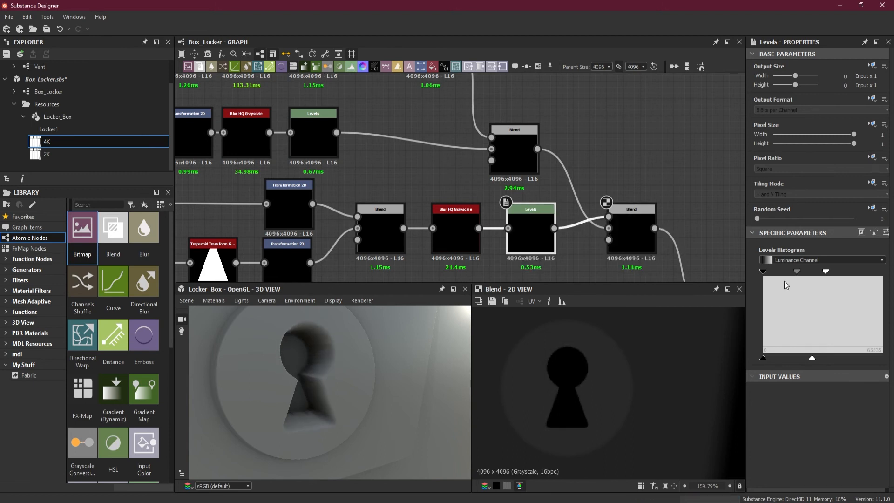
# Inspect the padlock and its keyhole on the 3D locker from several angles and distances.
pyautogui.scroll(-6, 326, 350)
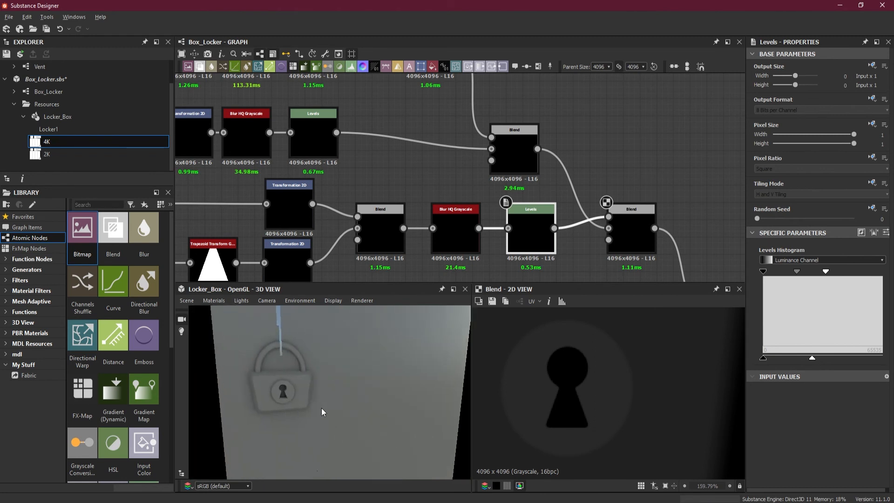
pyautogui.moveTo(322, 408); pyautogui.dragTo(295, 369)
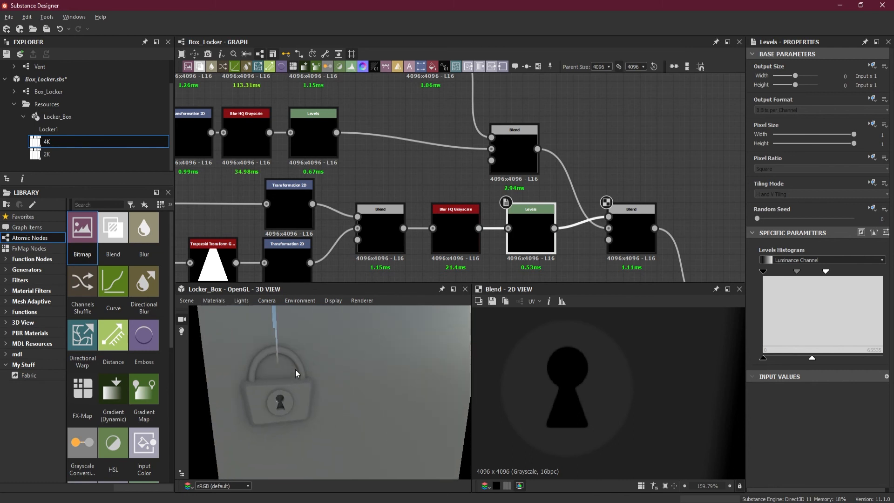
pyautogui.scroll(-5, 359, 398)
pyautogui.moveTo(359, 397); pyautogui.dragTo(345, 395)
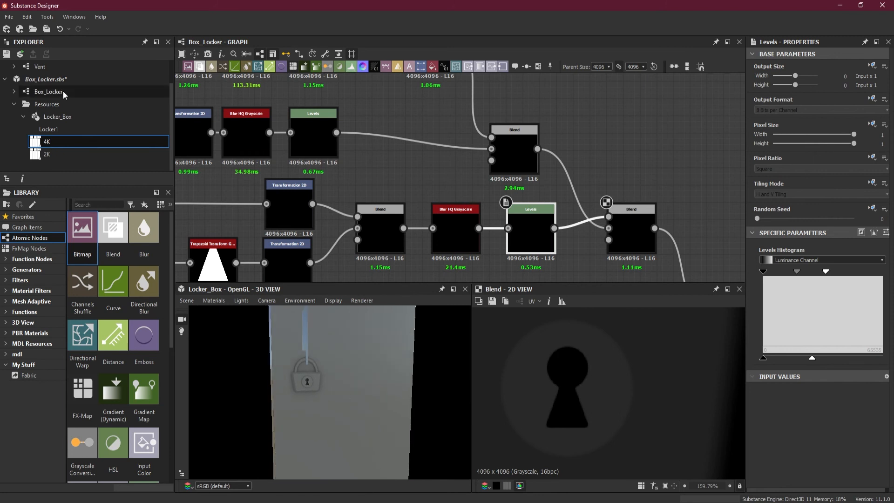
pyautogui.click(47, 28)
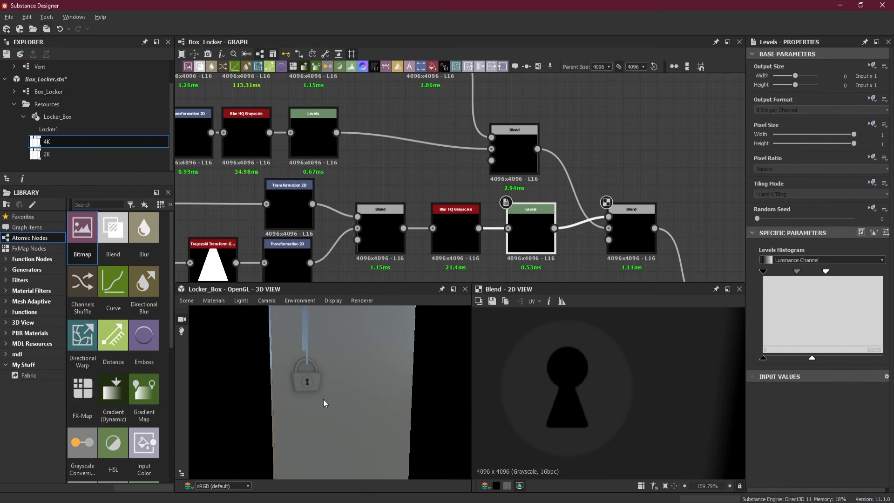
pyautogui.moveTo(324, 399); pyautogui.dragTo(339, 405)
pyautogui.scroll(5, 373, 402)
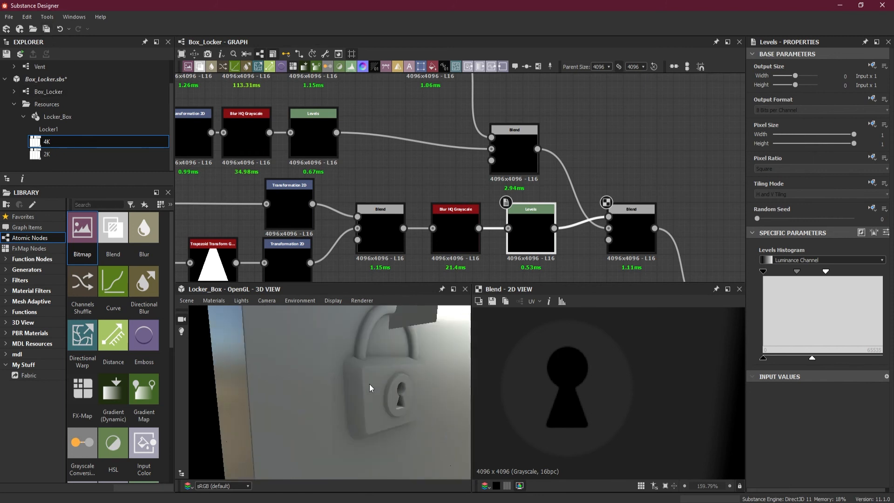
pyautogui.moveTo(367, 437); pyautogui.dragTo(268, 381)
pyautogui.scroll(-3, 311, 391)
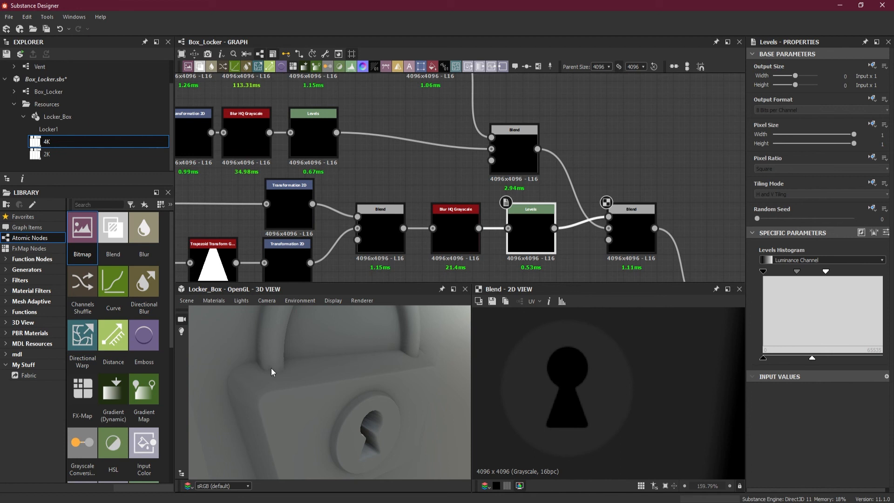
pyautogui.scroll(-5, 346, 390)
pyautogui.moveTo(347, 389); pyautogui.dragTo(308, 416)
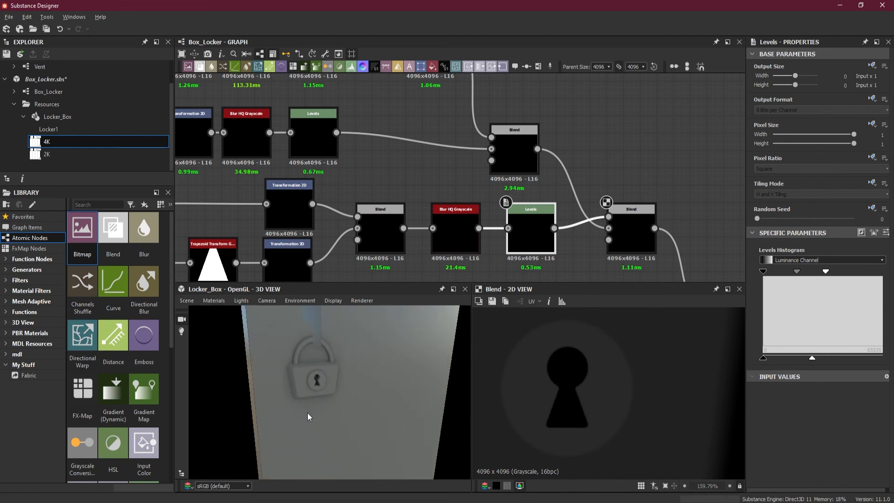
pyautogui.moveTo(327, 383); pyautogui.dragTo(312, 408)
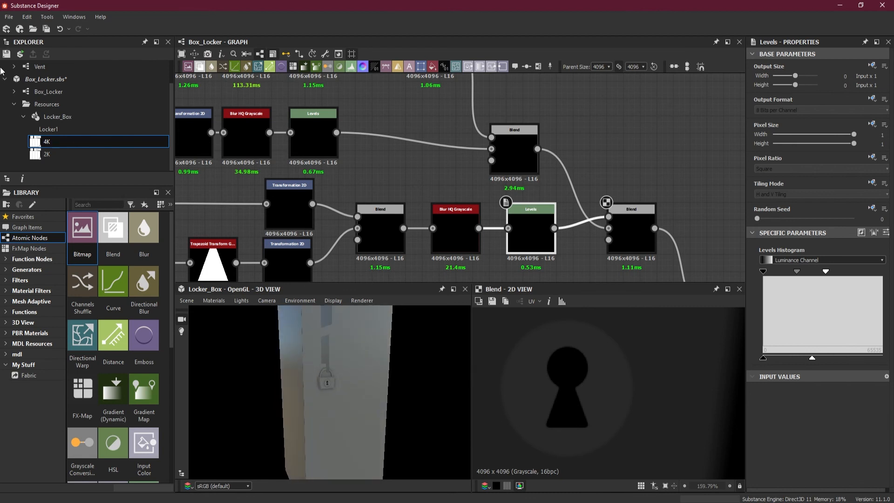
pyautogui.scroll(-2, 381, 365)
pyautogui.moveTo(381, 365); pyautogui.dragTo(347, 386)
pyautogui.scroll(8, 342, 372)
# Examine the whole padlock height map in 2D and compare it with the relief on the 3D locker.
pyautogui.scroll(-5, 568, 390)
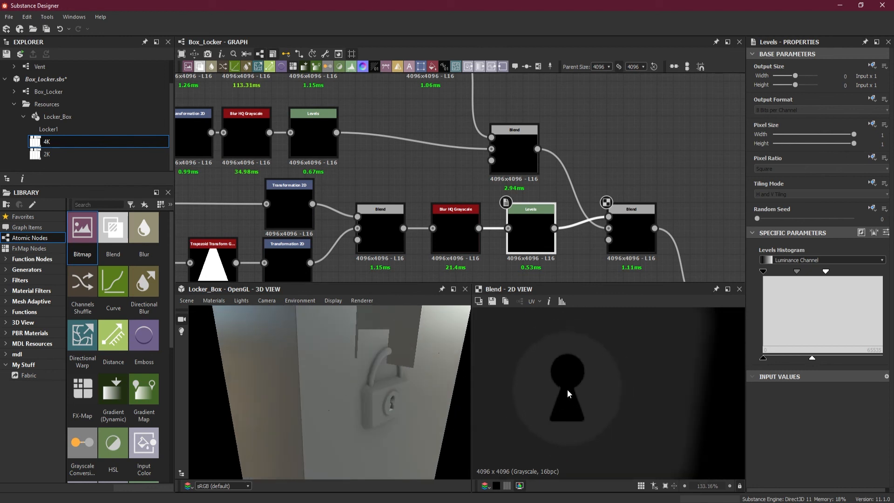
pyautogui.scroll(-7, 569, 388)
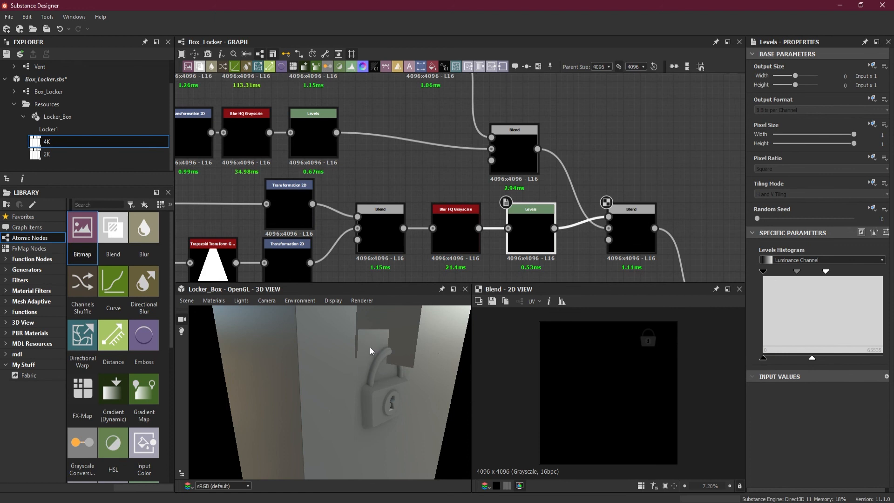
pyautogui.moveTo(374, 400); pyautogui.dragTo(363, 393)
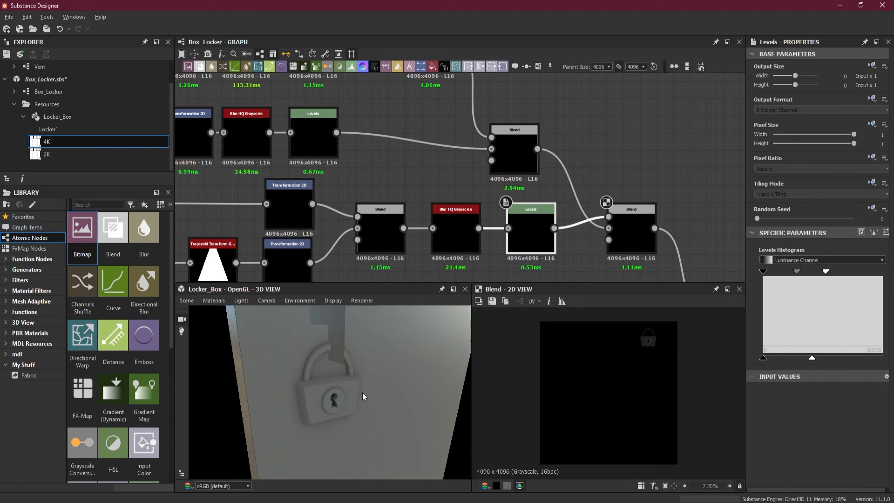
pyautogui.moveTo(309, 400); pyautogui.dragTo(314, 401)
pyautogui.moveTo(437, 376); pyautogui.dragTo(372, 384)
pyautogui.scroll(-2, 368, 378)
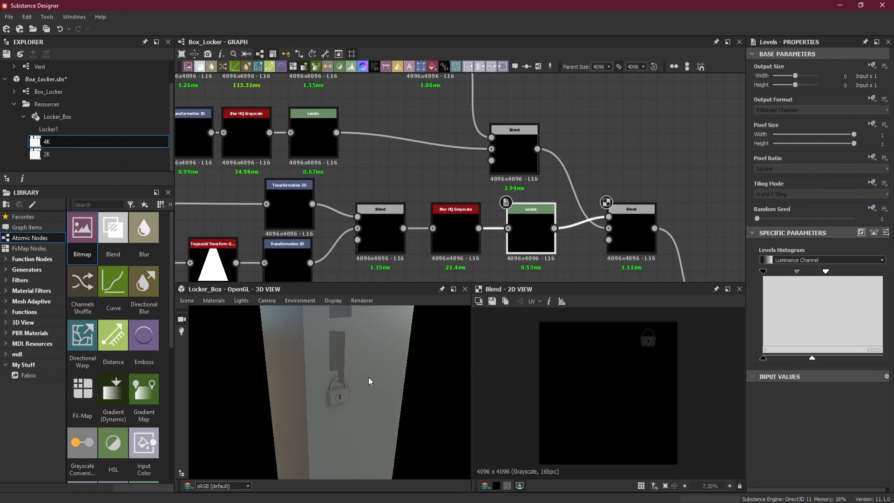
pyautogui.scroll(3, 361, 375)
pyautogui.scroll(-4, 362, 375)
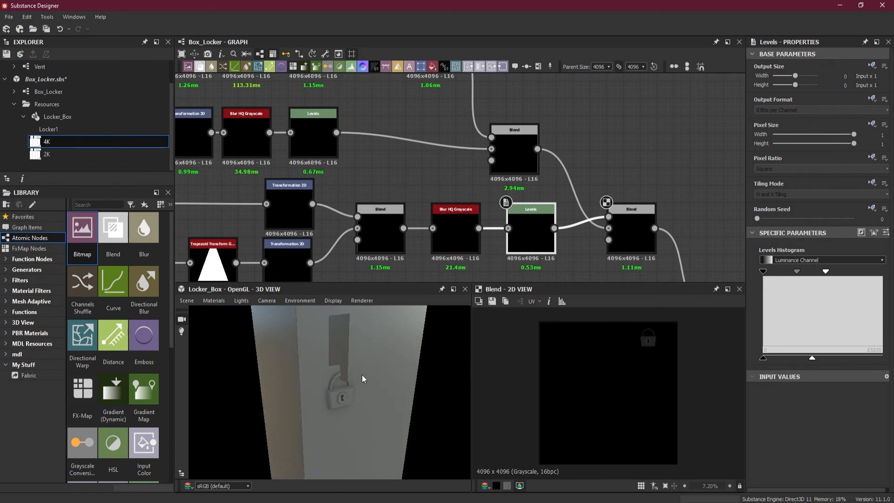
pyautogui.moveTo(361, 376); pyautogui.dragTo(368, 376)
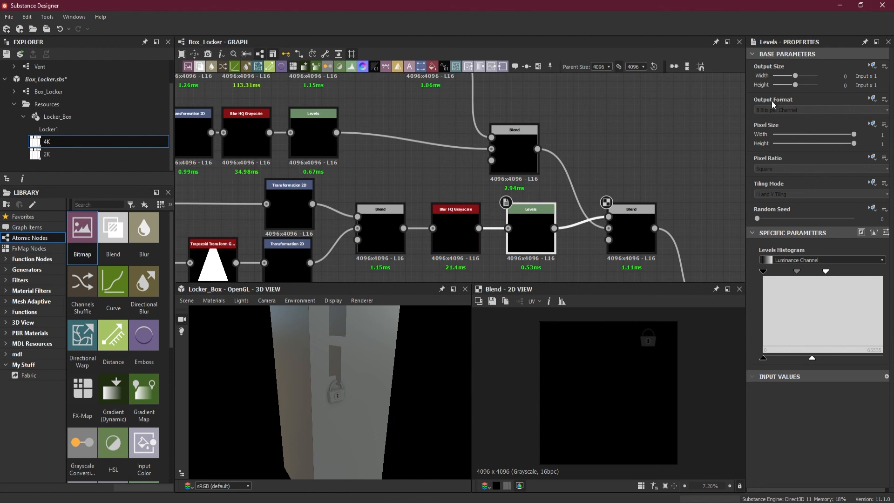
# Add a frame around all padlock and keyhole nodes, including the Blend that merges them into the main height chain.
pyautogui.scroll(-5, 494, 122)
pyautogui.moveTo(600, 174); pyautogui.dragTo(599, 185, button='middle')
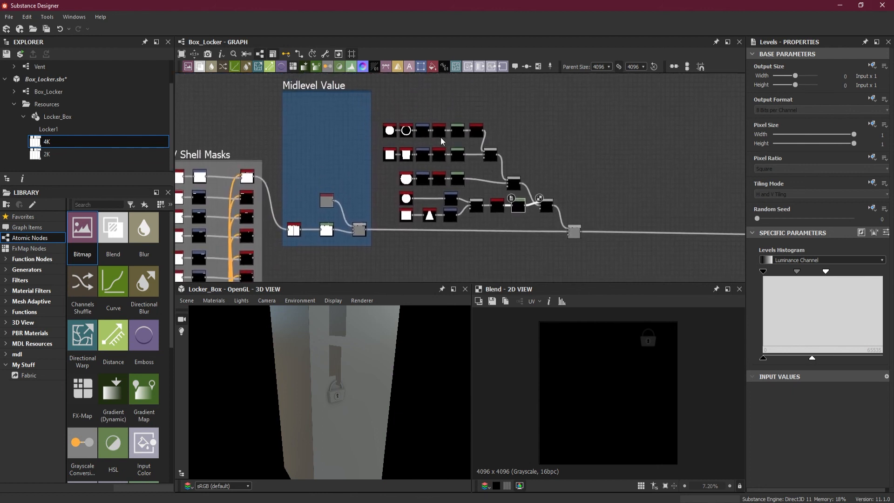
pyautogui.rightClick(578, 234)
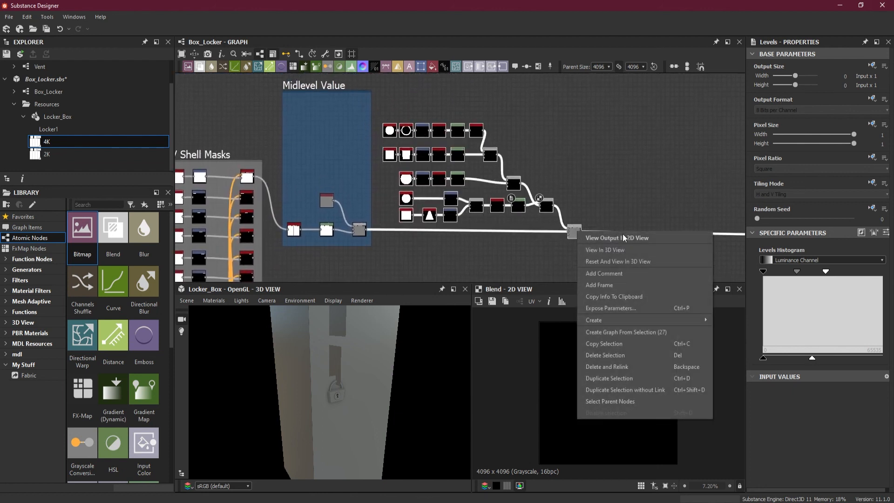
pyautogui.click(633, 283)
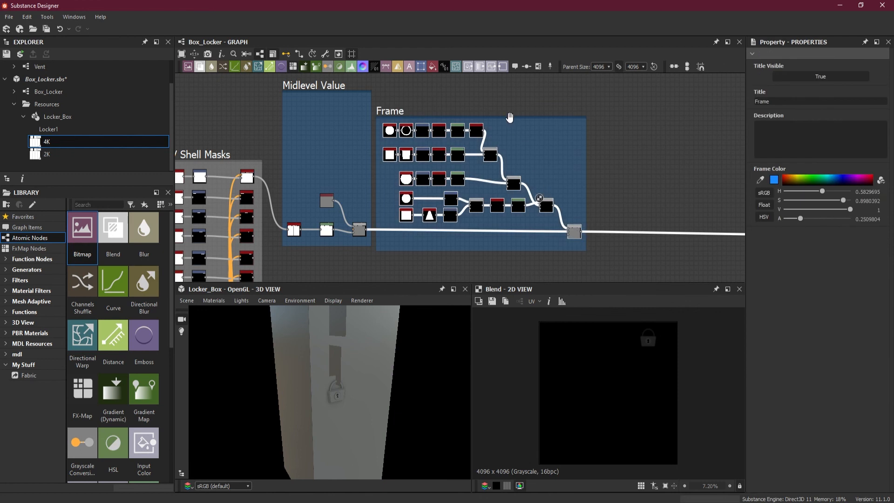
# Extend the new frame's top edge upward above the padlock nodes and title the frame Lock.
pyautogui.scroll(4, 460, 116)
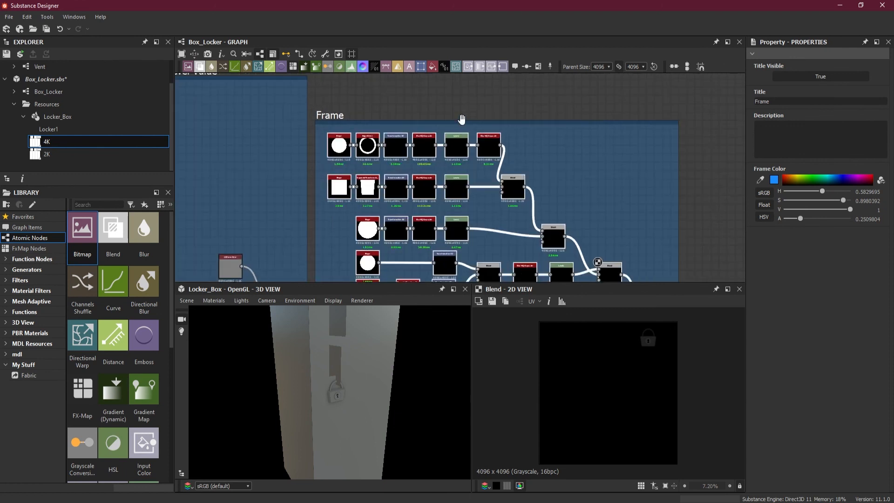
pyautogui.moveTo(462, 119); pyautogui.dragTo(462, 75)
pyautogui.click(801, 103)
pyautogui.doubleClick(801, 103)
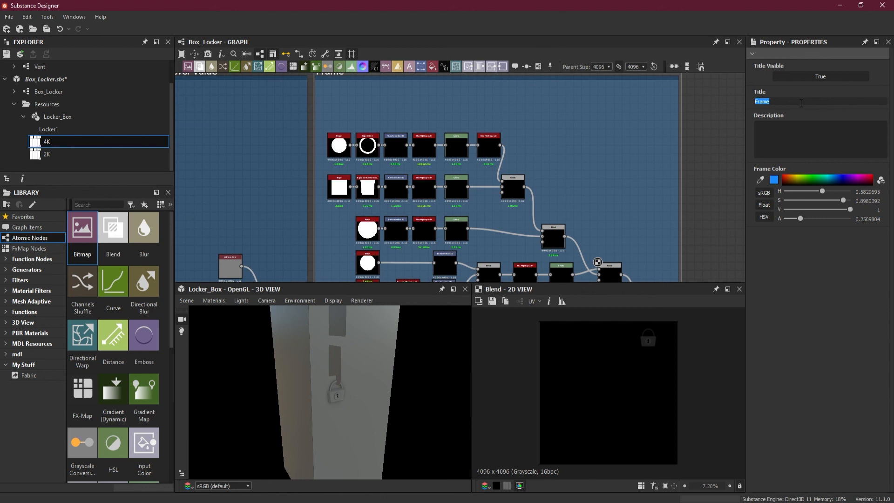
pyautogui.write('Lock')
pyautogui.press('Return')
pyautogui.scroll(-4, 535, 134)
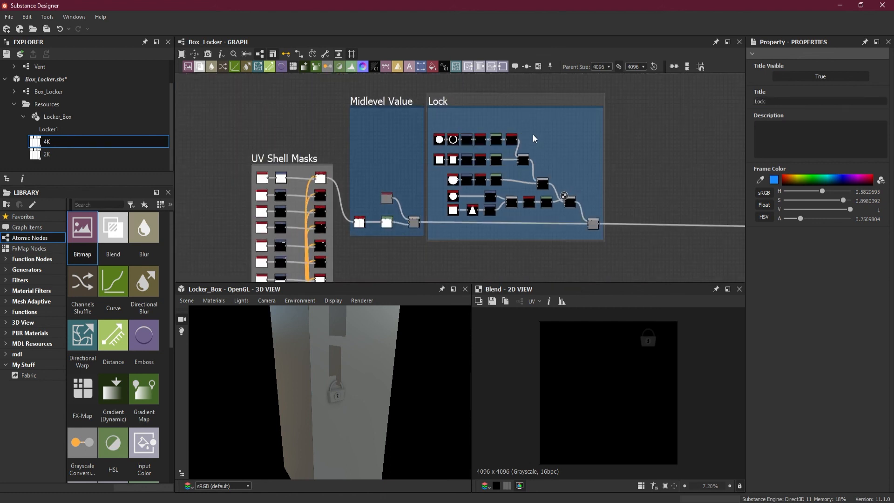